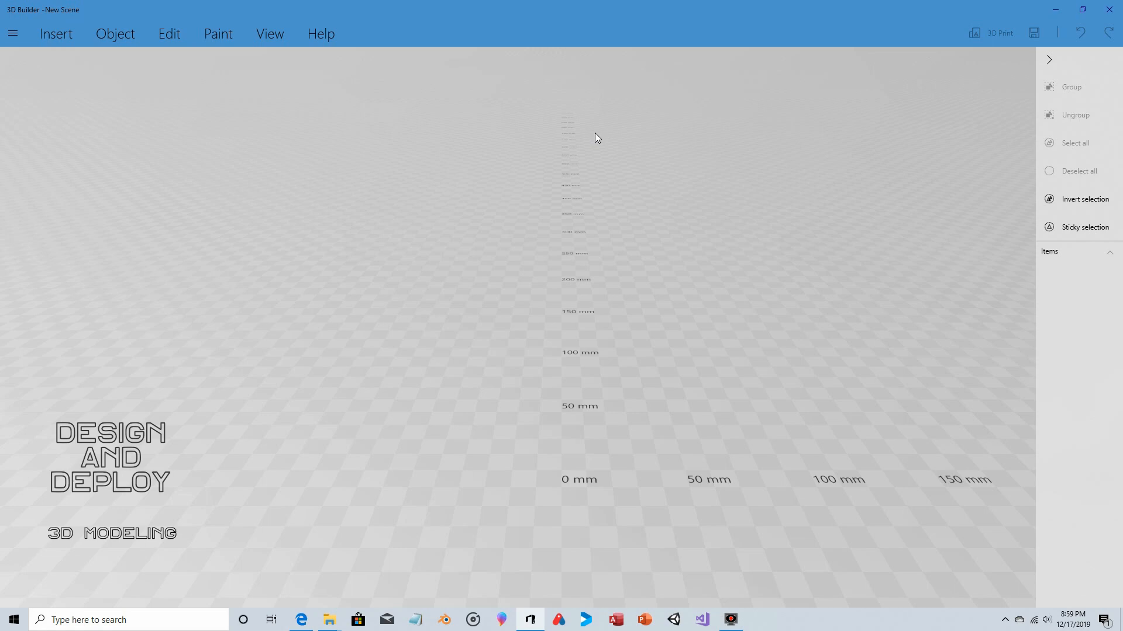
- Insert a sphere and stretch it vertically into an egg shape about 57.8 mm tall
left_click(58, 29)
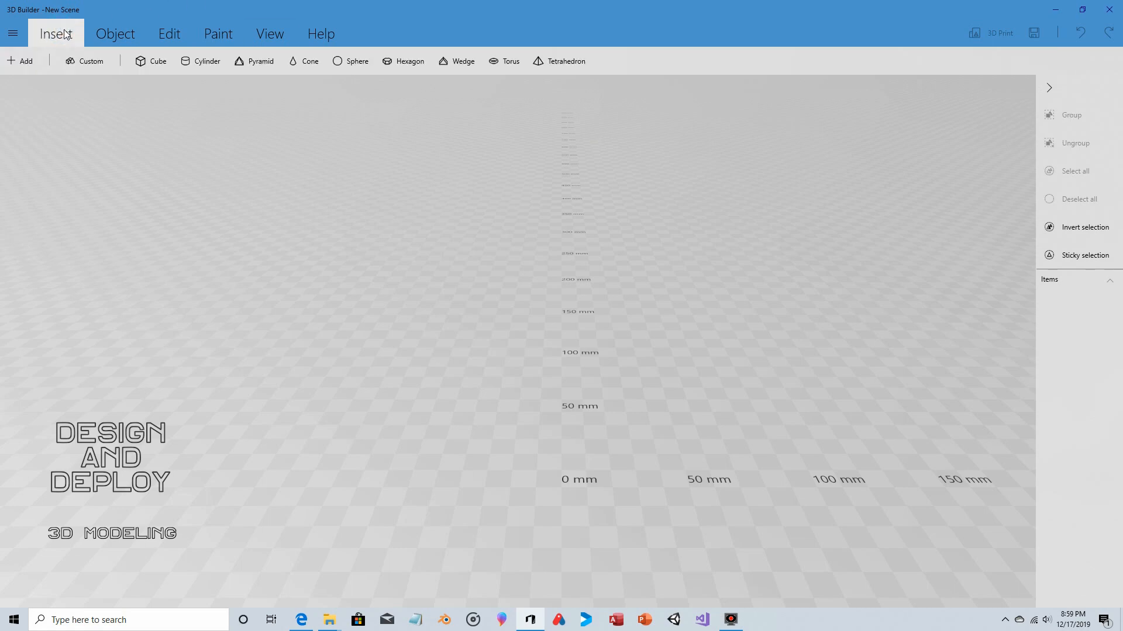
left_click(353, 62)
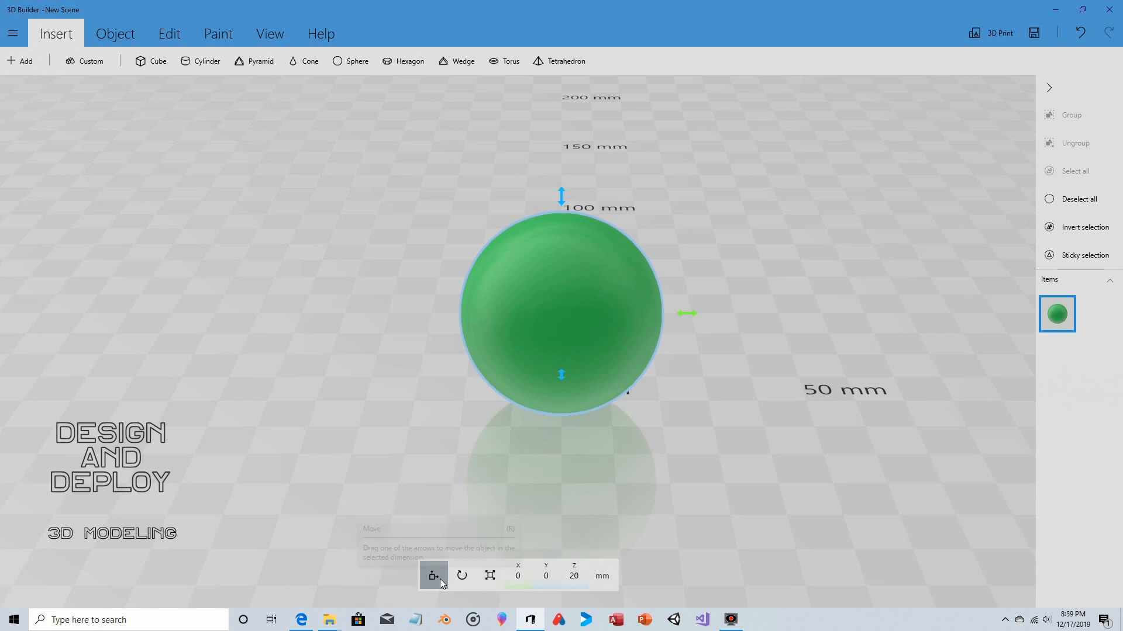
left_click(485, 577)
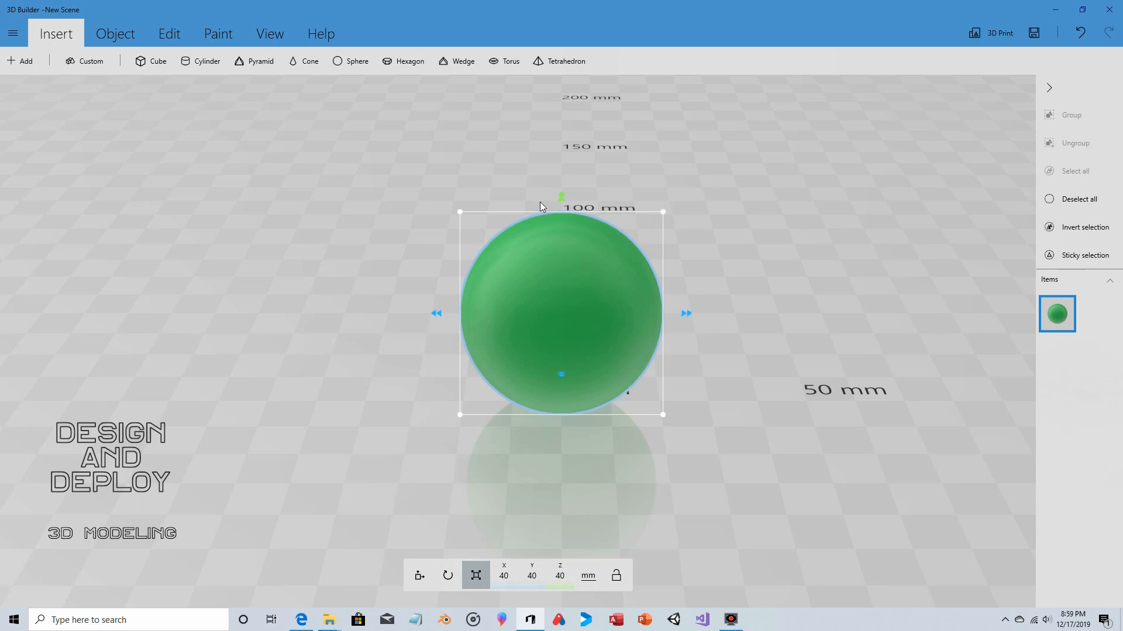
left_click_drag(562, 197, 562, 108)
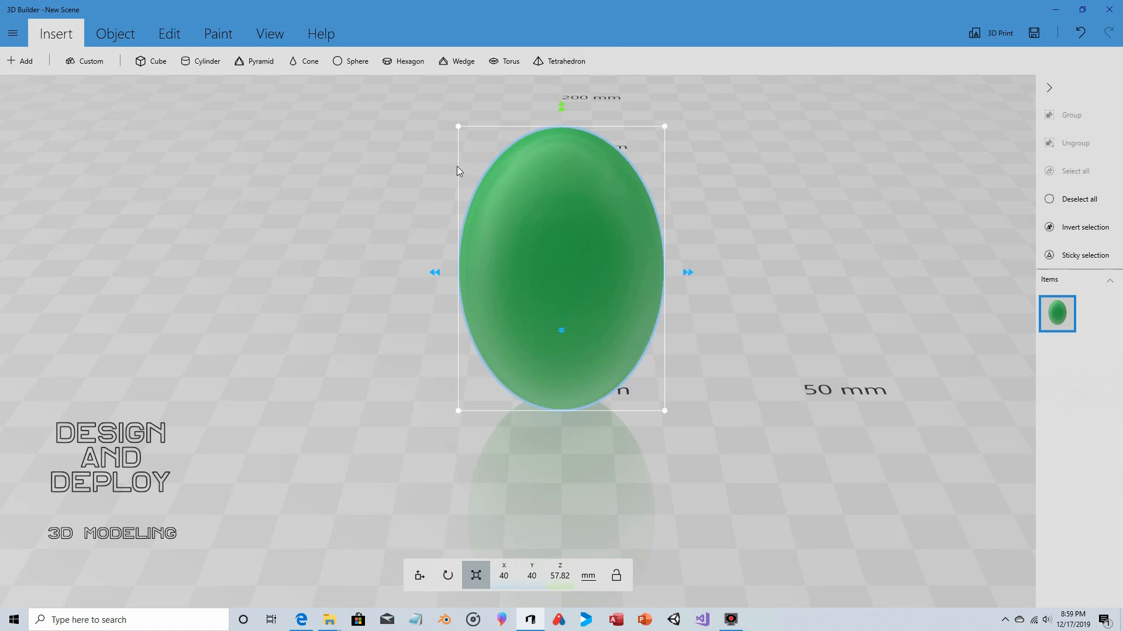
- Split off the egg shape's upper end with a horizontal plane at about -20.7 mm, keeping the bottom part
left_click(169, 34)
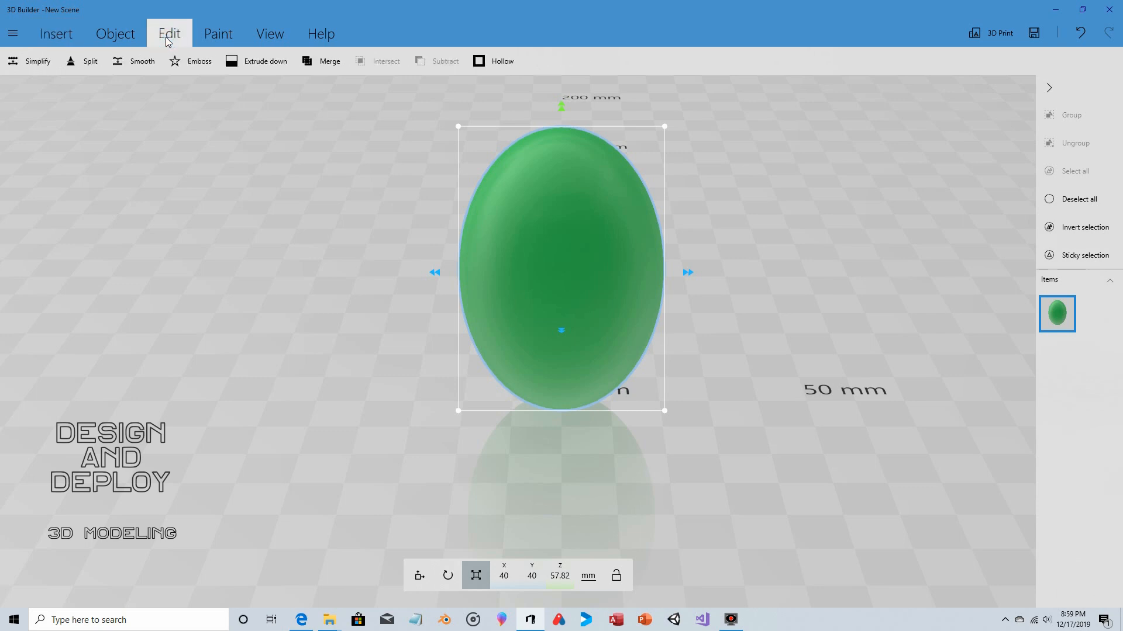
left_click(100, 65)
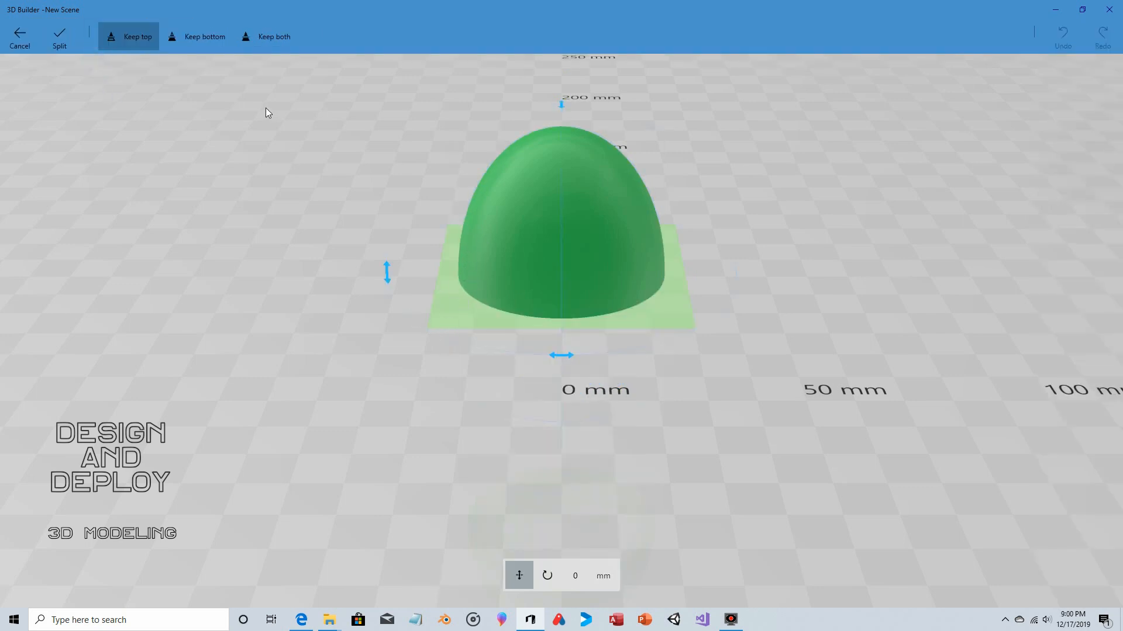
left_click(198, 38)
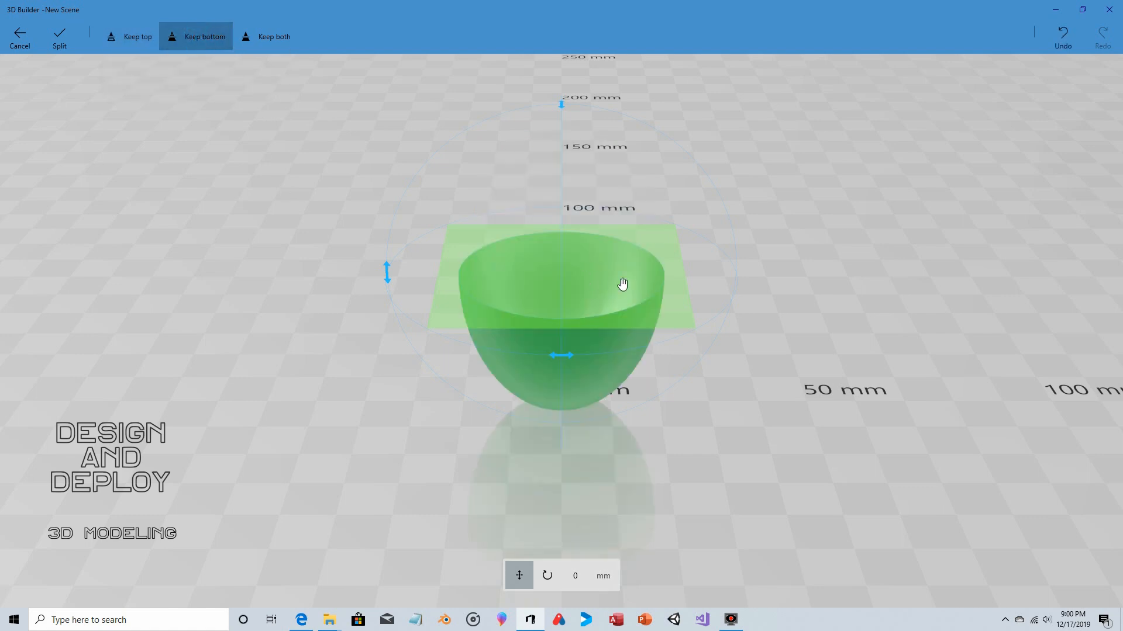
left_click_drag(672, 308, 677, 213)
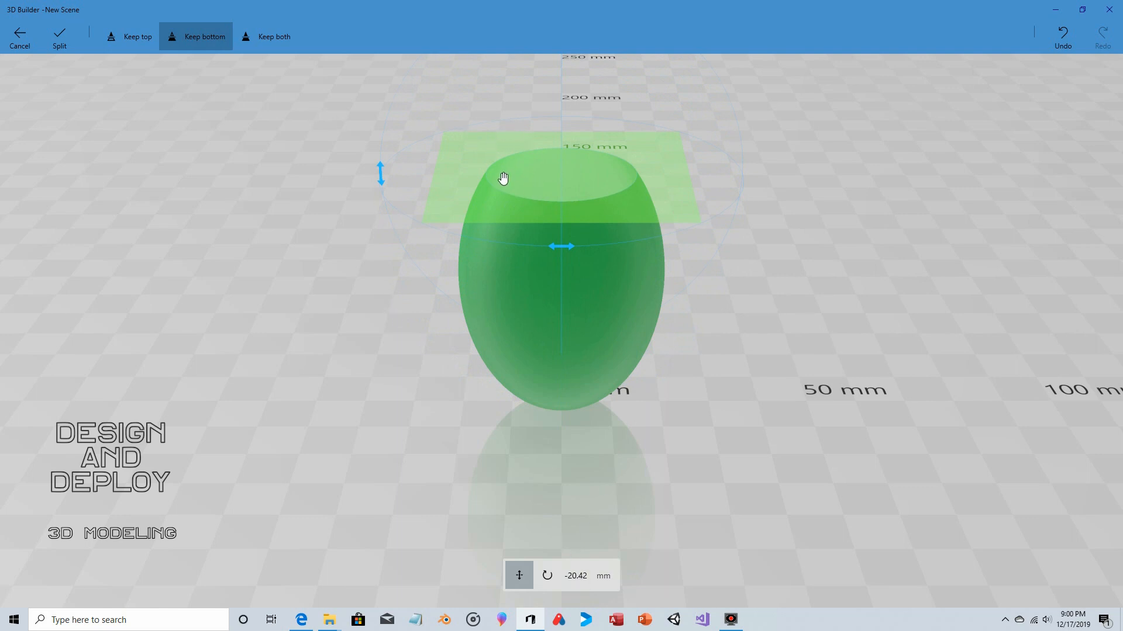
left_click_drag(551, 185, 551, 183)
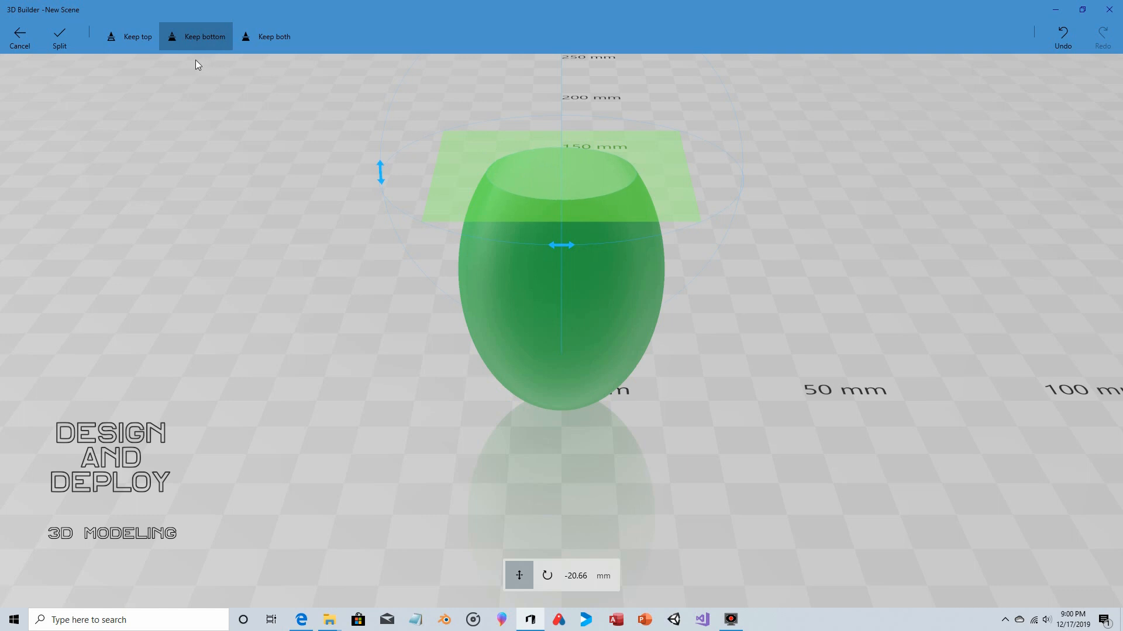
left_click(59, 37)
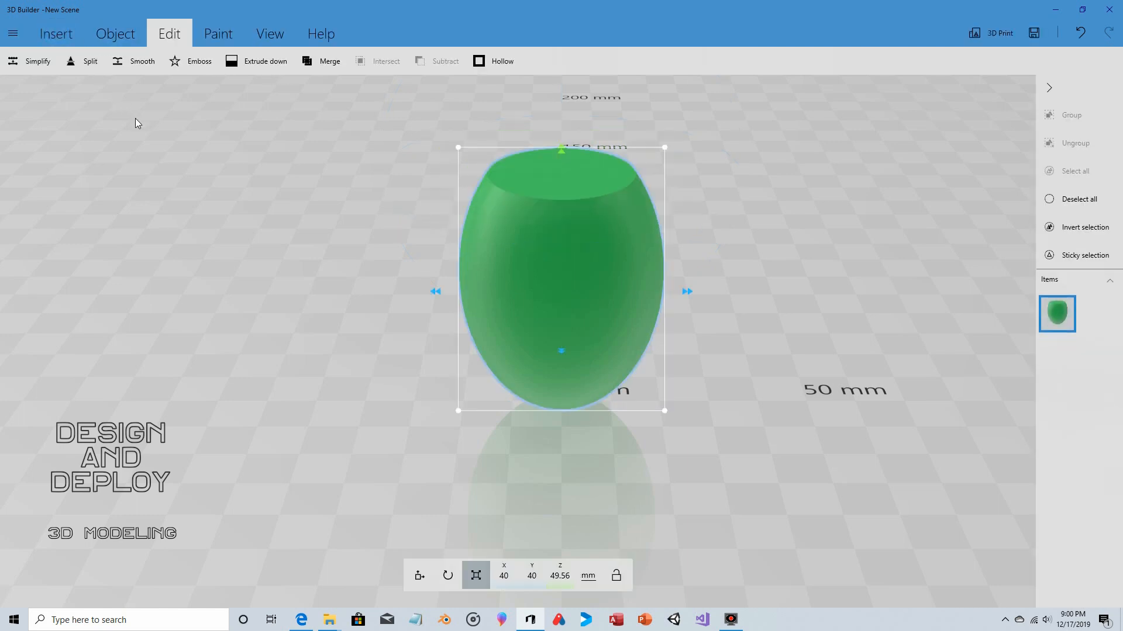
- Split off the shape's rounded lower end with a horizontal plane at about 16.1 mm, keeping the top part
left_click(82, 62)
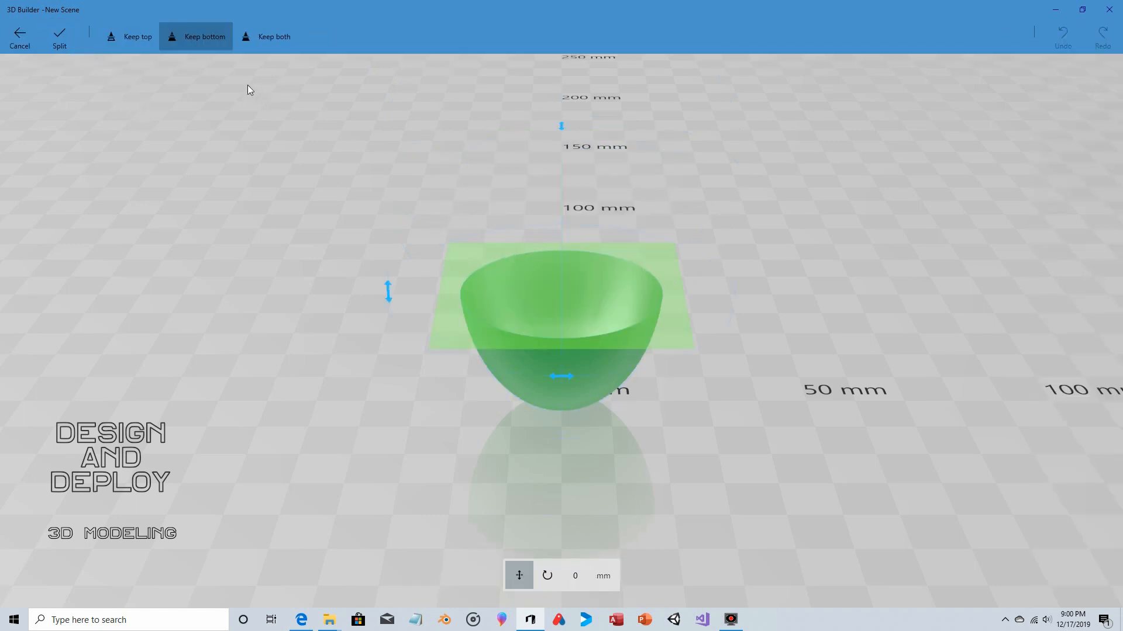
left_click(147, 44)
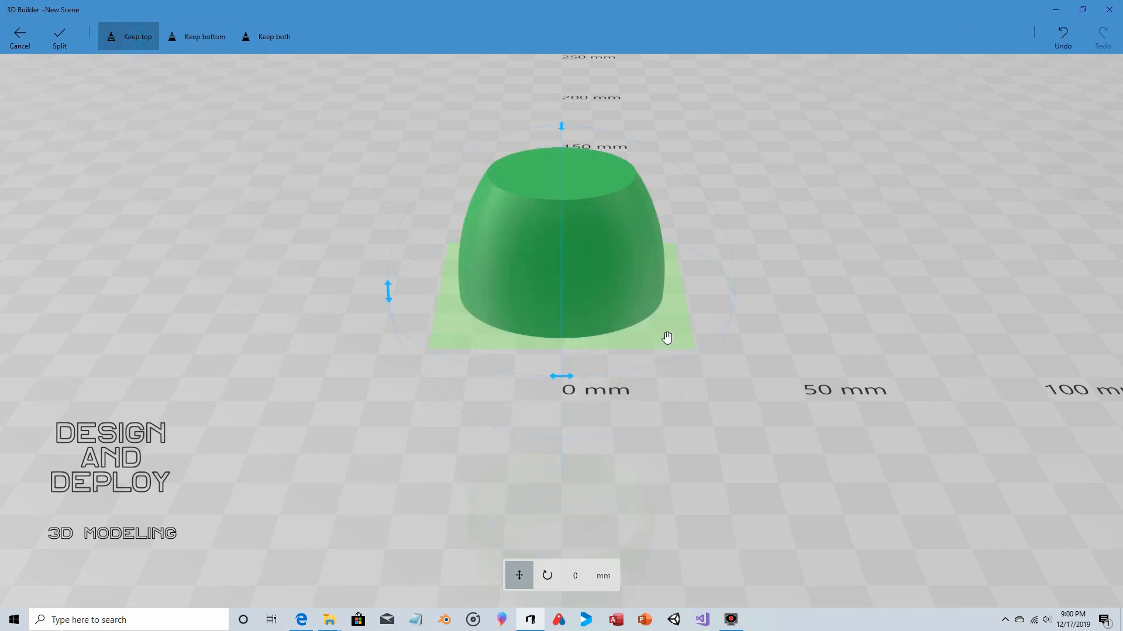
left_click_drag(666, 338, 657, 411)
left_click_drag(814, 436, 650, 385)
left_click_drag(361, 301, 440, 315)
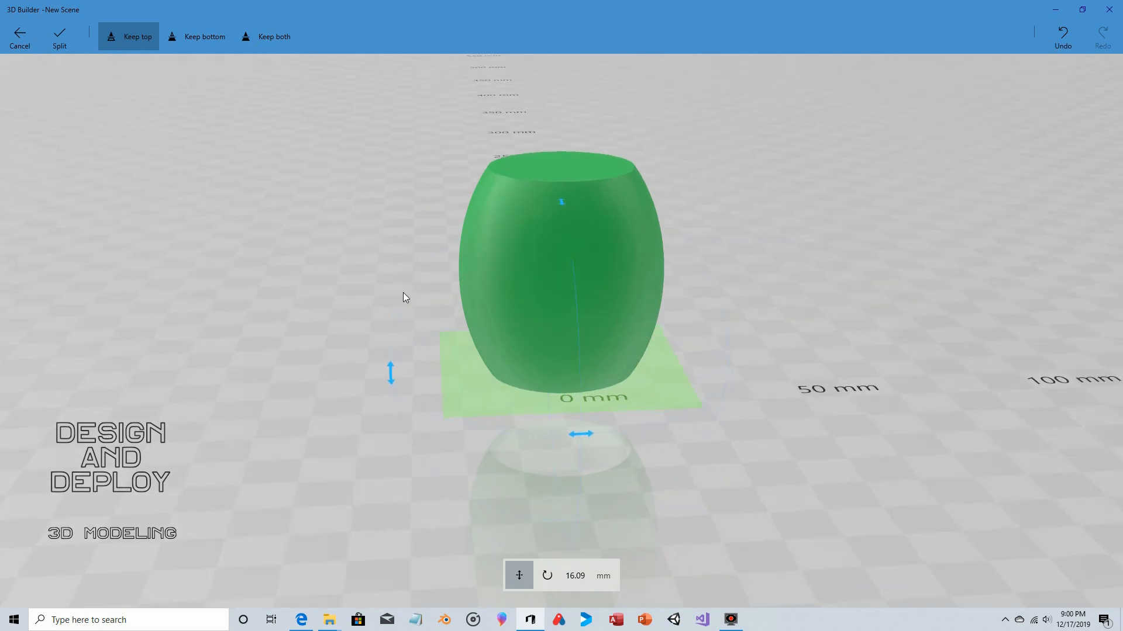
left_click(140, 37)
left_click(59, 36)
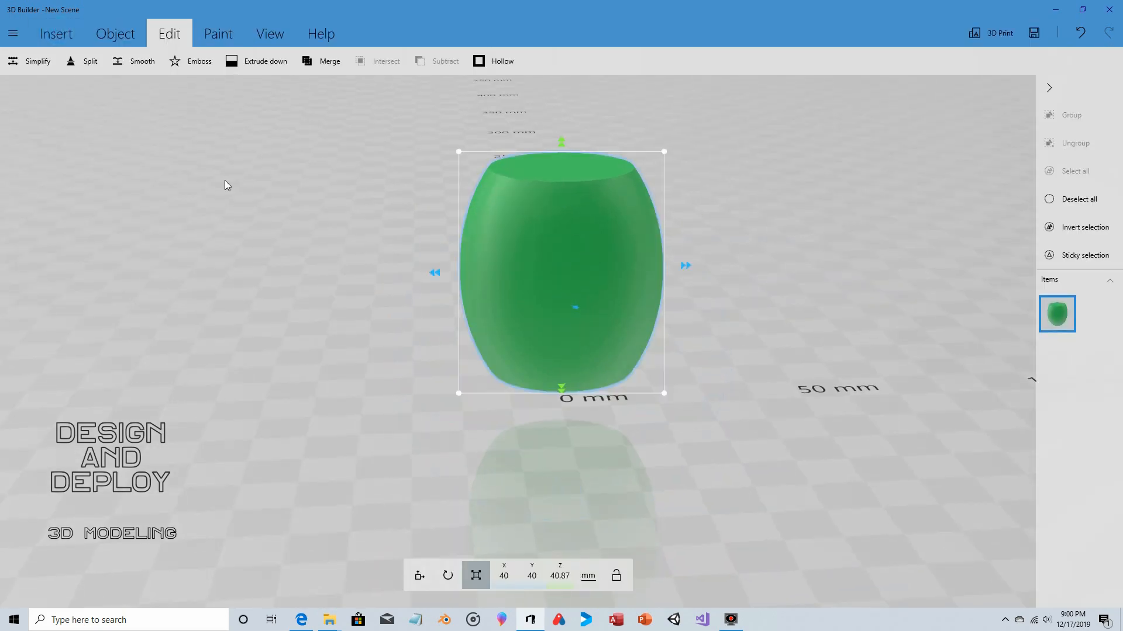
- Lower the barrel shape onto the ground, to a Z position of about 20.4 mm
left_click_drag(725, 176, 394, 269)
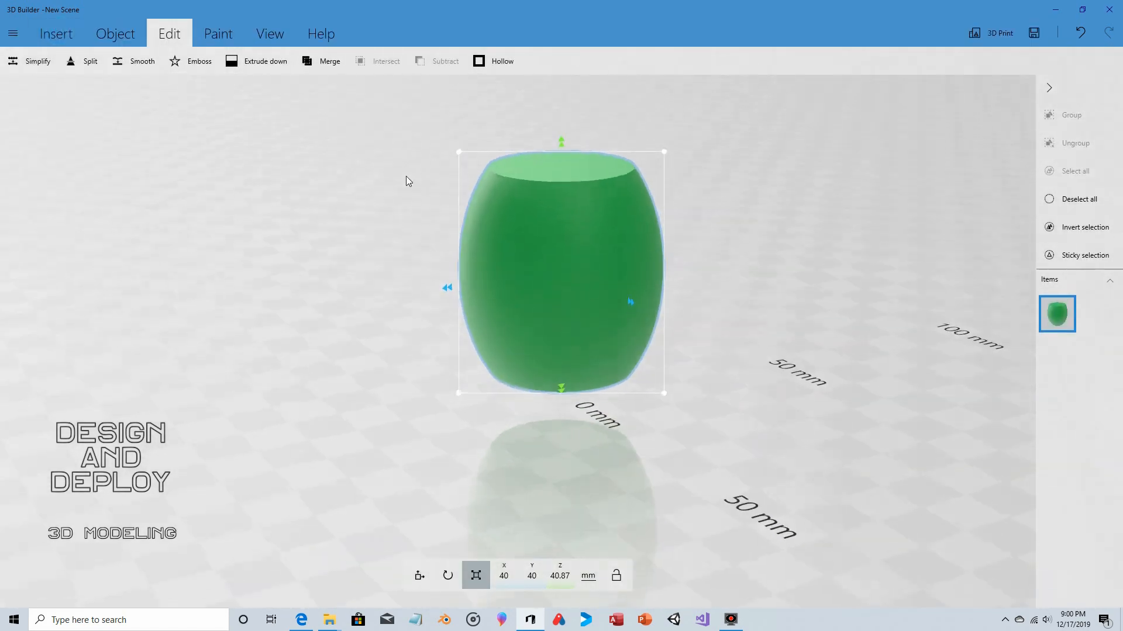
left_click_drag(407, 178, 702, 212)
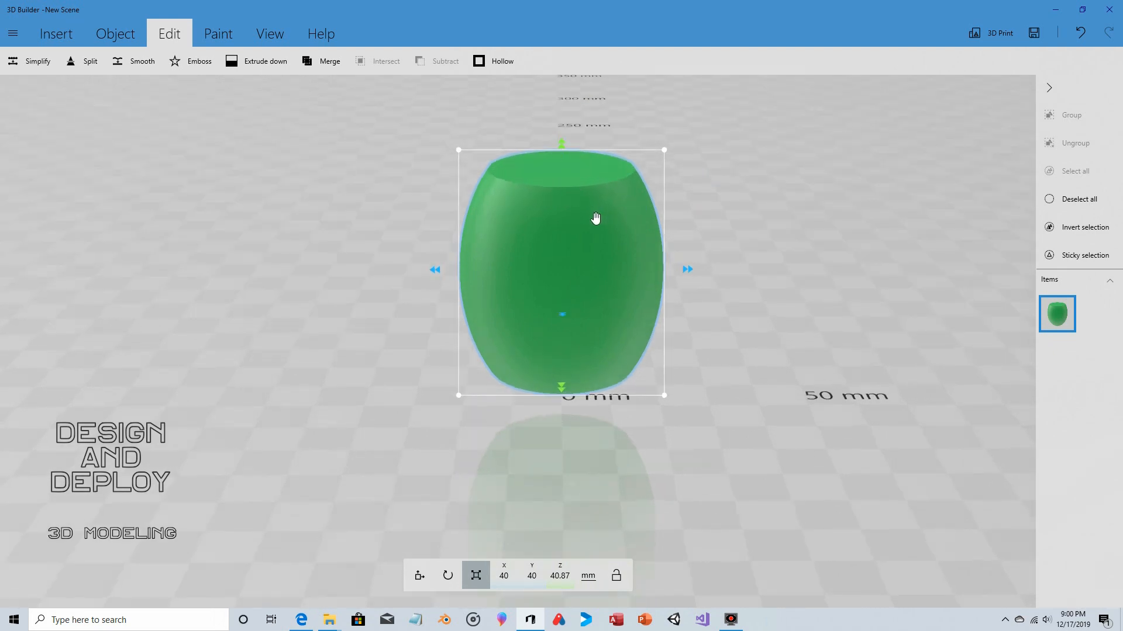
left_click(420, 579)
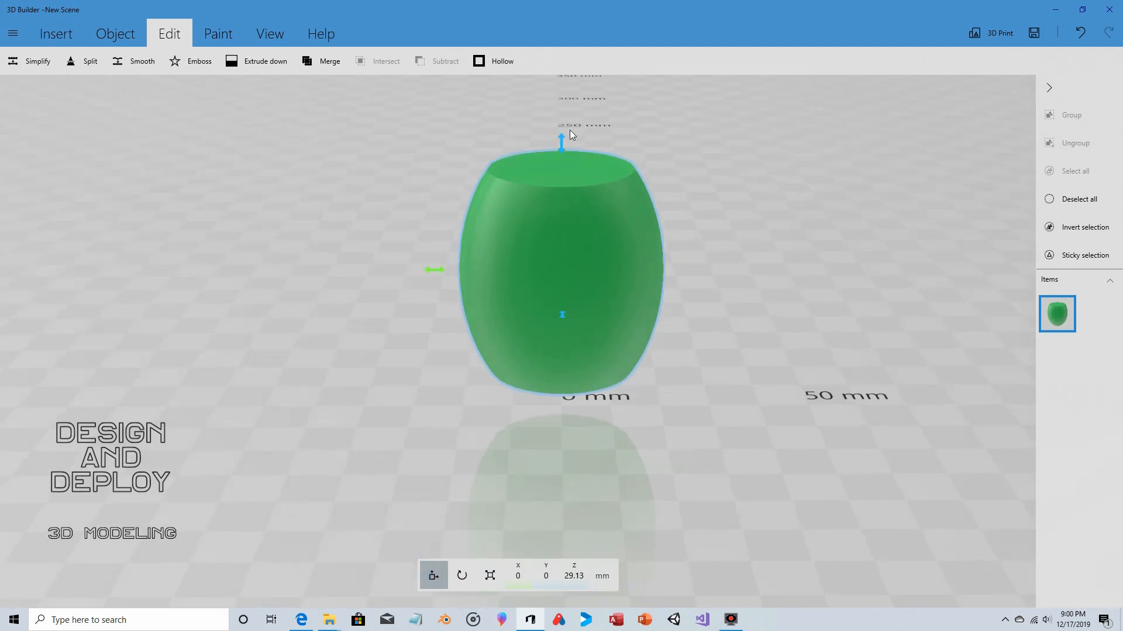
left_click_drag(562, 132, 569, 195)
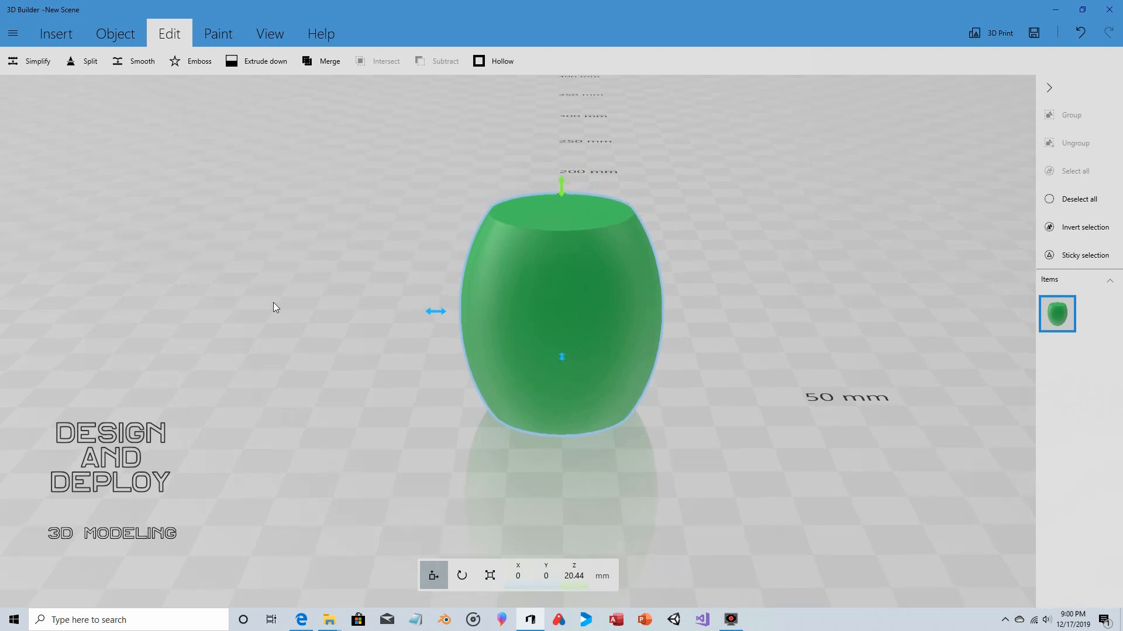
- Duplicate the barrel and move the copy along X to 0 mm so it coincides with the original
left_click(114, 34)
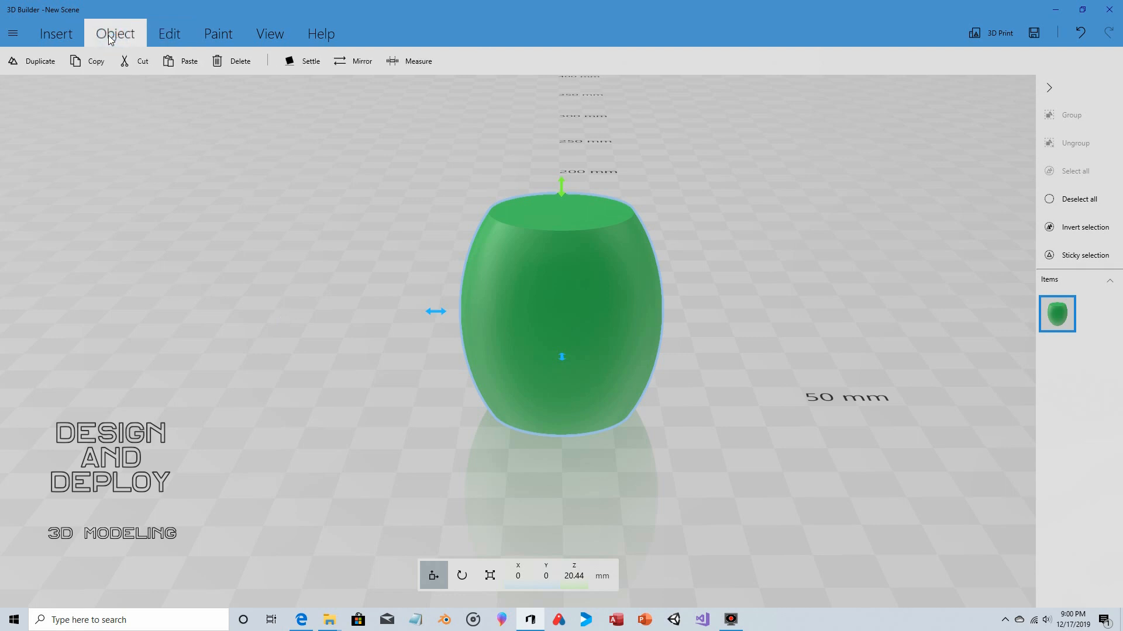
left_click(34, 69)
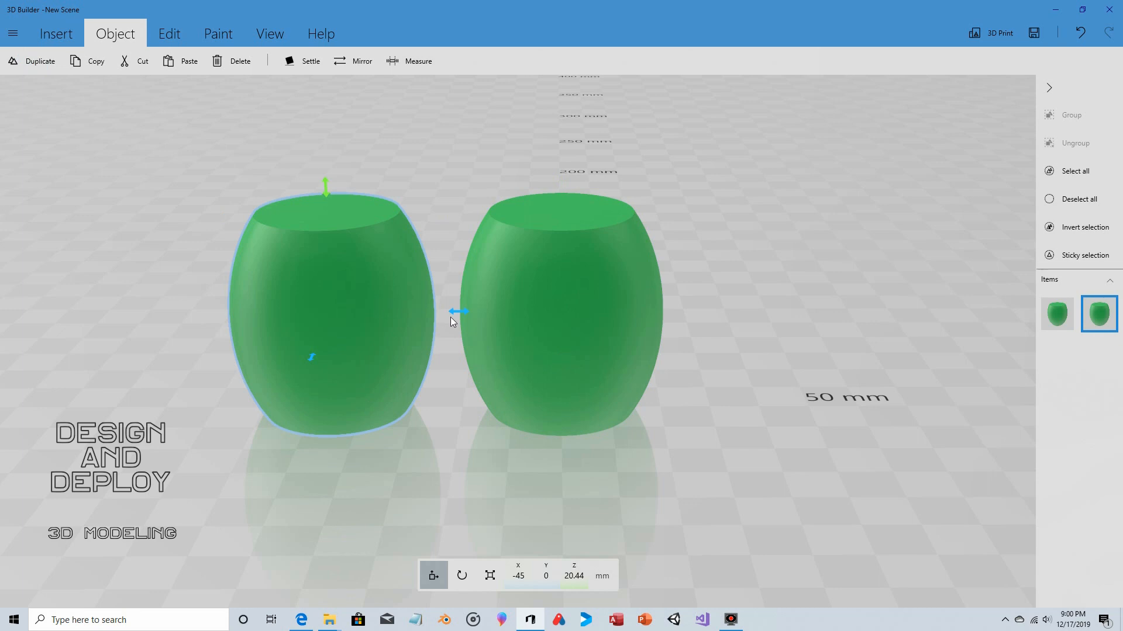
left_click_drag(451, 321, 679, 363)
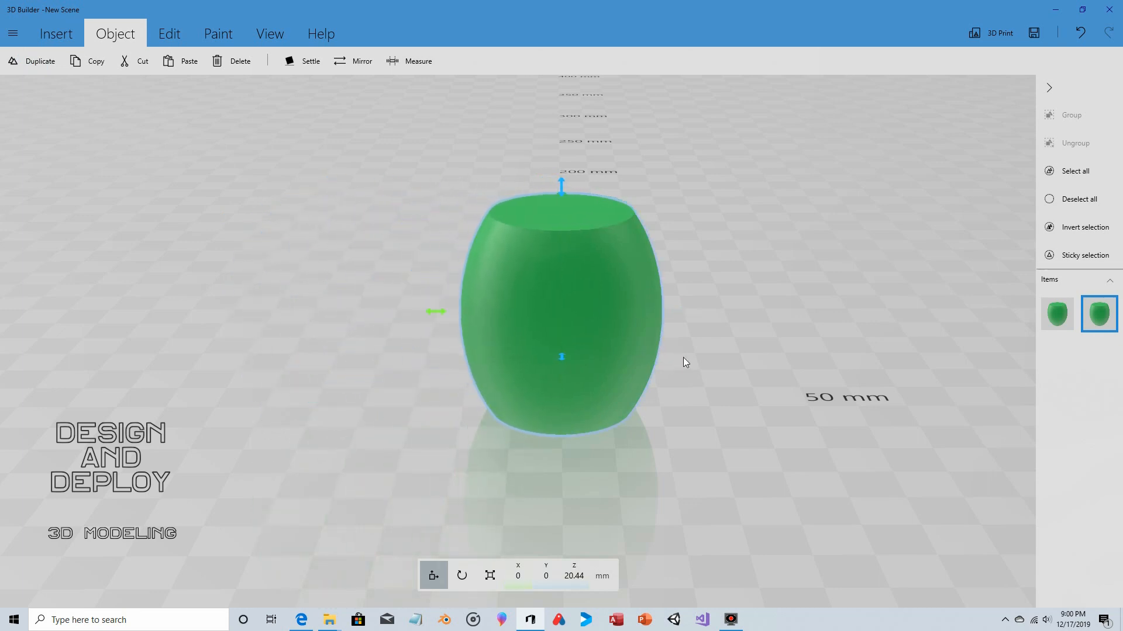
- Scale the copy proportionally down to 32 mm in X and Y, and stretch its height to about 43.9 mm
left_click(490, 576)
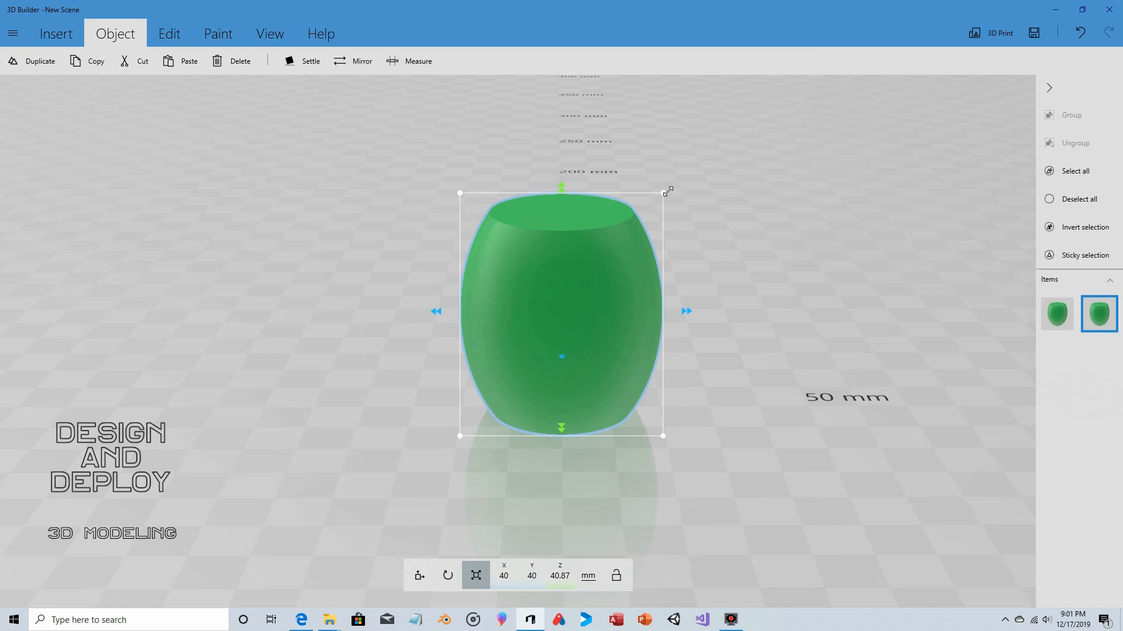
left_click_drag(668, 191, 639, 211)
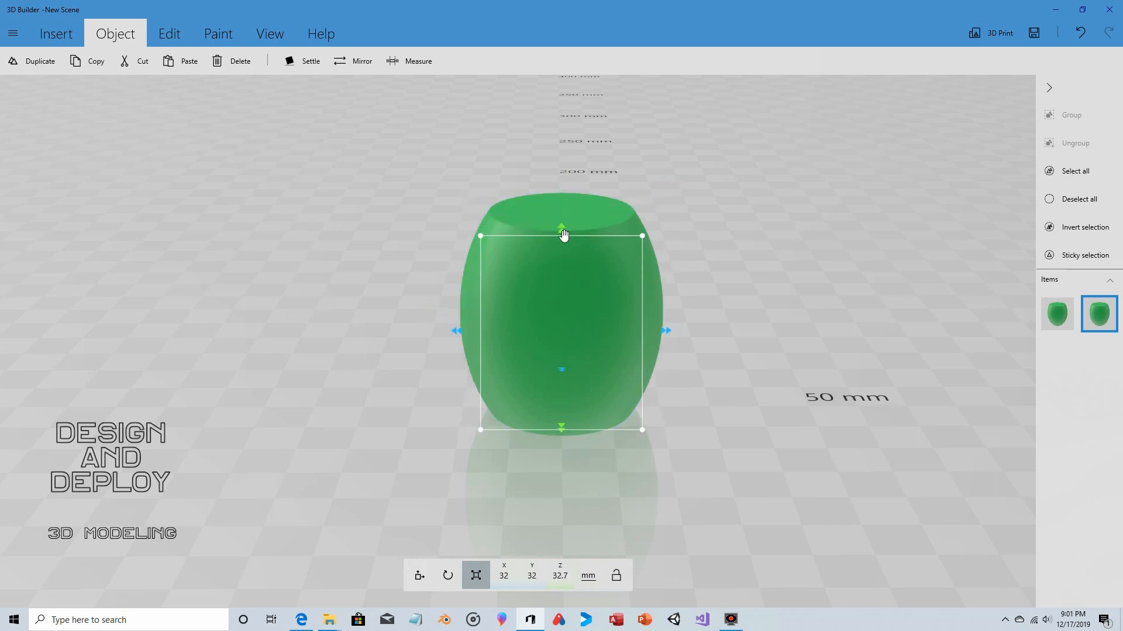
left_click_drag(562, 230, 569, 175)
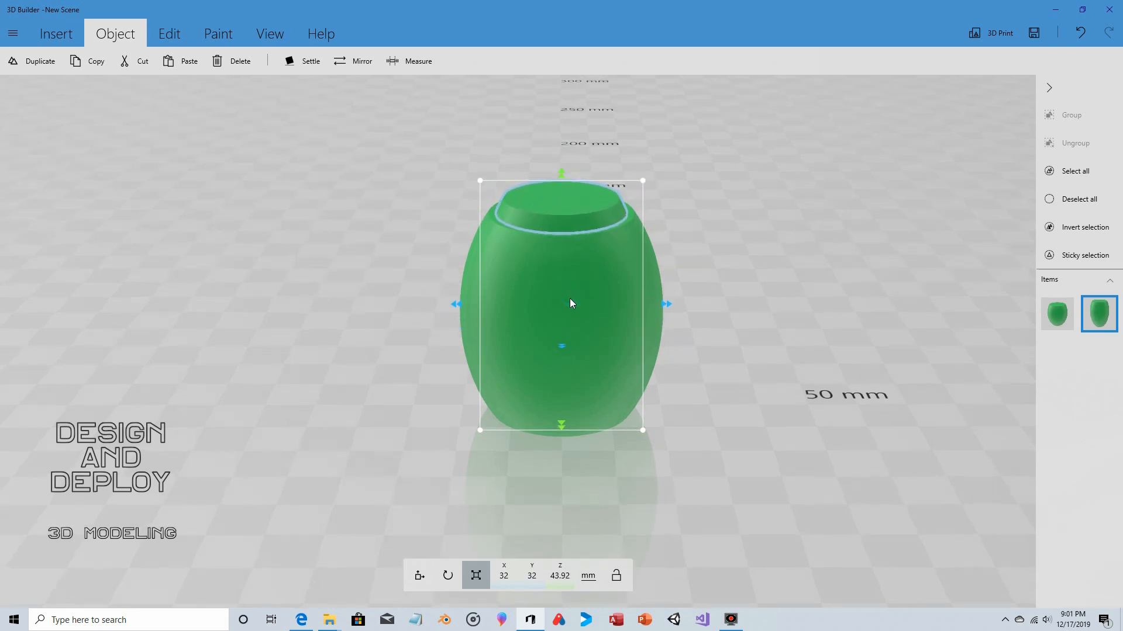
- Lower the narrower copy inside the barrel to a Z position of about 20.4 mm, so it protrudes at both ends
right_click_drag(570, 298, 555, 179)
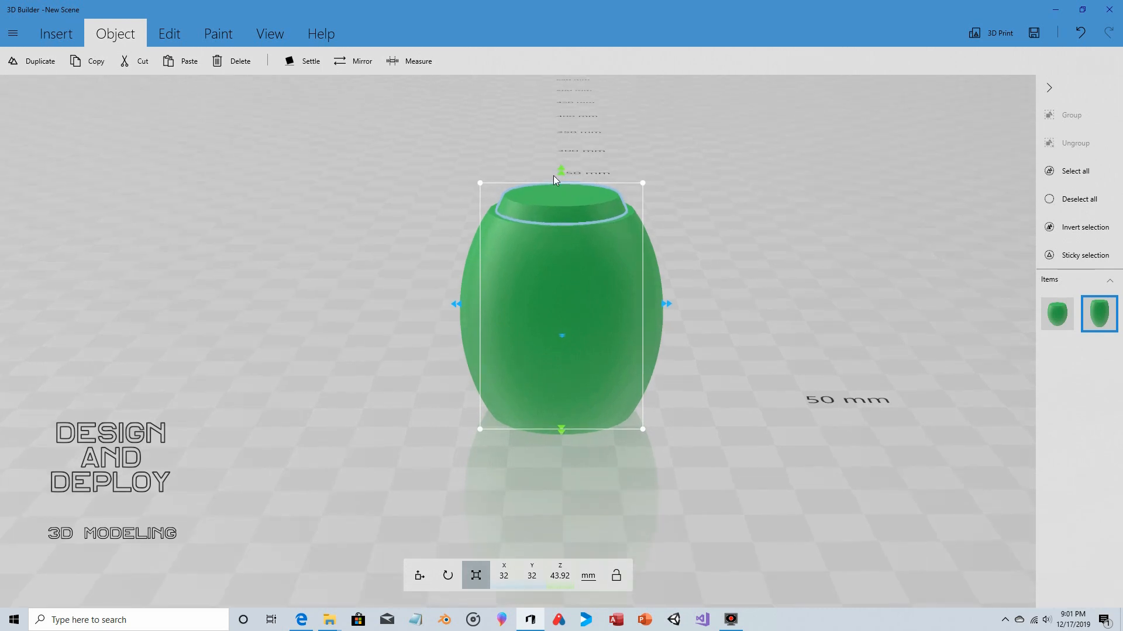
right_click_drag(589, 390, 579, 410)
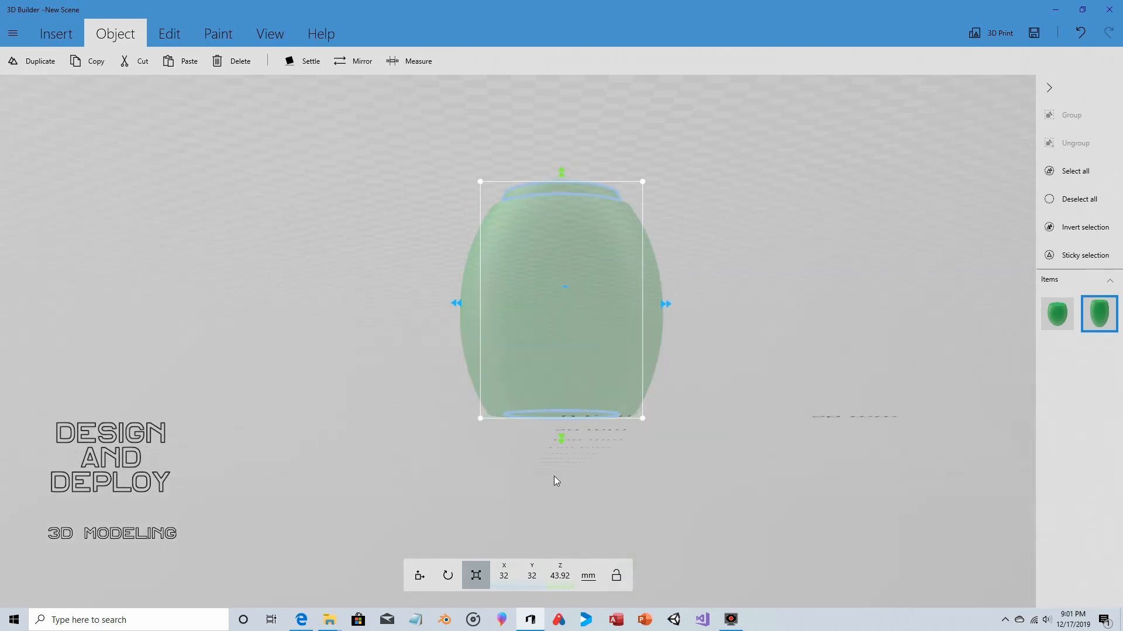
right_click_drag(676, 361, 672, 439)
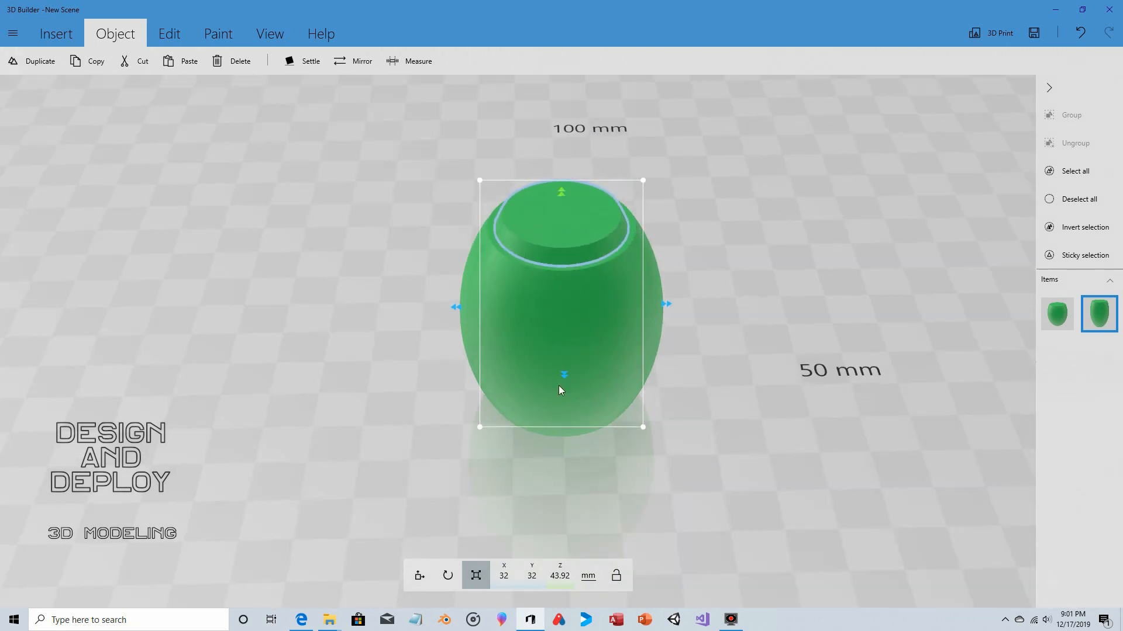
right_click_drag(758, 449, 754, 377)
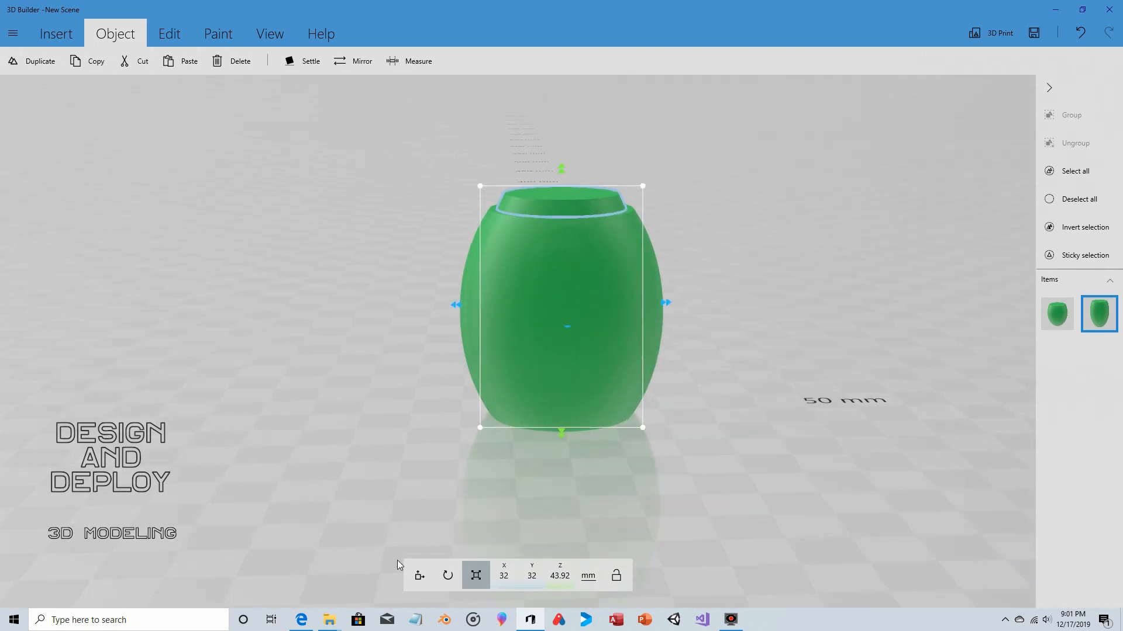
left_click(422, 578)
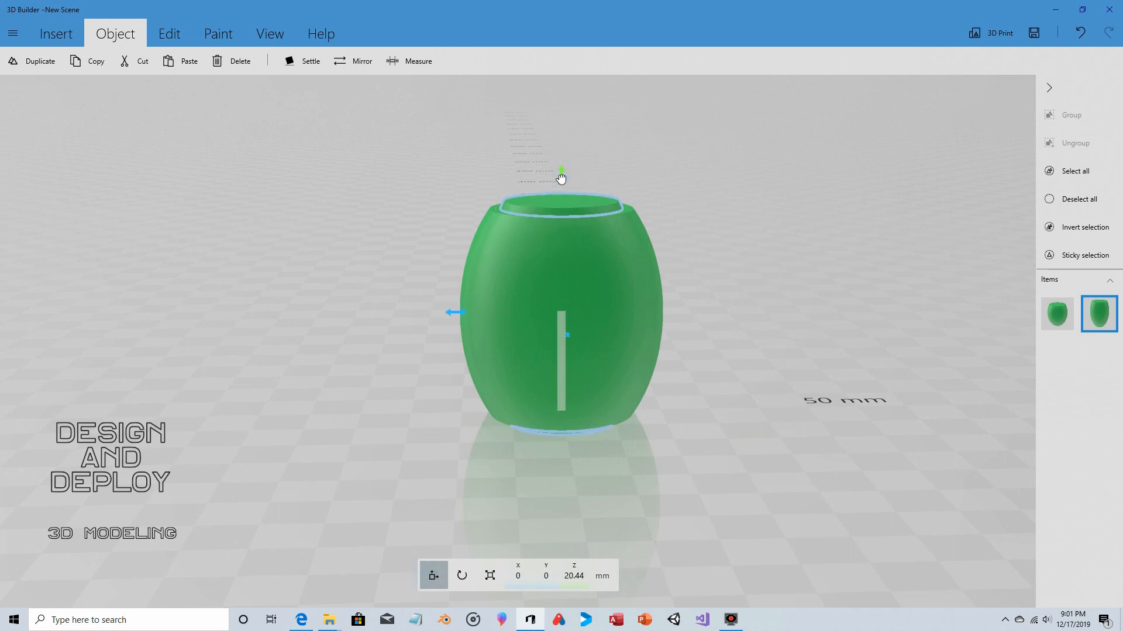
right_click_drag(741, 350, 773, 360)
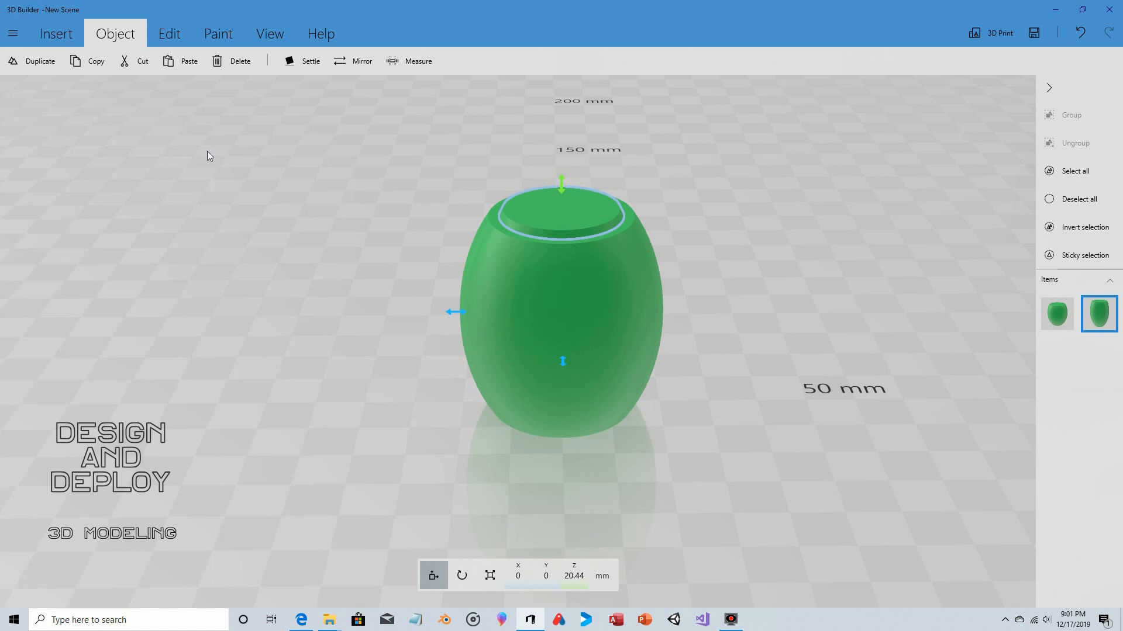
- Subtract the narrower inner copy from the outer barrel to cut an opening through it
left_click(166, 34)
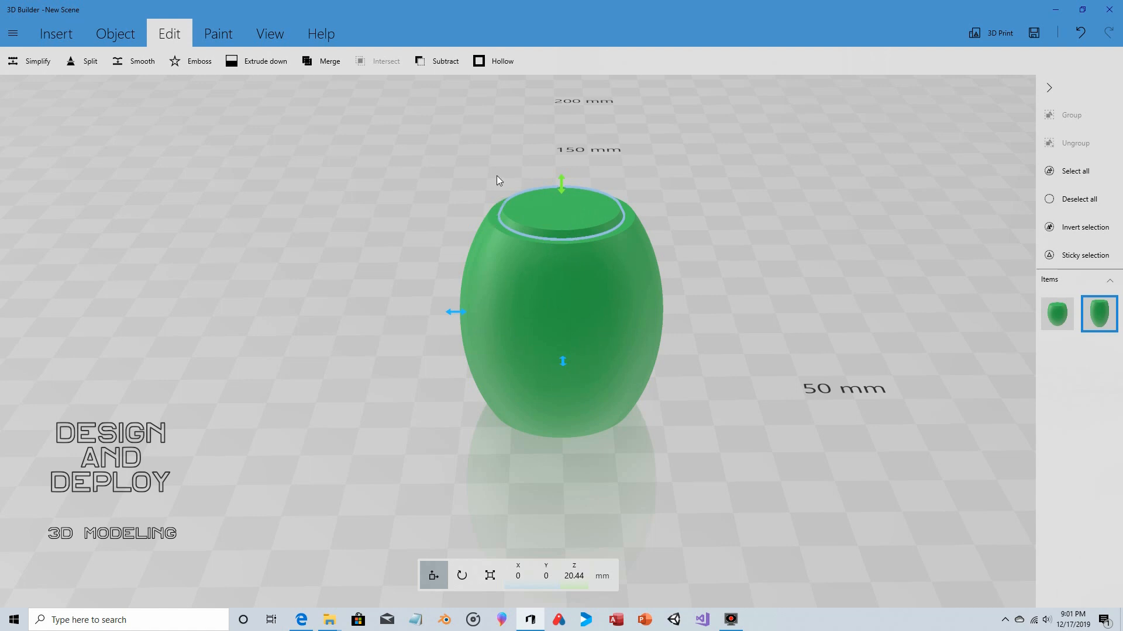
left_click(442, 61)
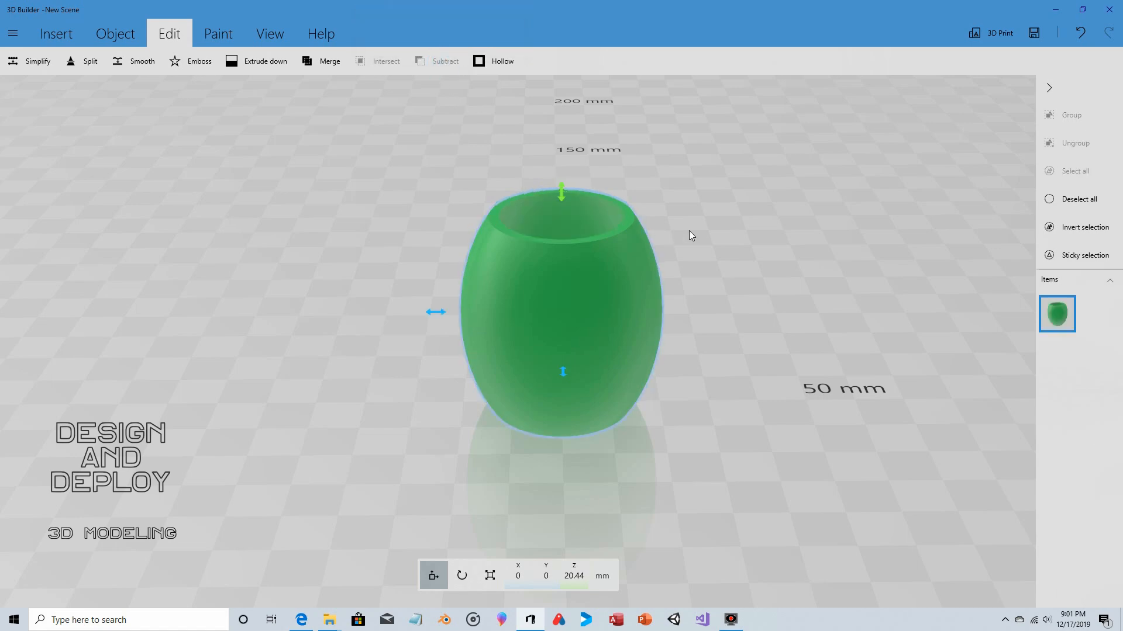
left_click_drag(689, 231, 736, 268)
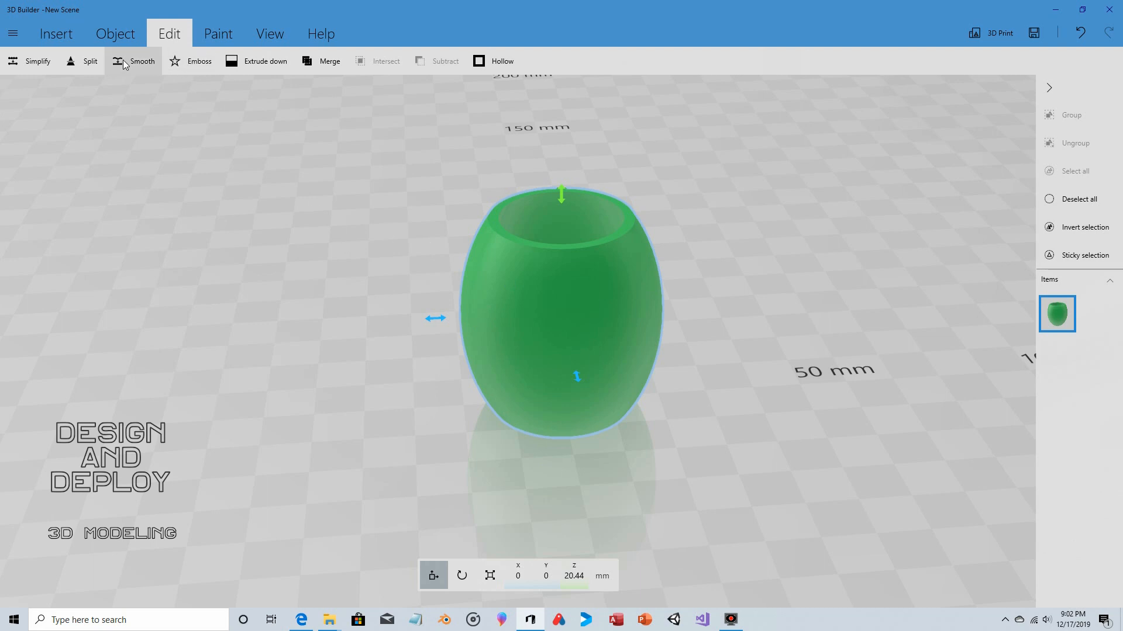
- Split the hollow barrel vertically through its centre with the cutting plane at 90° pitch, keeping both halves
left_click(92, 62)
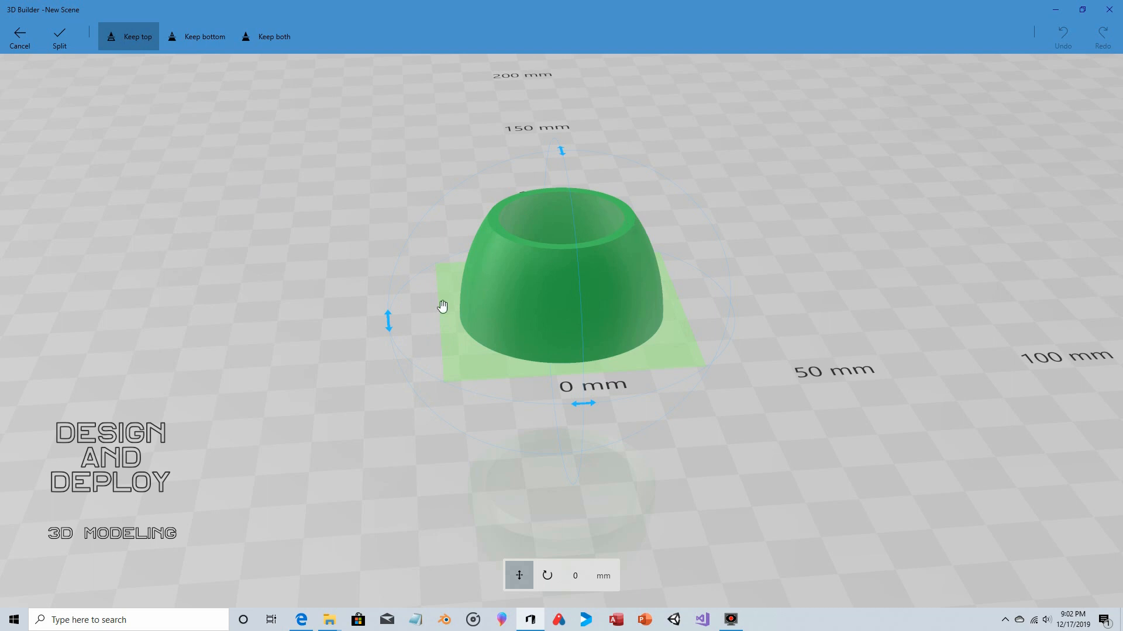
left_click_drag(388, 319, 513, 203)
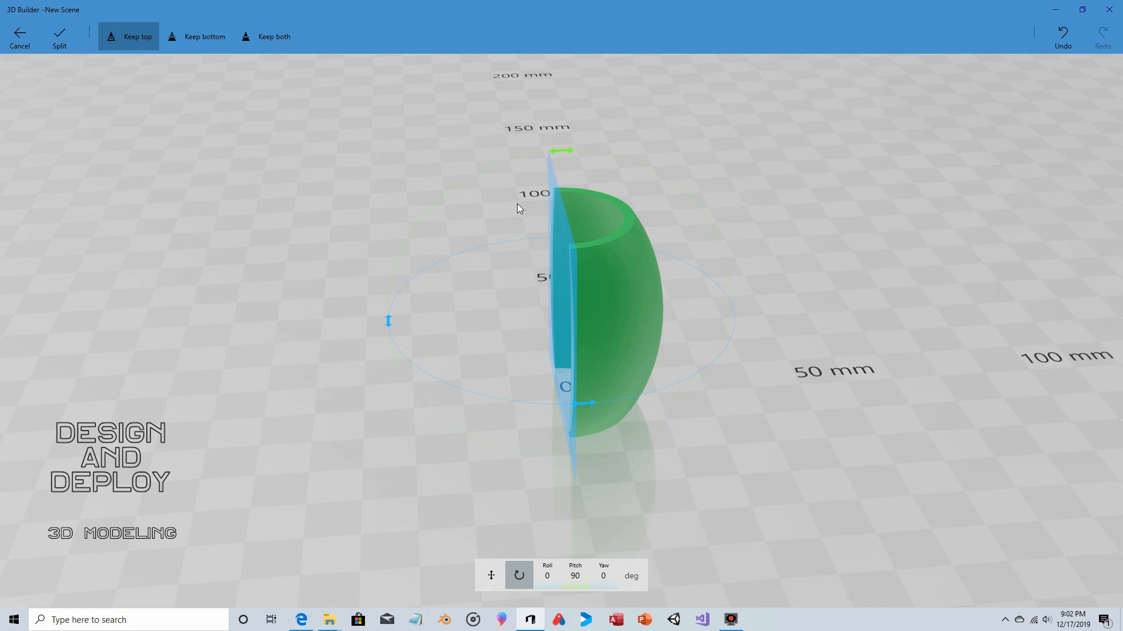
left_click(265, 36)
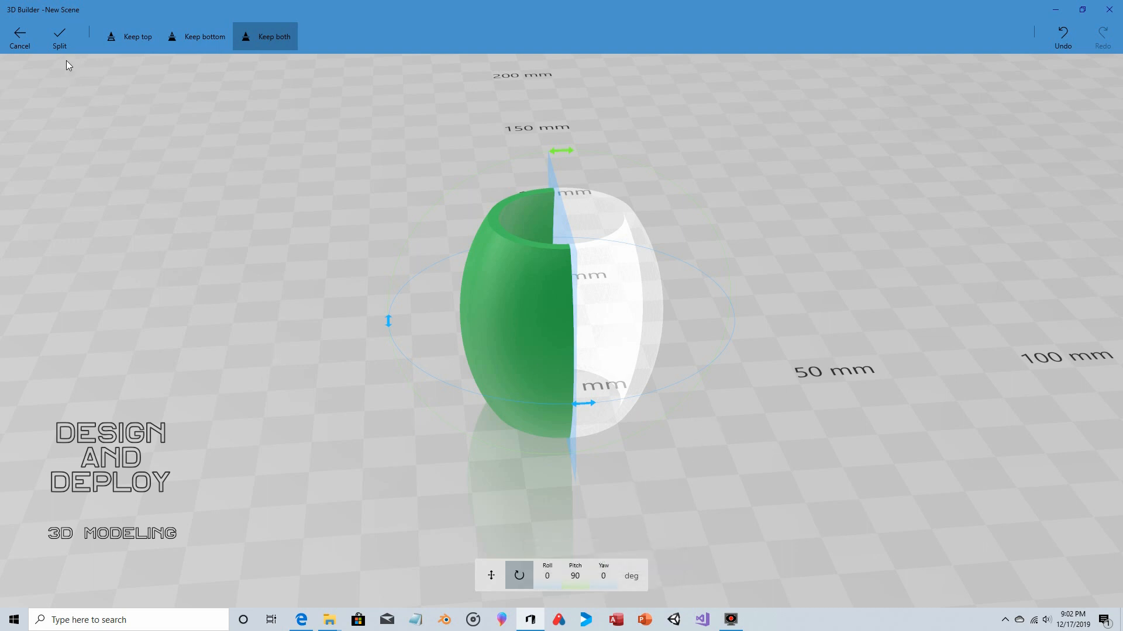
left_click(59, 35)
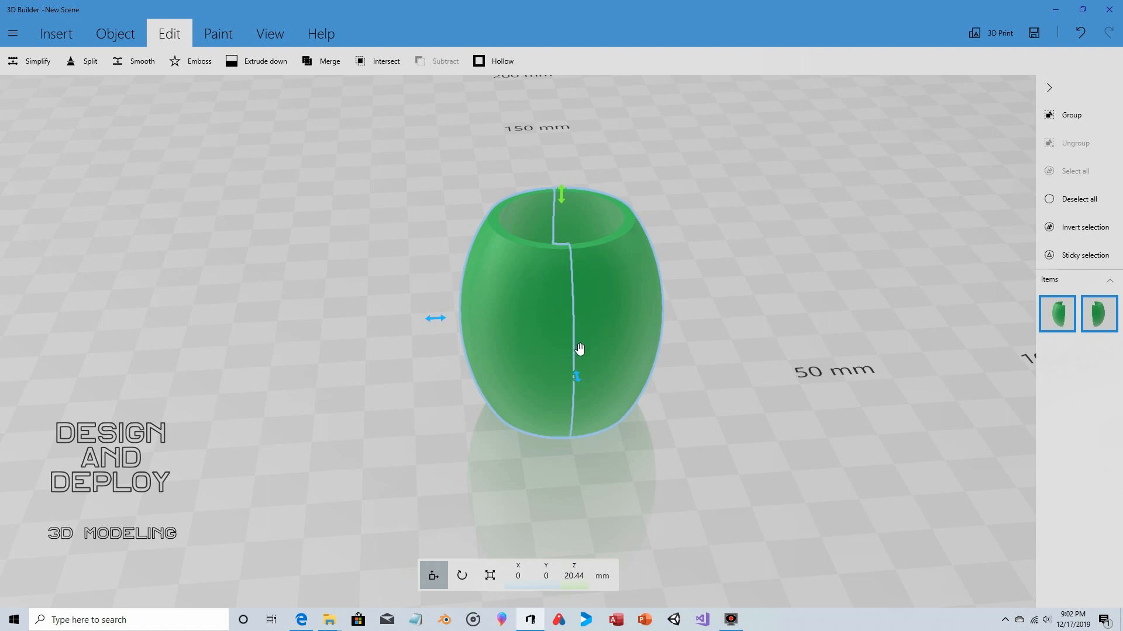
- Split both barrel halves again with a vertical cutting plane at -90° pitch and an entered yaw of -150°, keeping both sides
left_click(83, 61)
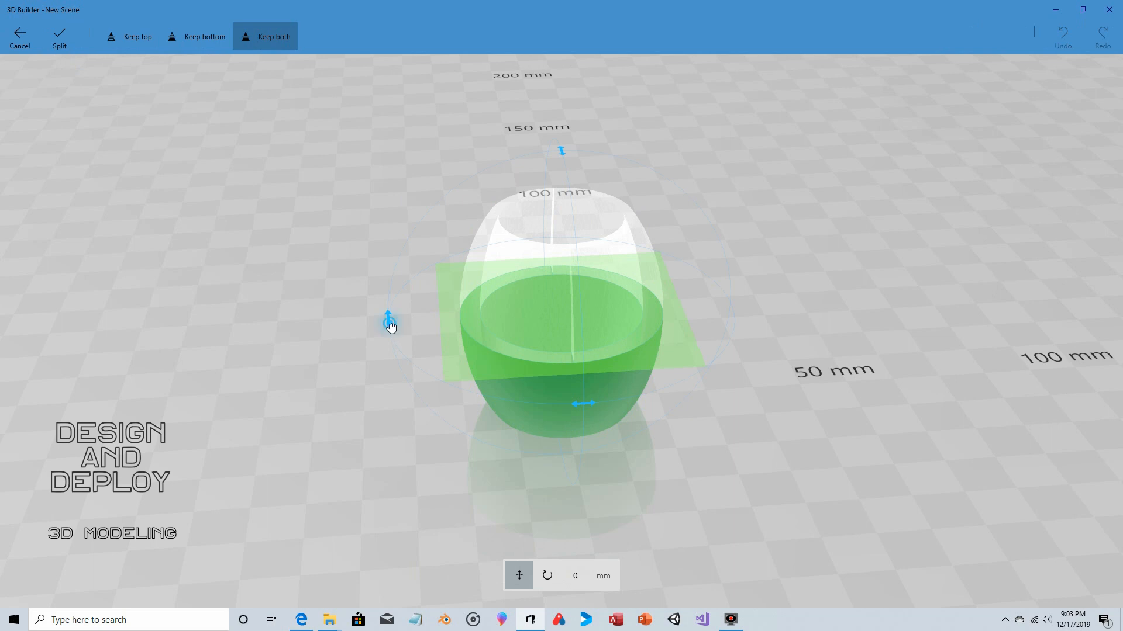
left_click_drag(388, 320, 556, 421)
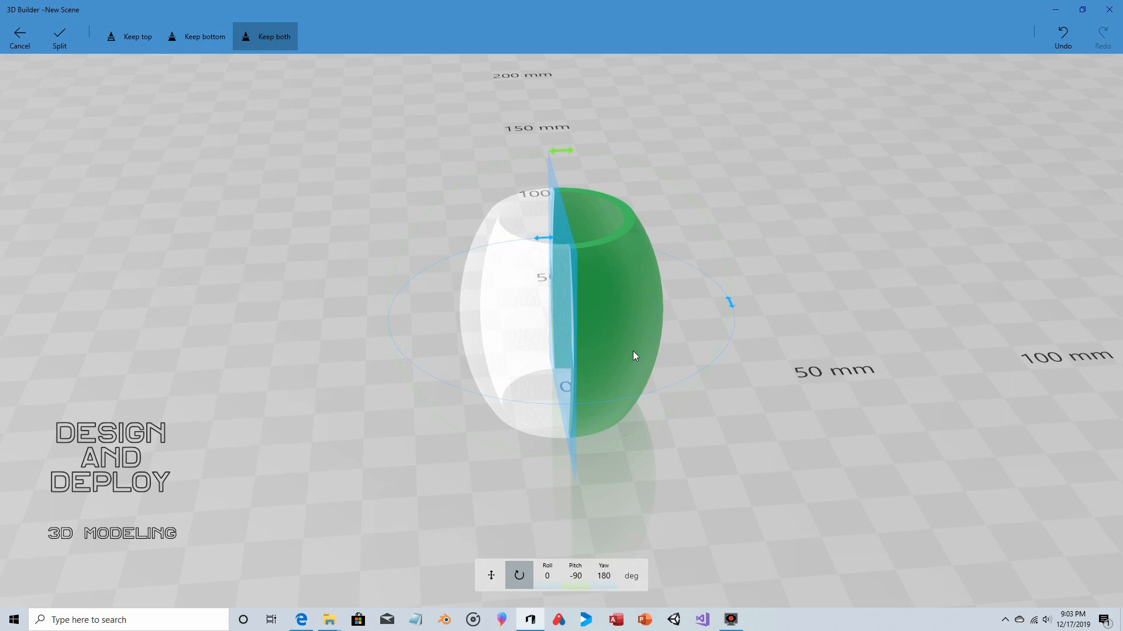
left_click_drag(728, 304, 735, 284)
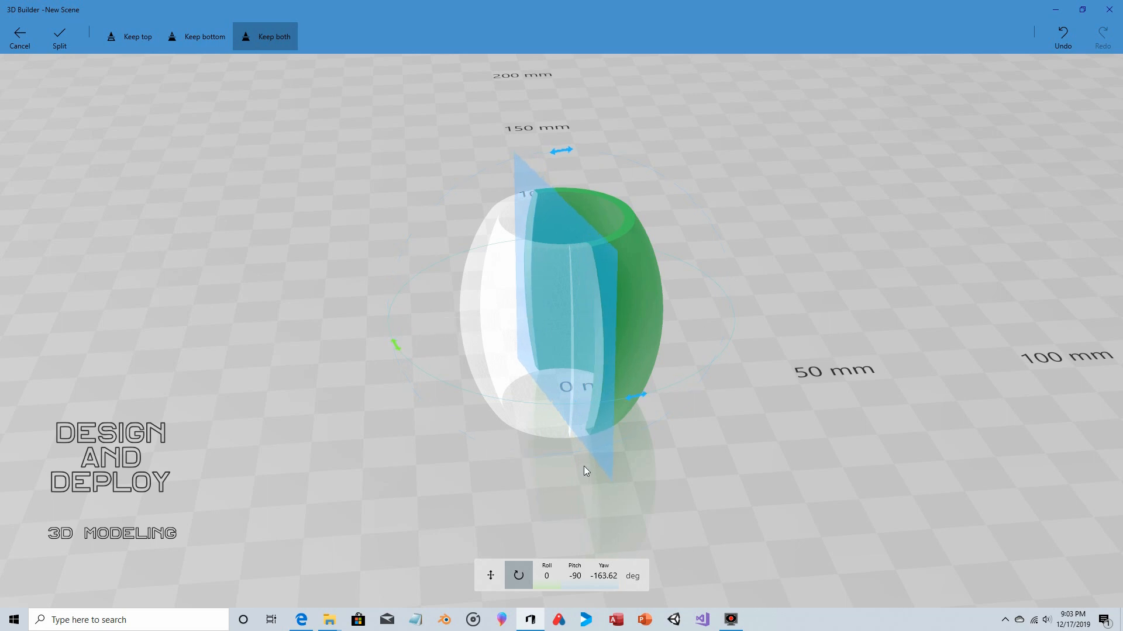
left_click(608, 584)
type("-1")
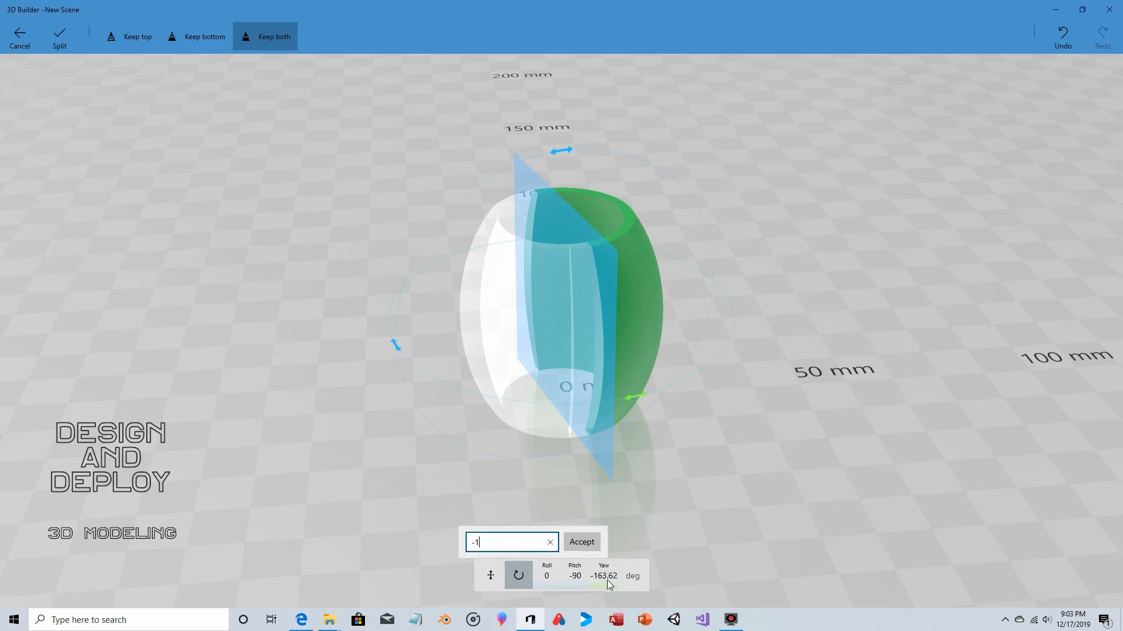
type("50")
left_click(581, 543)
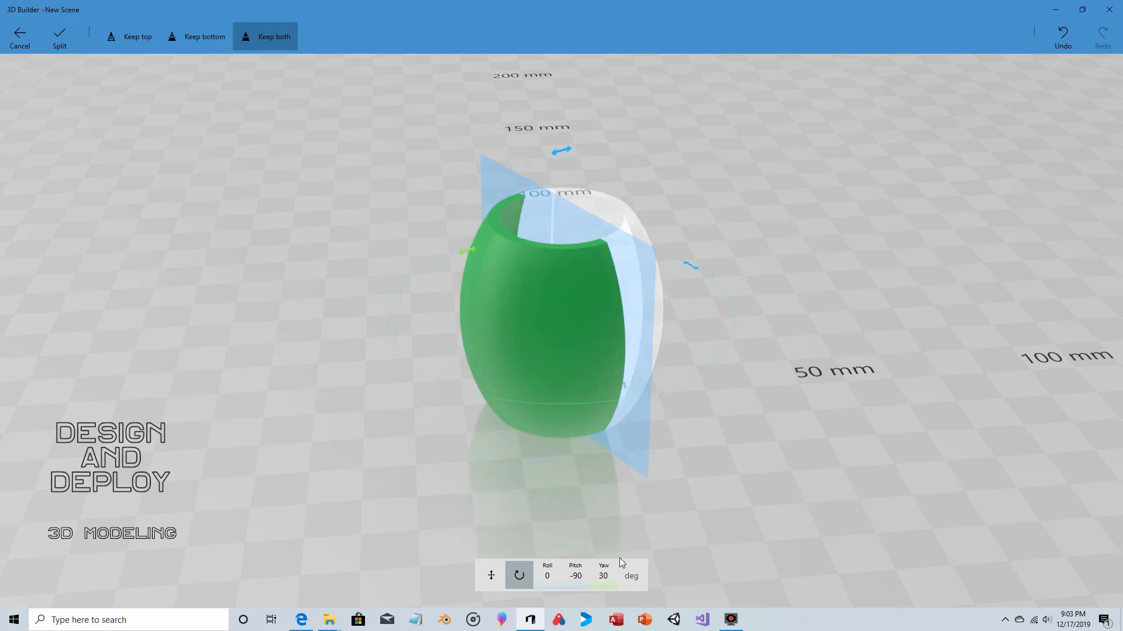
left_click(67, 42)
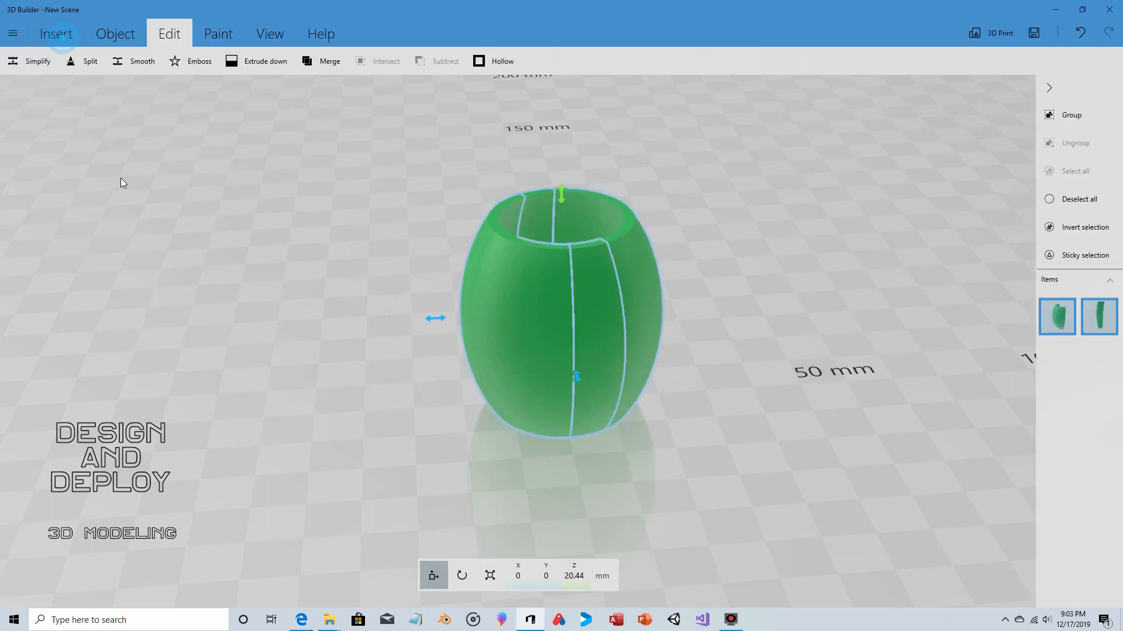
- Split the barrel pieces with a vertical cutting plane at 90° pitch and 60° yaw, keeping both sides
left_click_drag(671, 214, 579, 208)
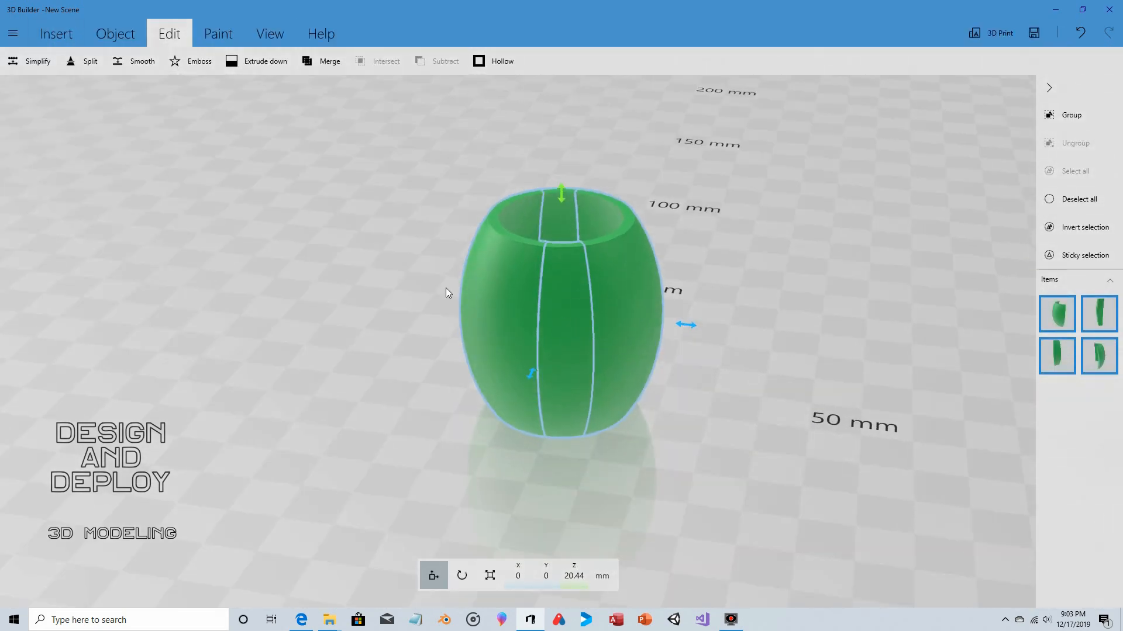
mouse_move(446, 288)
left_mouse_down()
mouse_move(541, 430)
mouse_move(685, 395)
mouse_move(683, 290)
mouse_move(657, 255)
mouse_move(628, 286)
mouse_move(507, 302)
mouse_move(433, 271)
mouse_move(441, 279)
left_mouse_up()
left_click(63, 61)
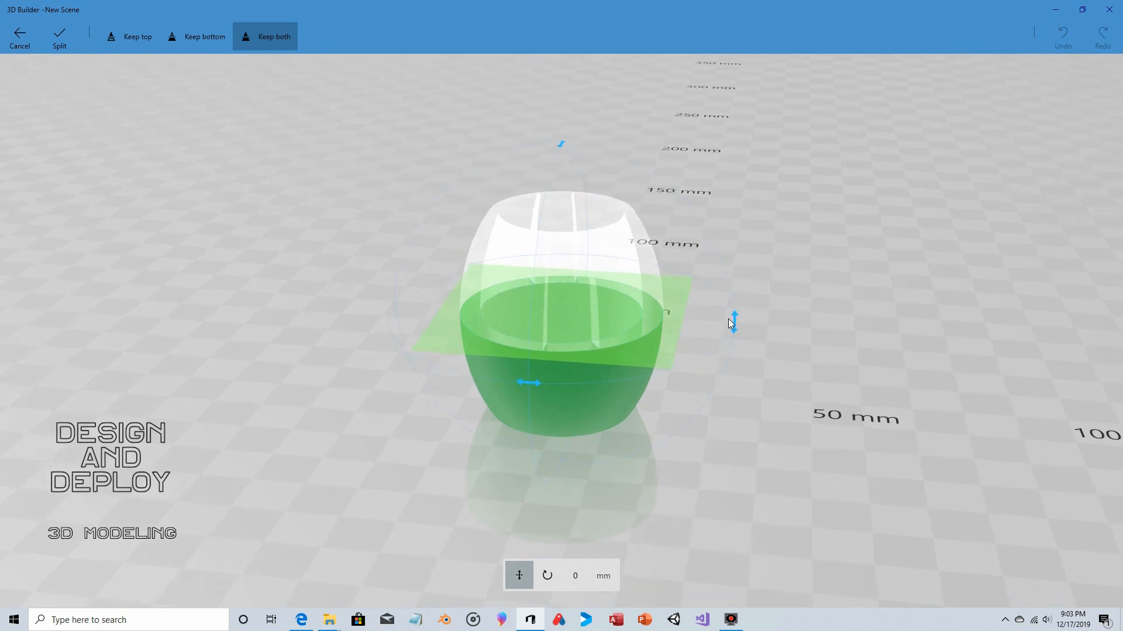
left_click_drag(730, 321, 580, 416)
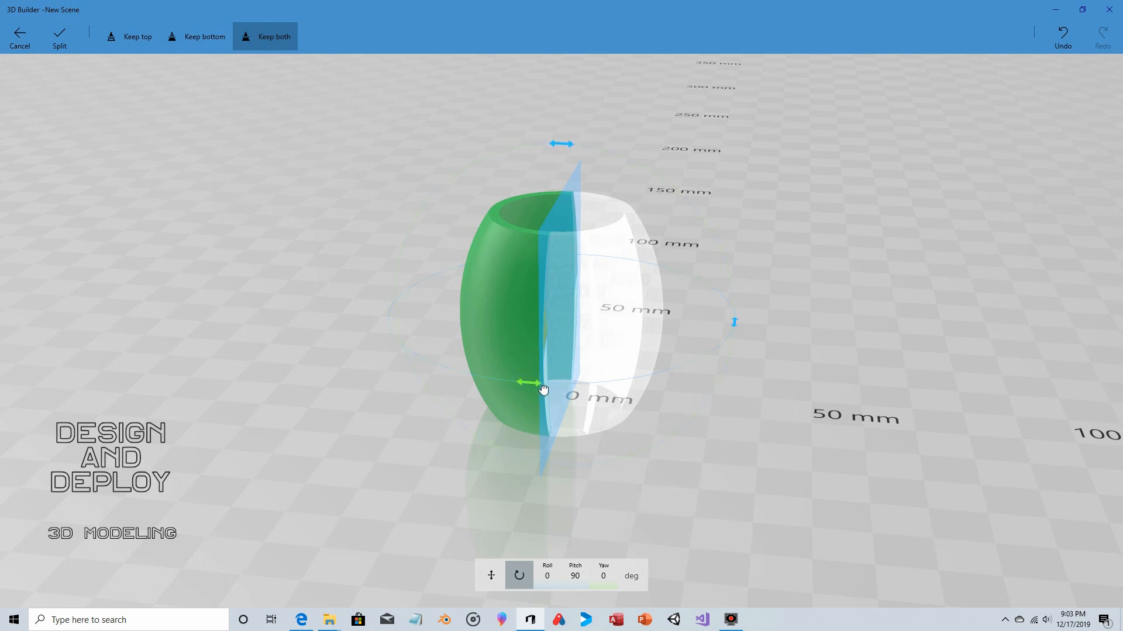
left_click_drag(543, 390, 635, 392)
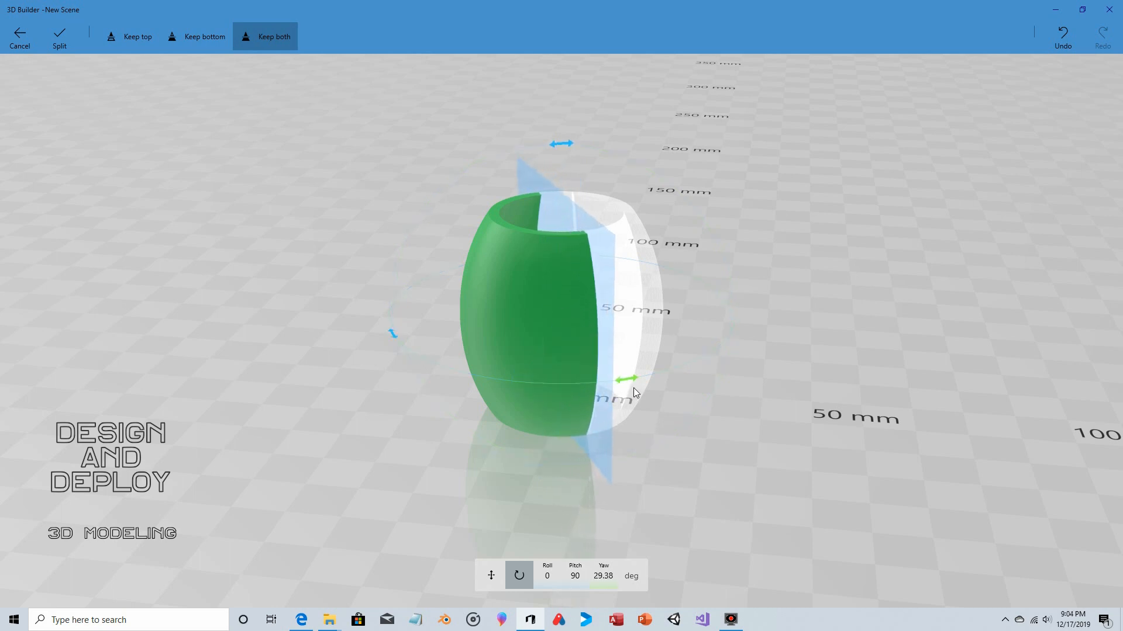
left_click(602, 574)
type("60")
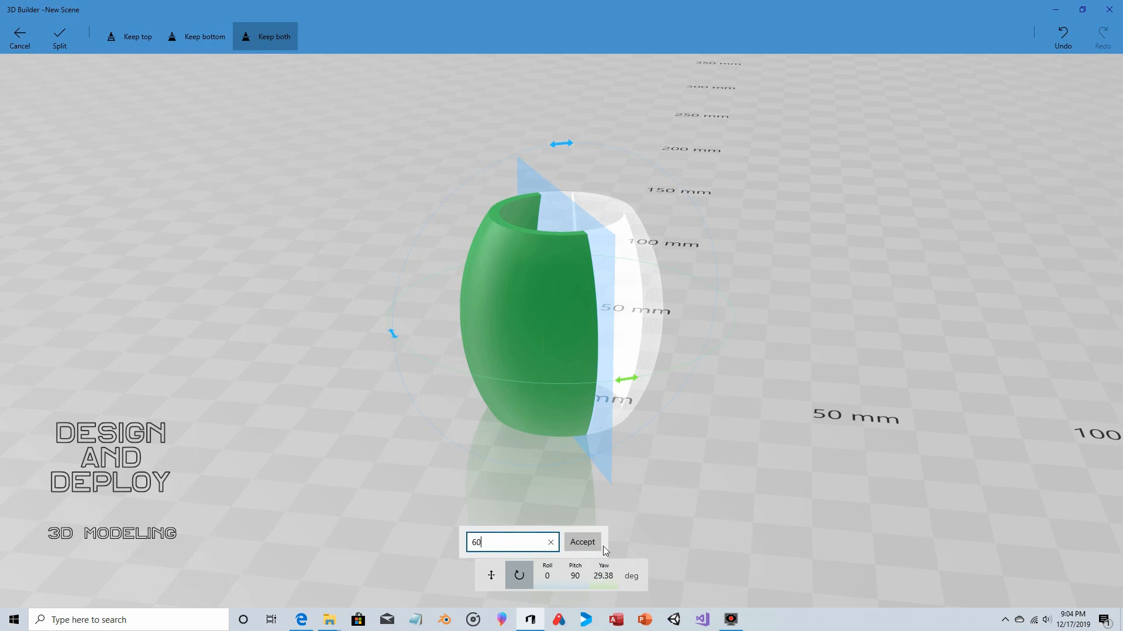
left_click(593, 545)
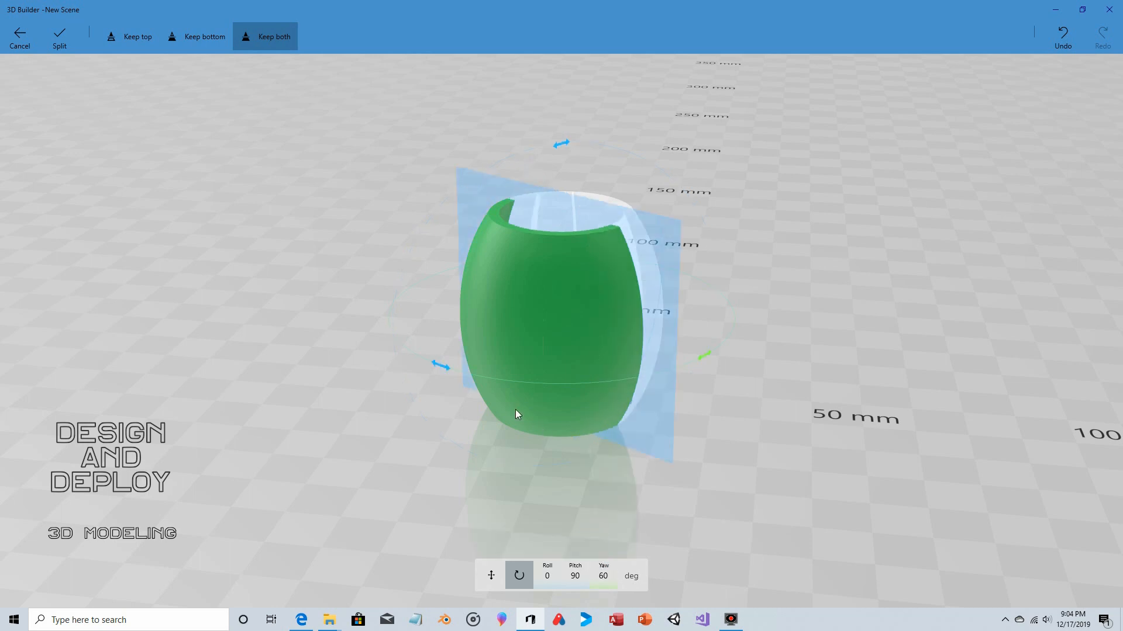
left_click(61, 36)
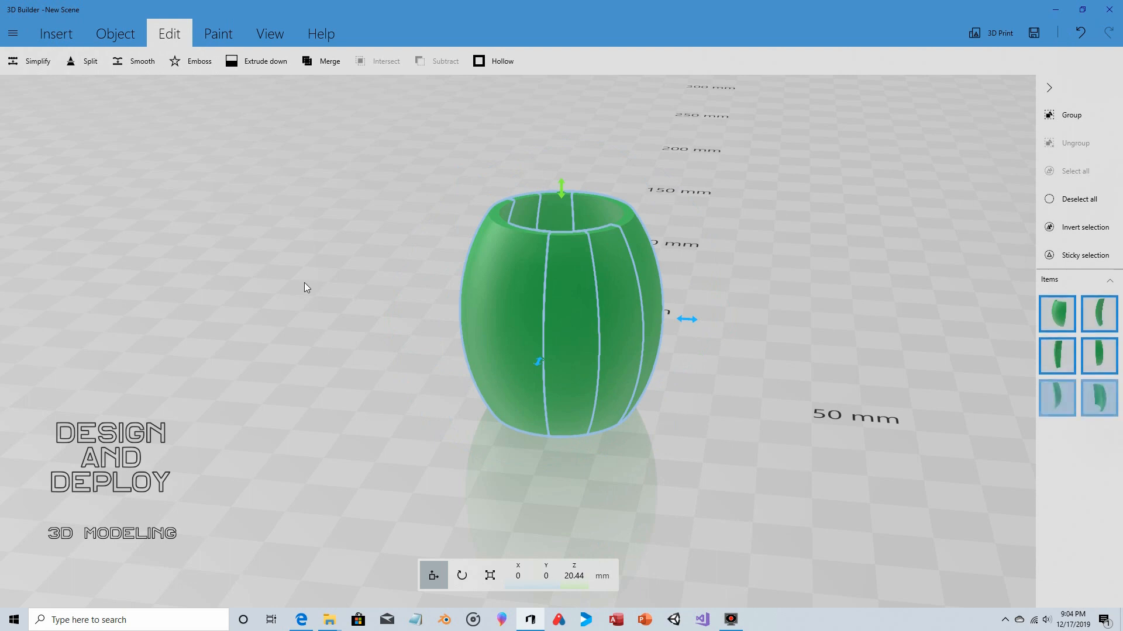
- Split the barrel pieces with a vertical cutting plane at -90° pitch and an entered yaw of -90°, keeping both sides
left_click(96, 70)
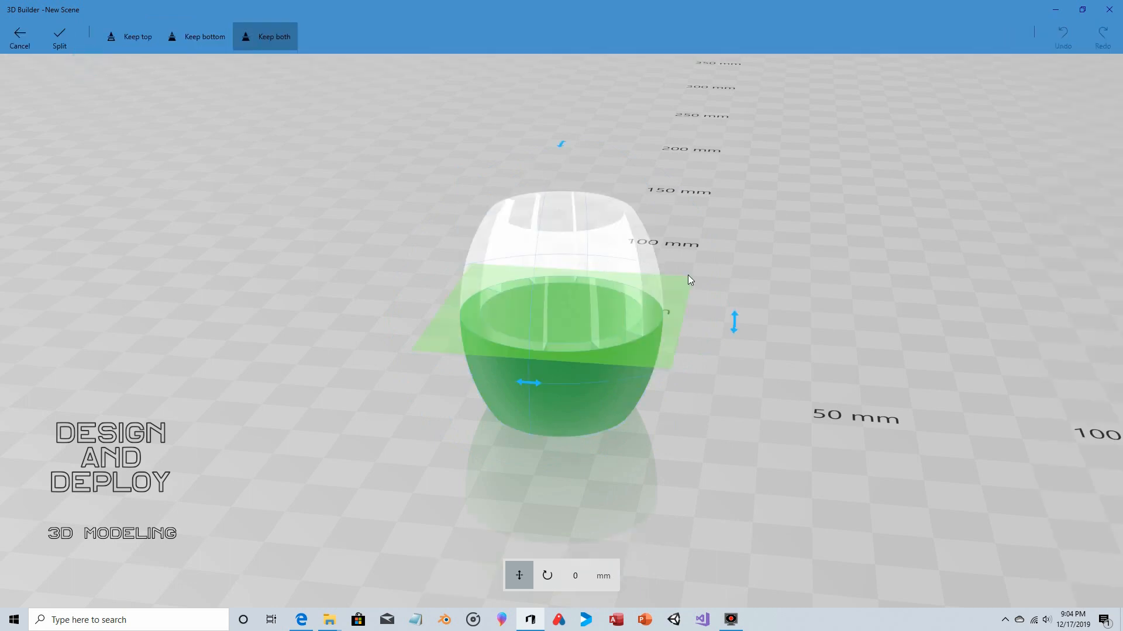
left_click_drag(737, 327, 580, 171)
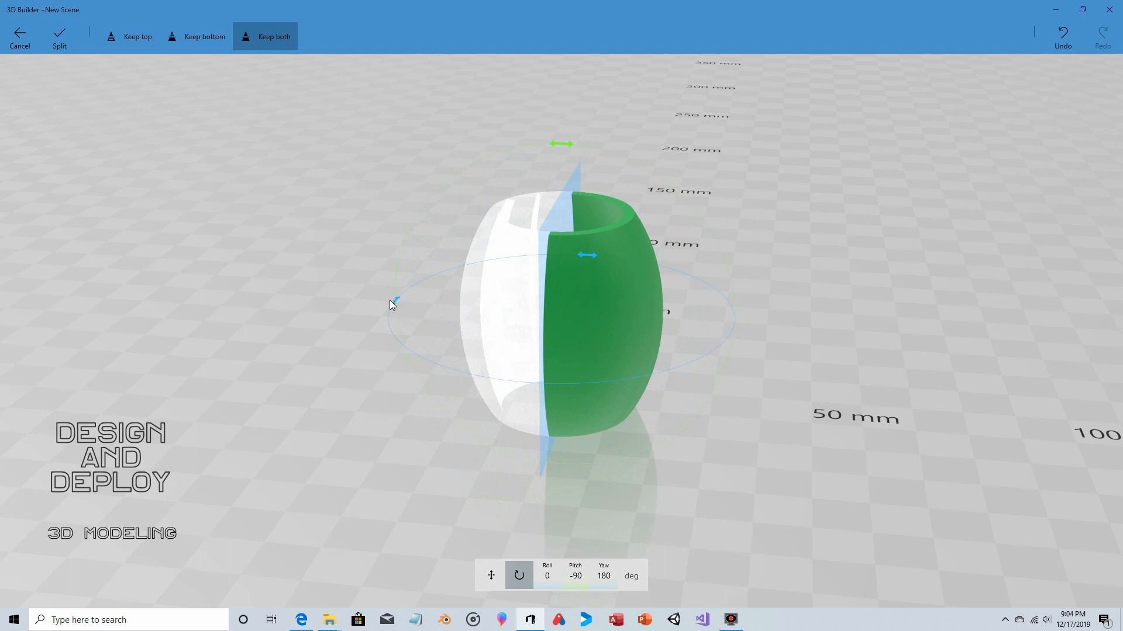
left_click_drag(394, 304, 414, 341)
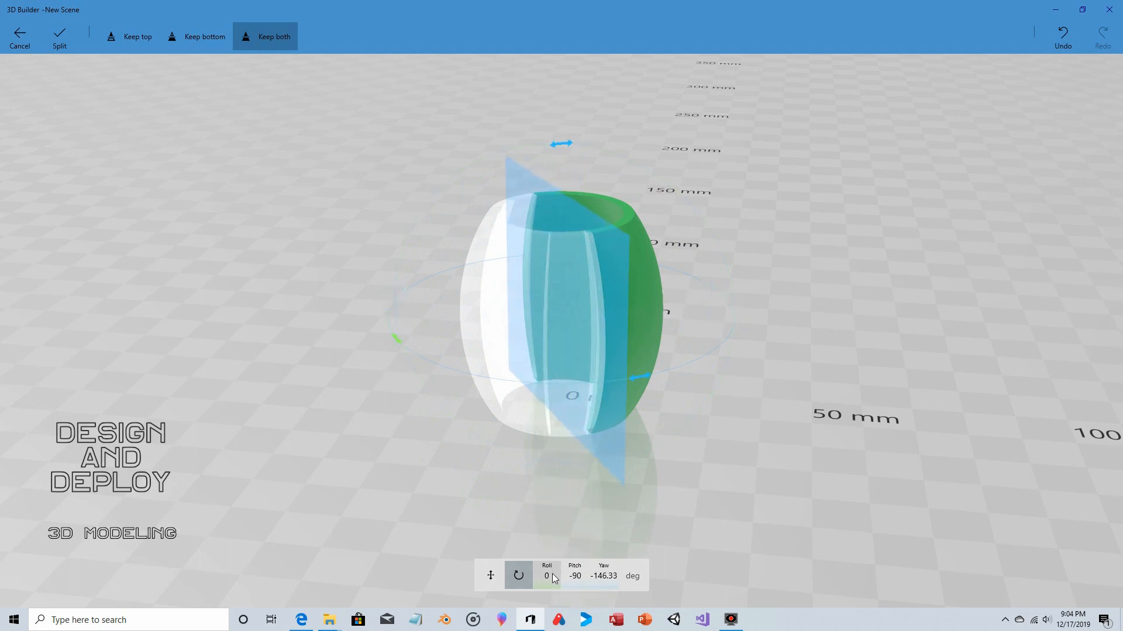
left_click(606, 587)
left_click(606, 581)
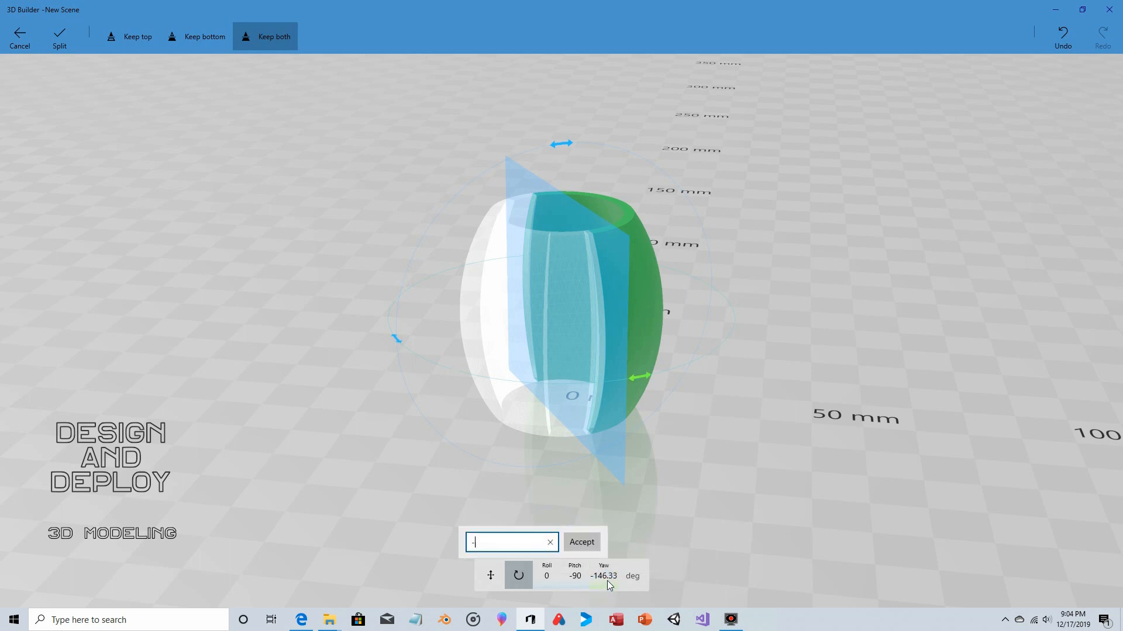
type("-90")
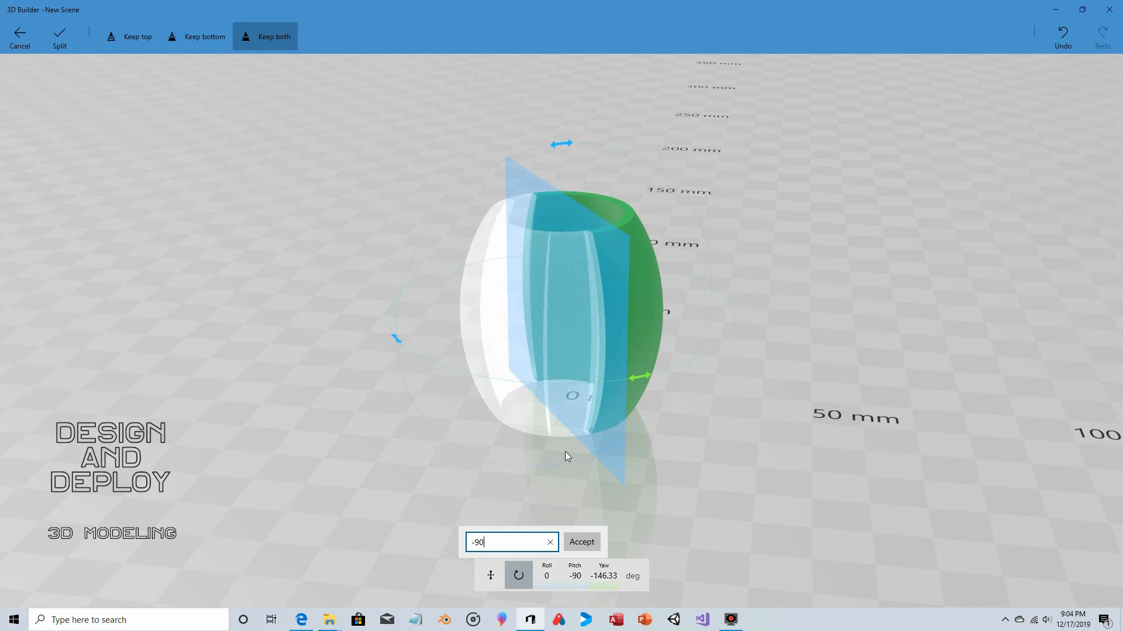
left_click(586, 542)
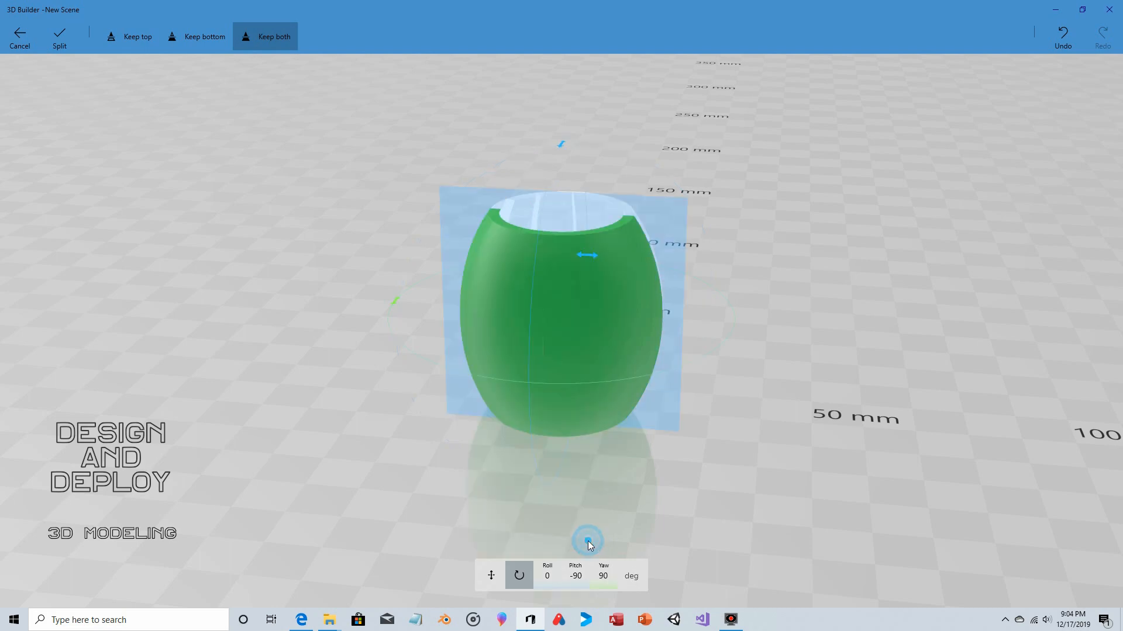
left_click(65, 39)
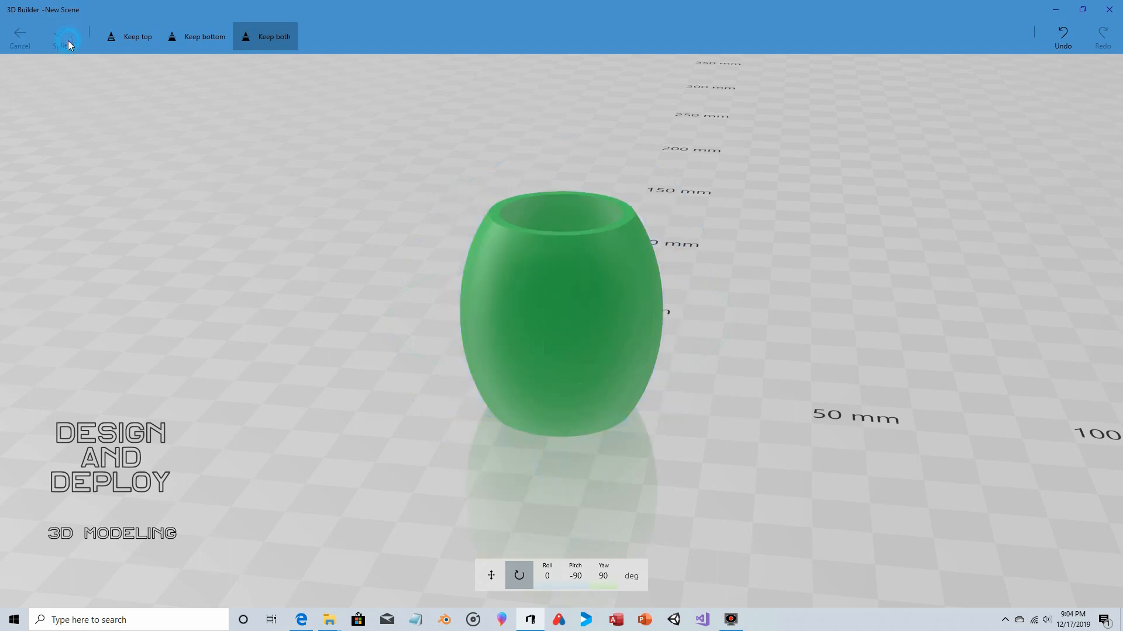
- Split the barrel pieces with a vertical cutting plane at -90° pitch and an entered yaw of -60°, keeping both sides
left_click_drag(694, 205, 739, 209)
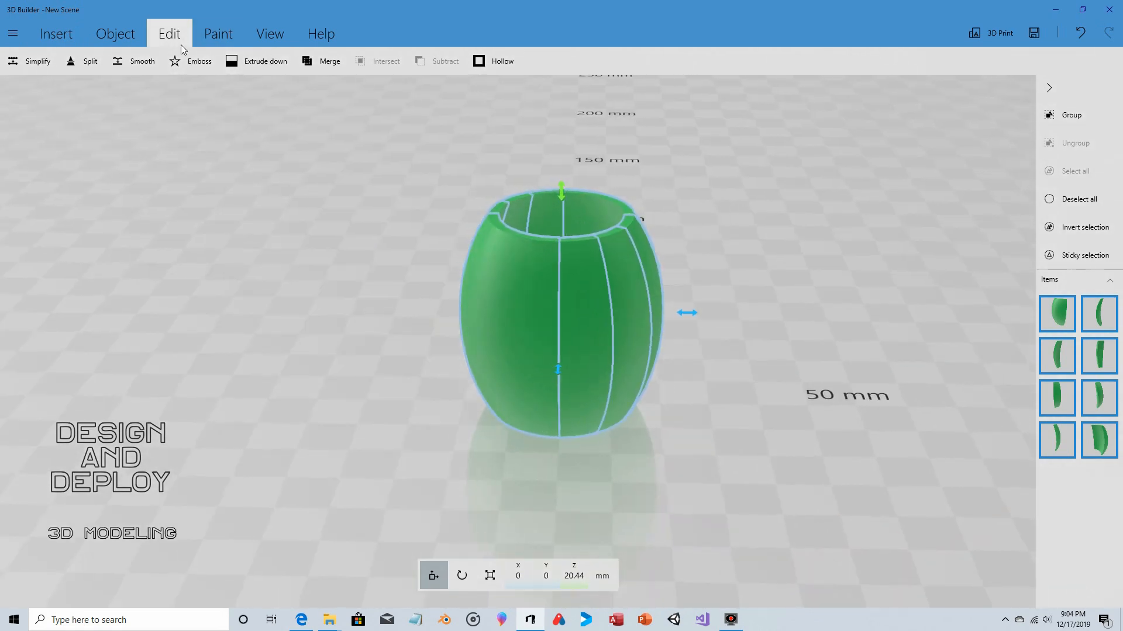
left_click(87, 62)
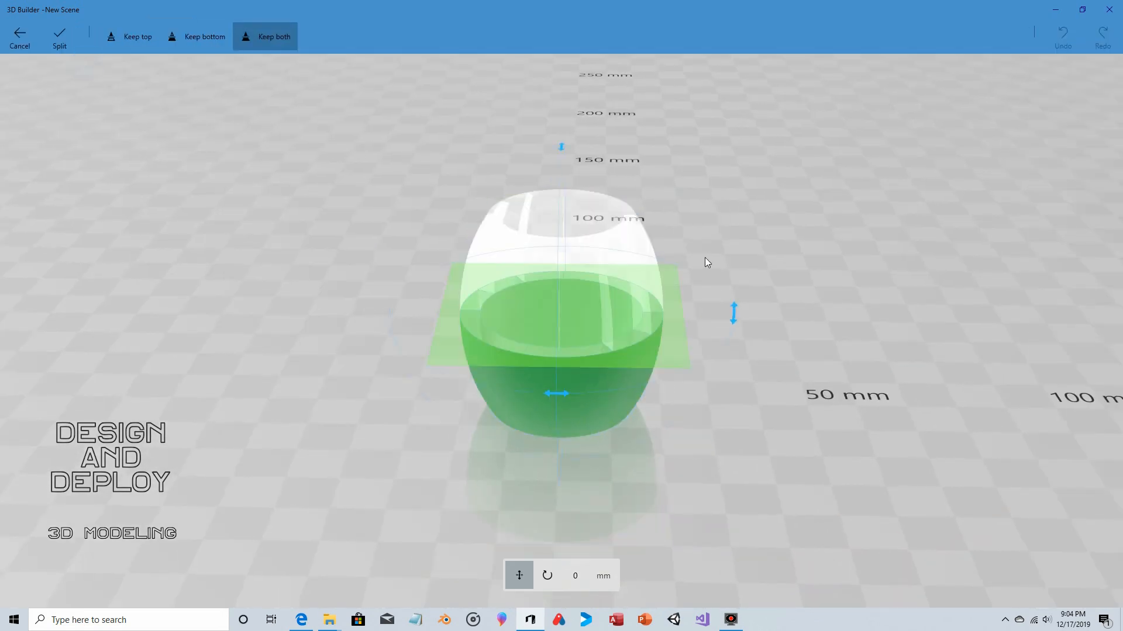
left_click_drag(735, 314, 577, 201)
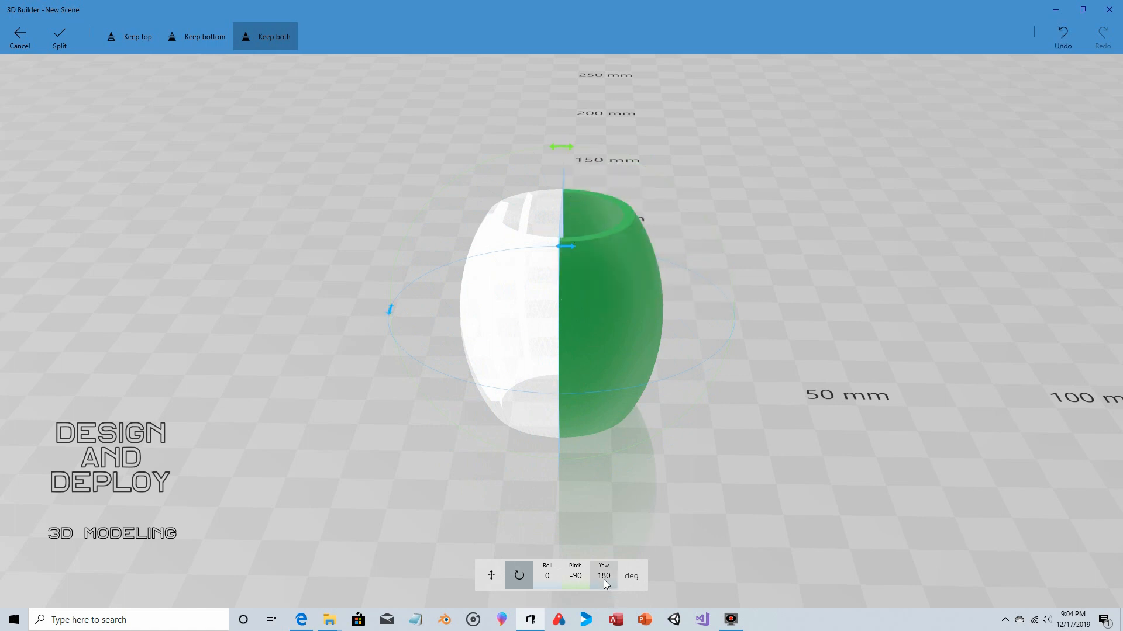
left_click_drag(384, 309, 392, 307)
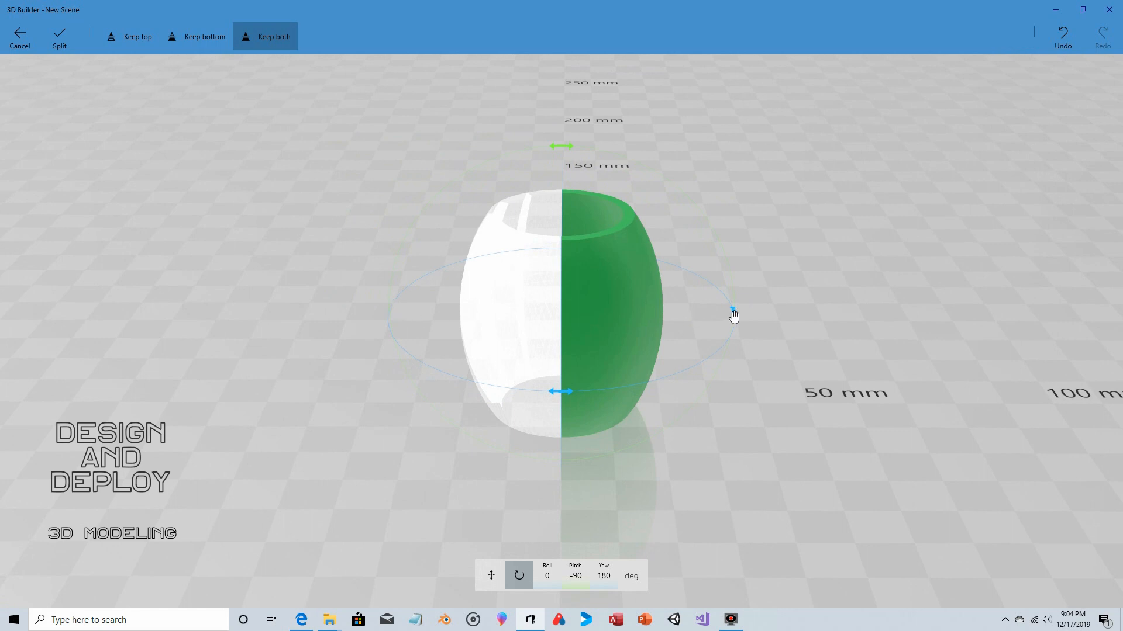
left_click_drag(733, 312, 642, 225)
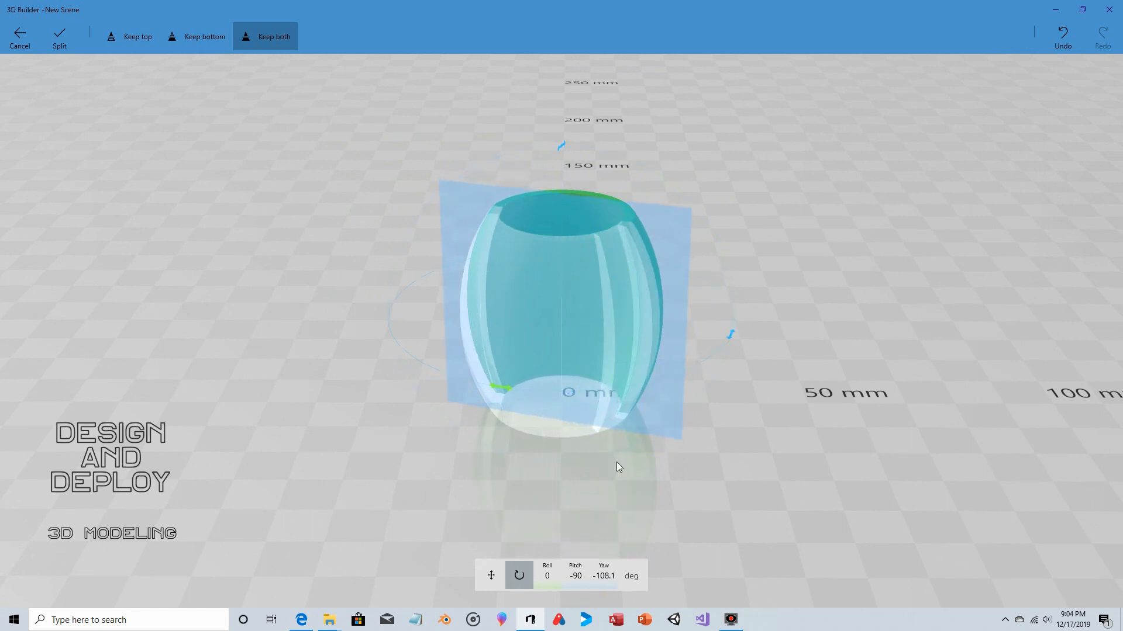
left_click(605, 578)
type("-60")
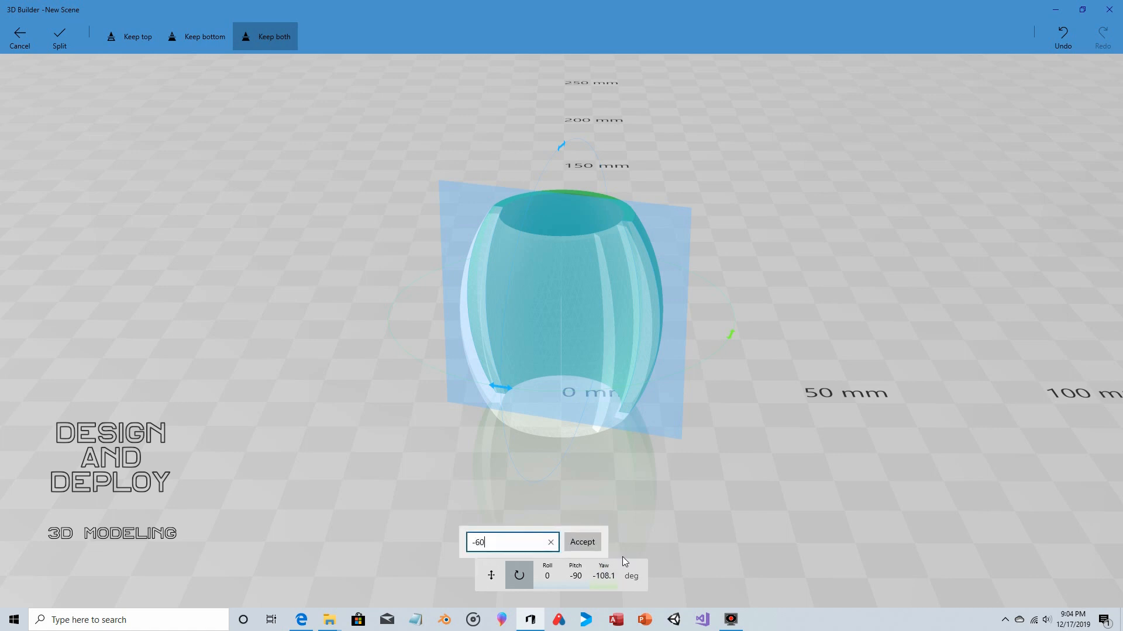
left_click(583, 542)
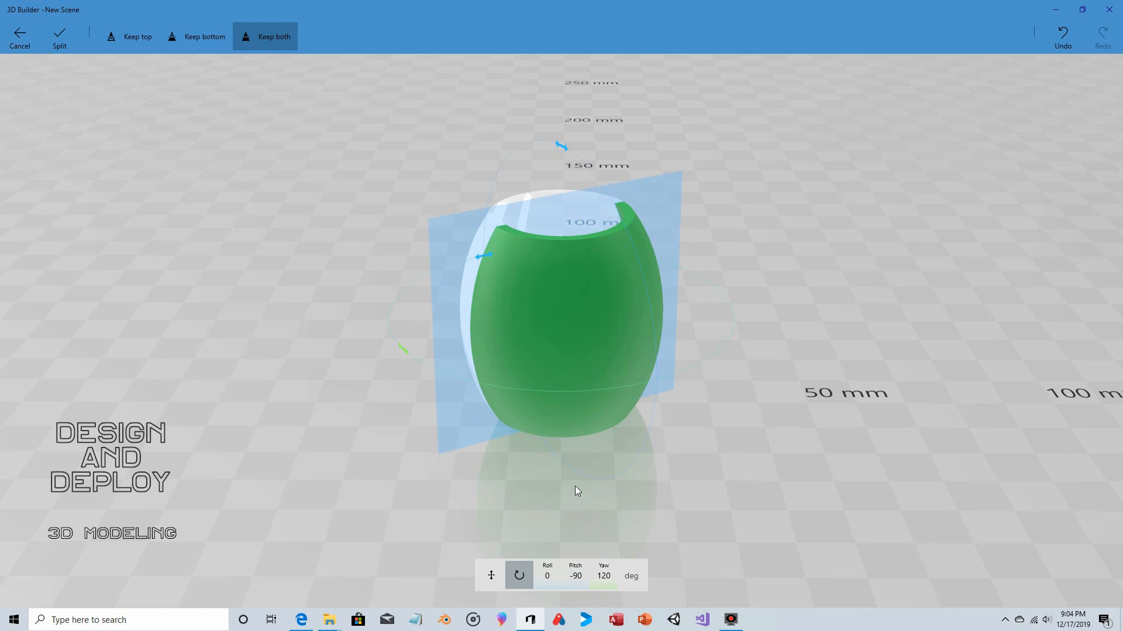
left_click(60, 41)
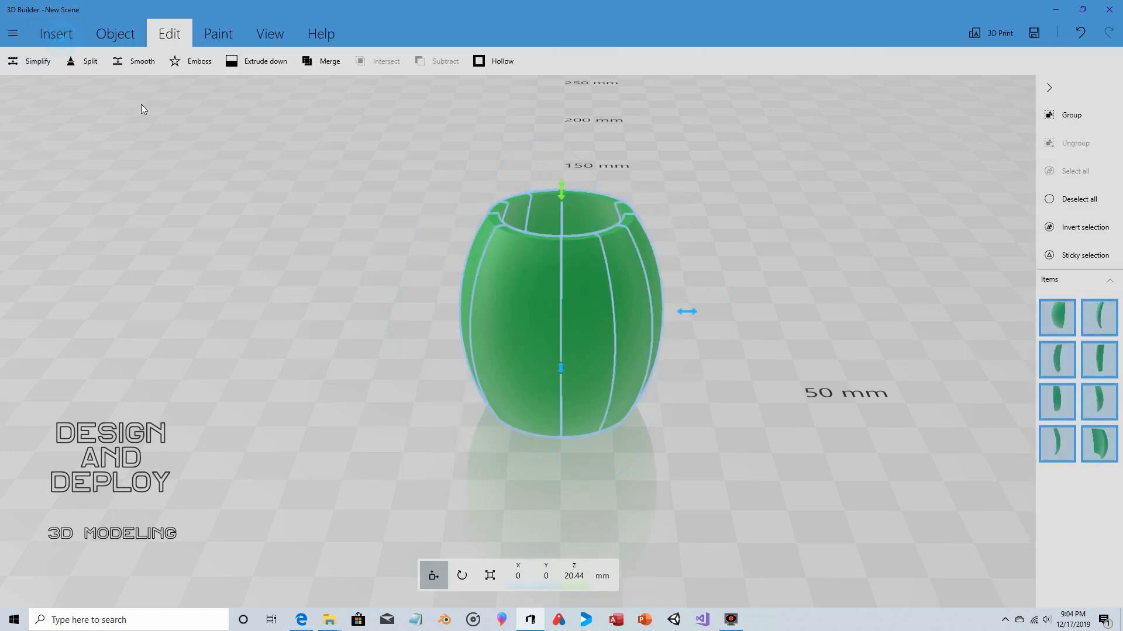
- Split the barrel pieces with a vertical cutting plane at -90° pitch and an entered yaw of -30°, keeping both sides
left_click(83, 61)
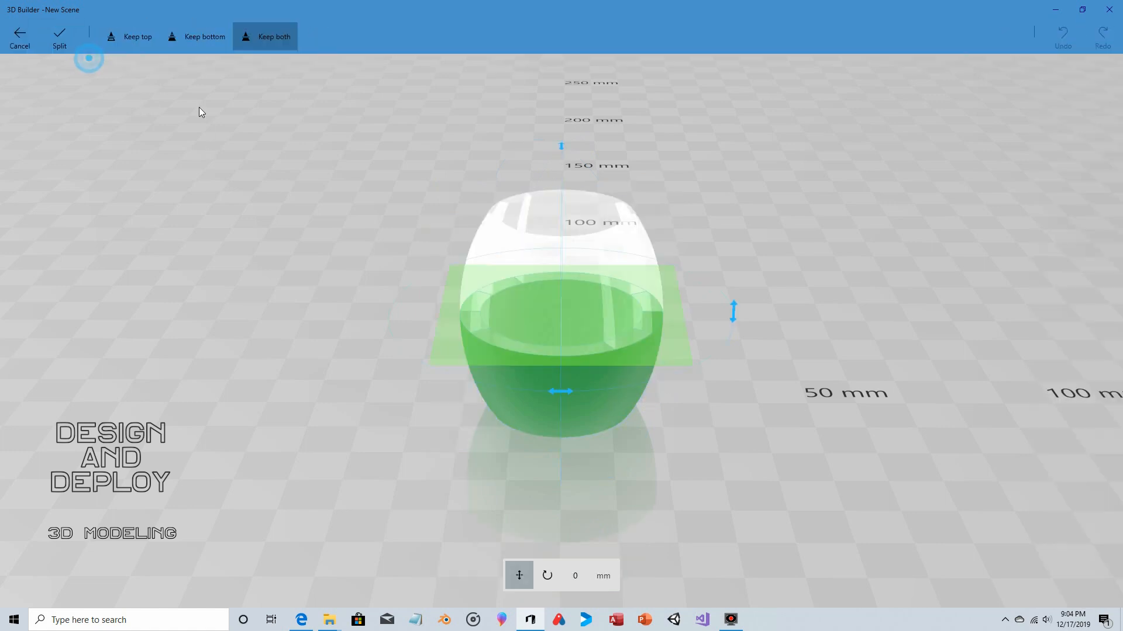
left_click_drag(735, 315, 570, 192)
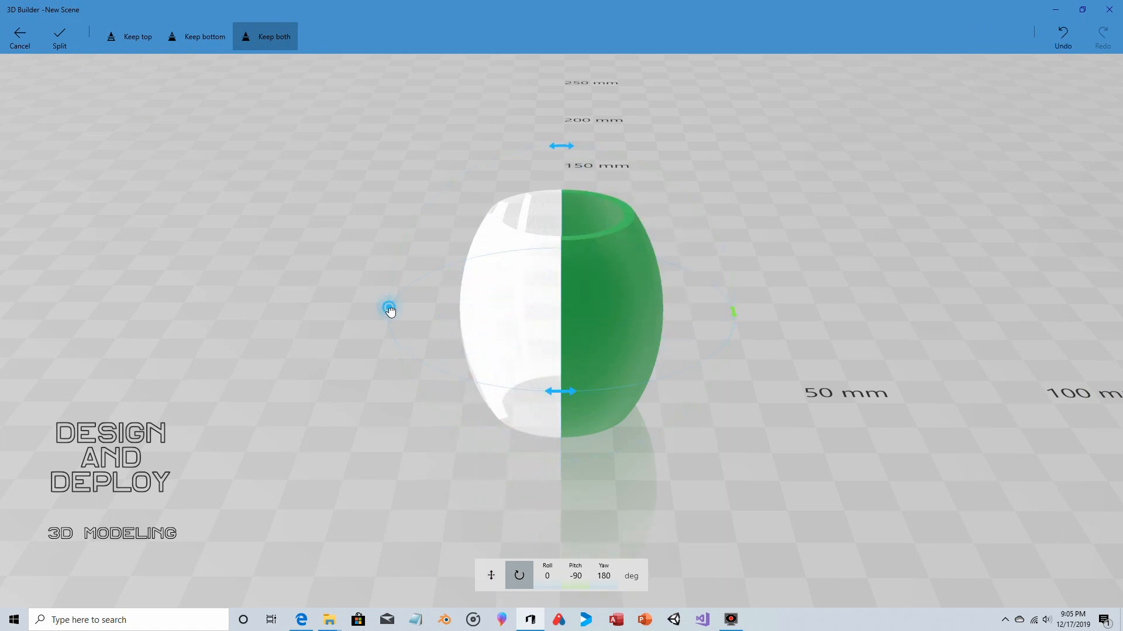
left_click_drag(389, 308, 614, 403)
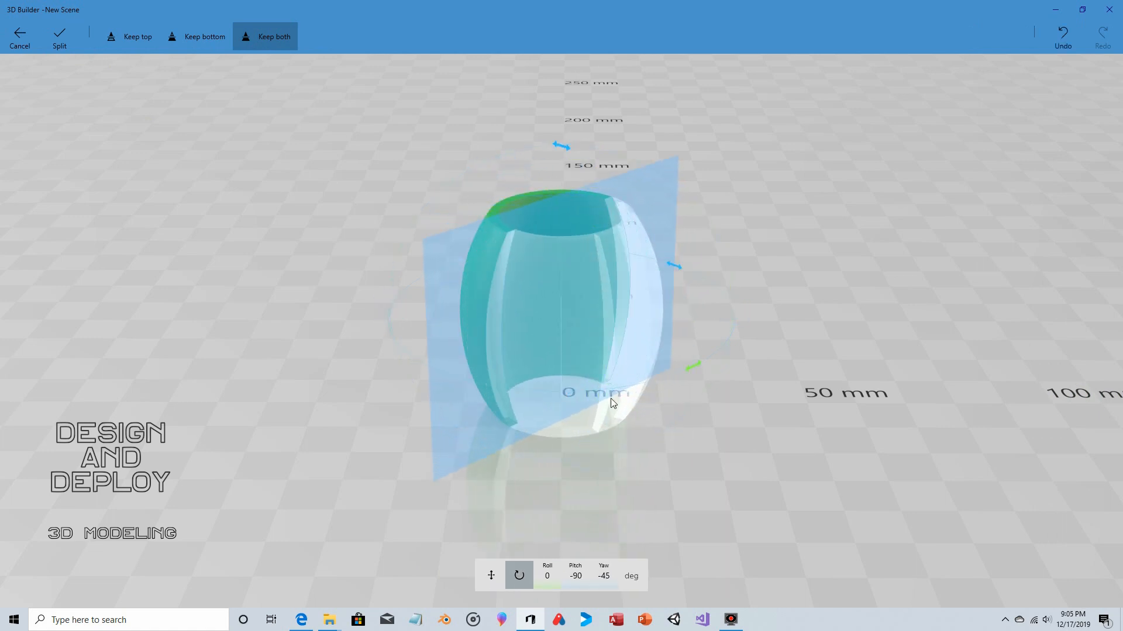
left_click(604, 576)
type("-30")
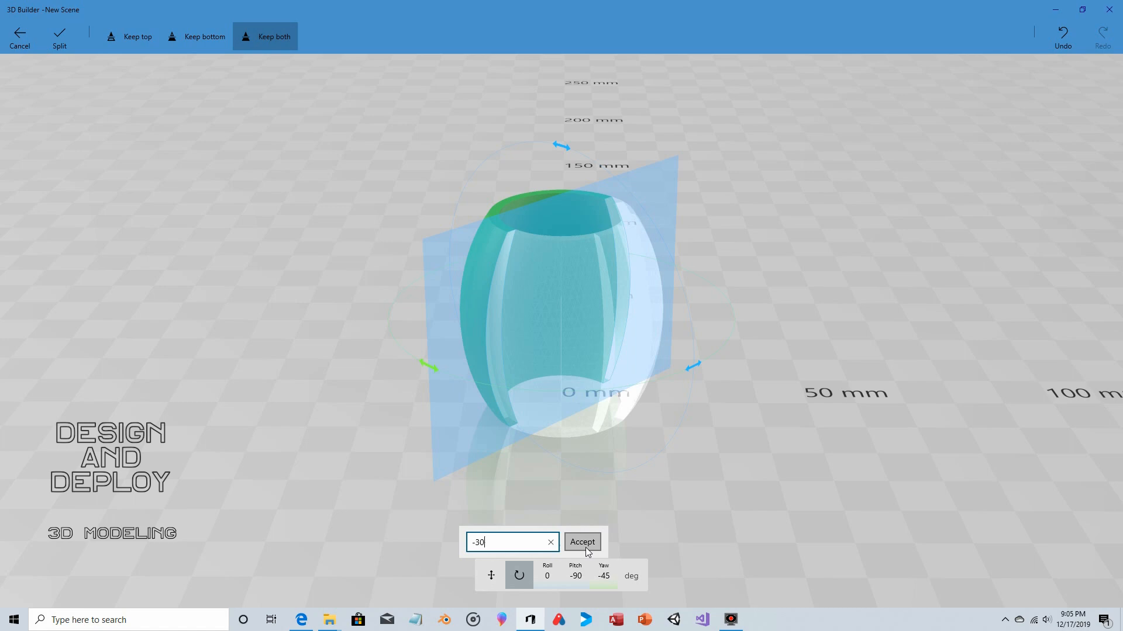
left_click(584, 544)
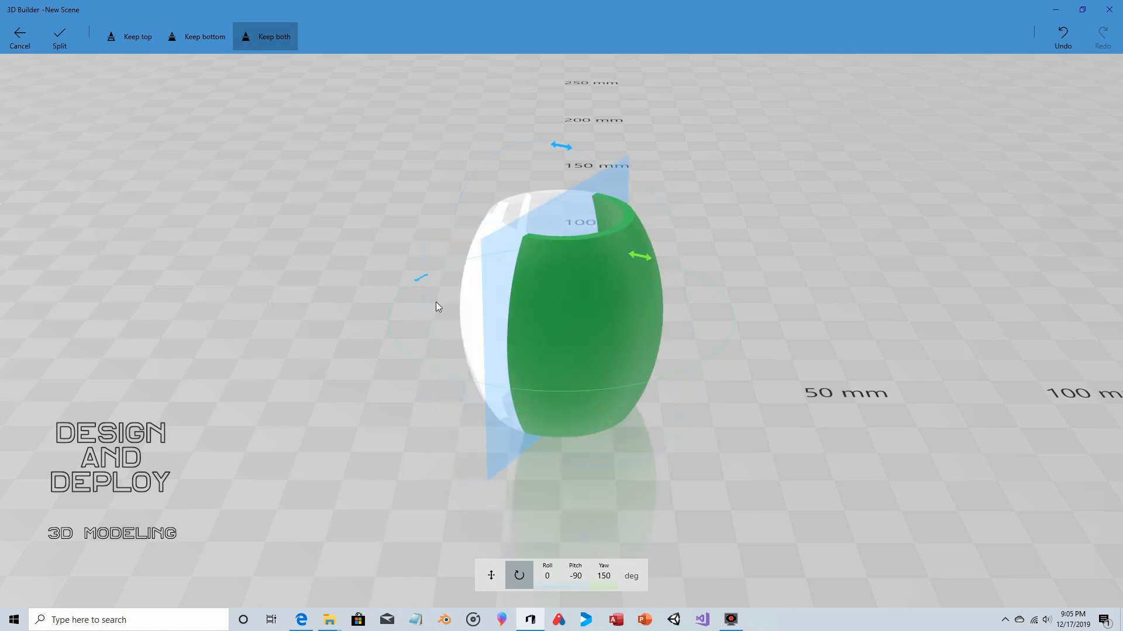
left_click(75, 41)
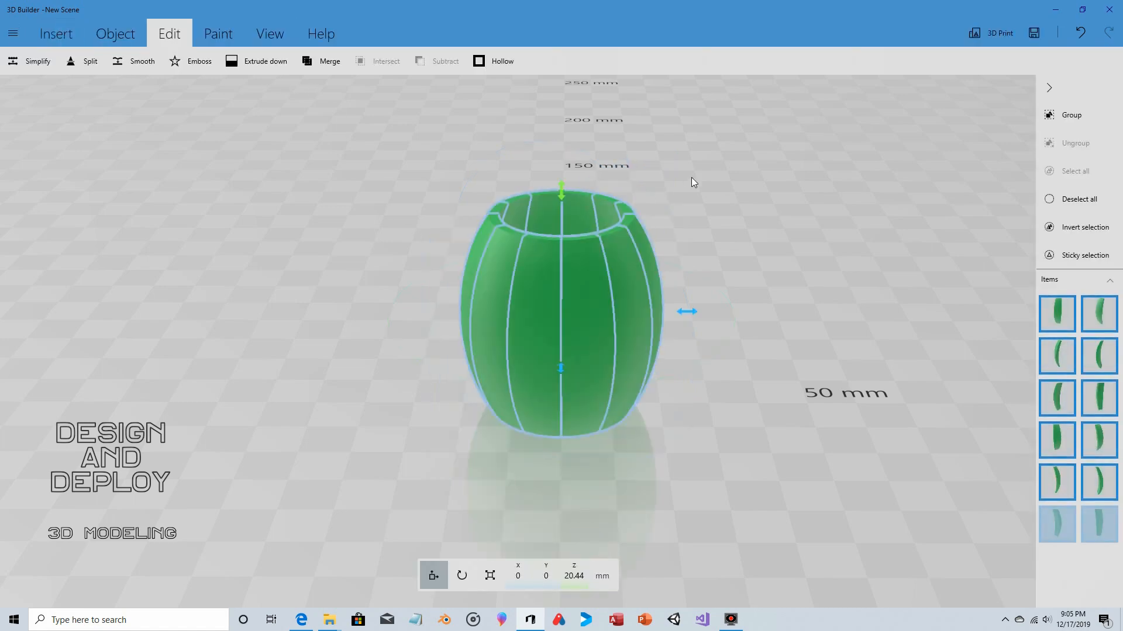
- Deselect all staves, then shift only the back-right stave outward from the barrel along X and to Y 12.67 mm
left_click_drag(691, 177, 737, 280)
scroll(679, 303, "up", 4)
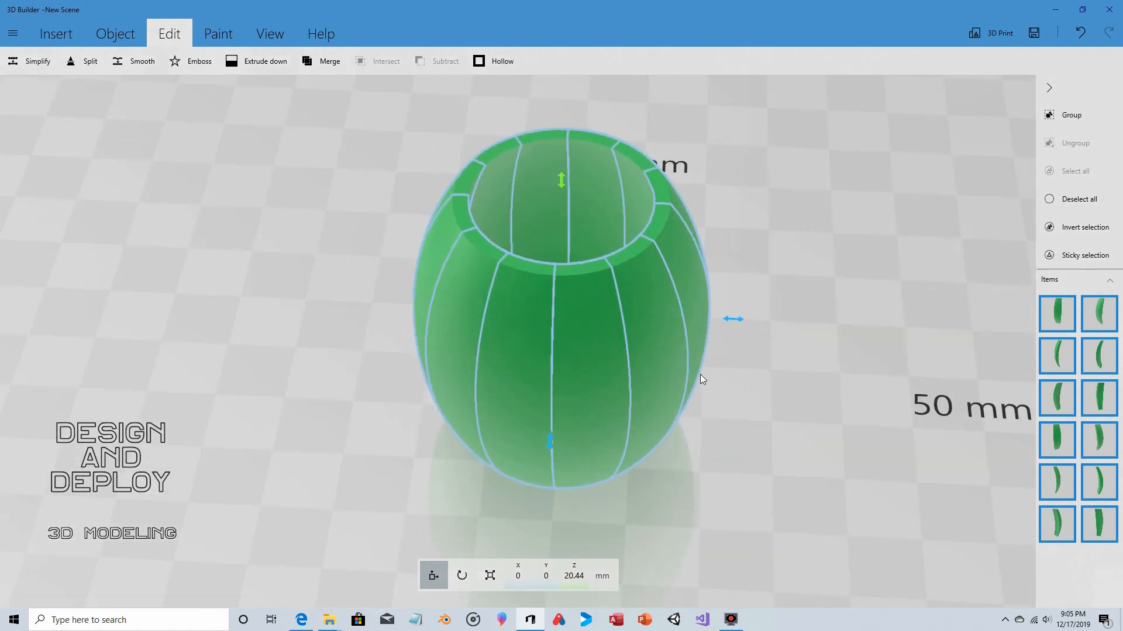
left_click_drag(701, 379, 784, 321)
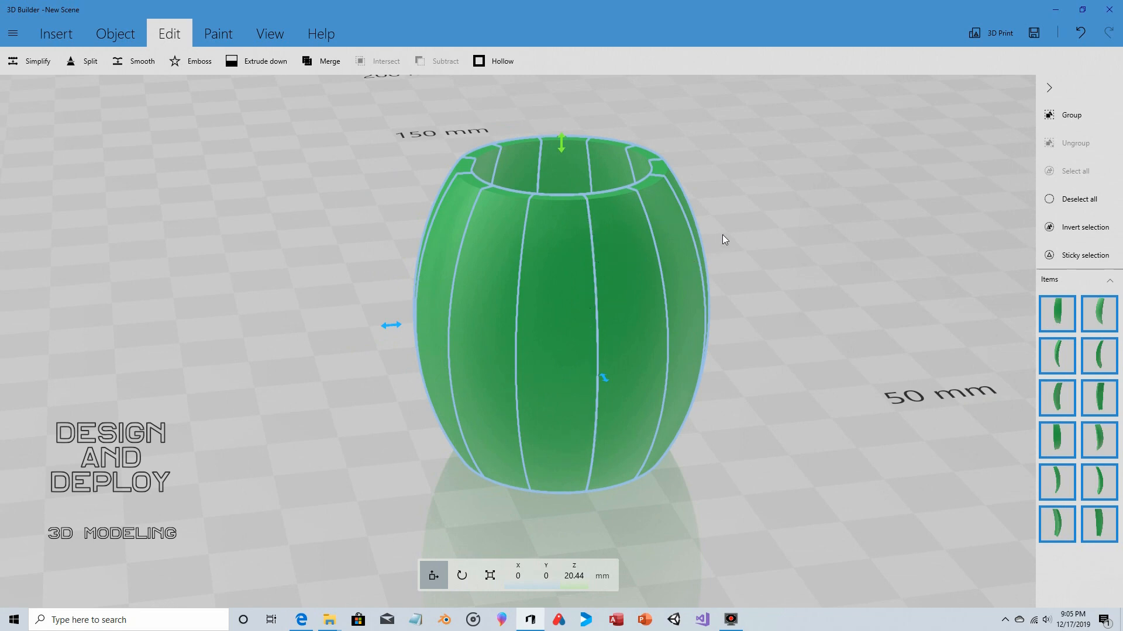
left_click_drag(722, 234, 637, 385)
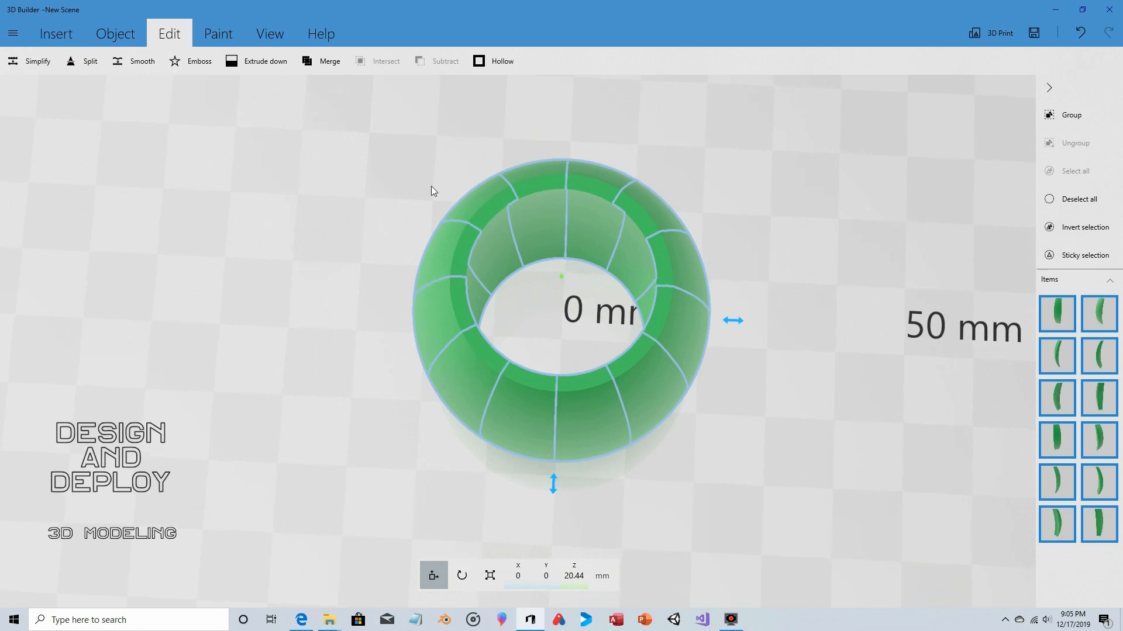
left_click(1076, 198)
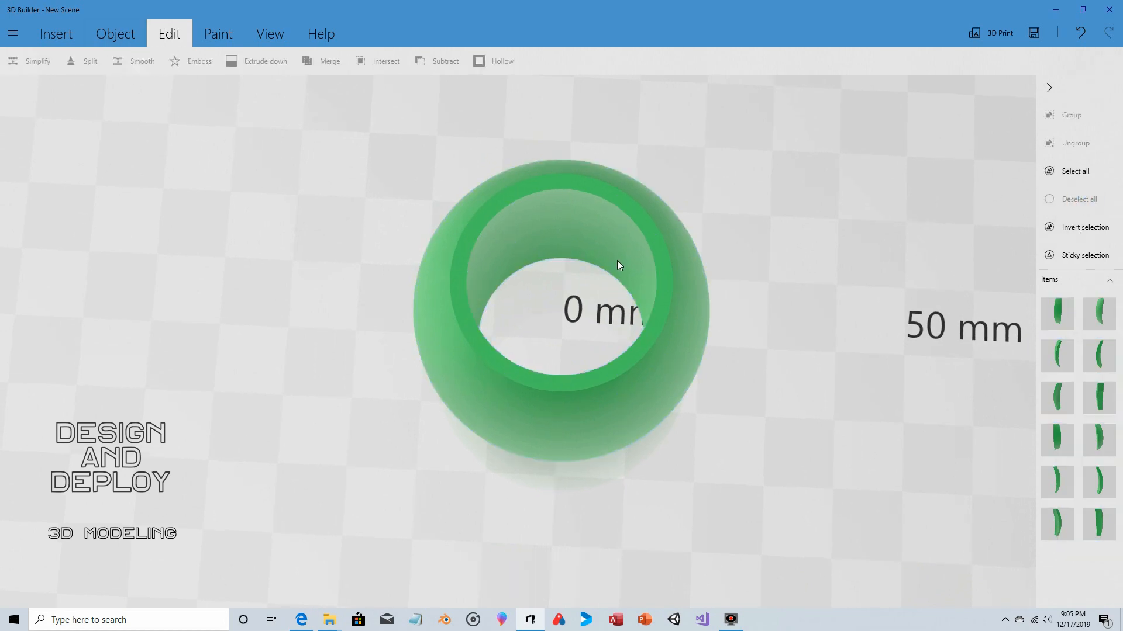
left_click(654, 218)
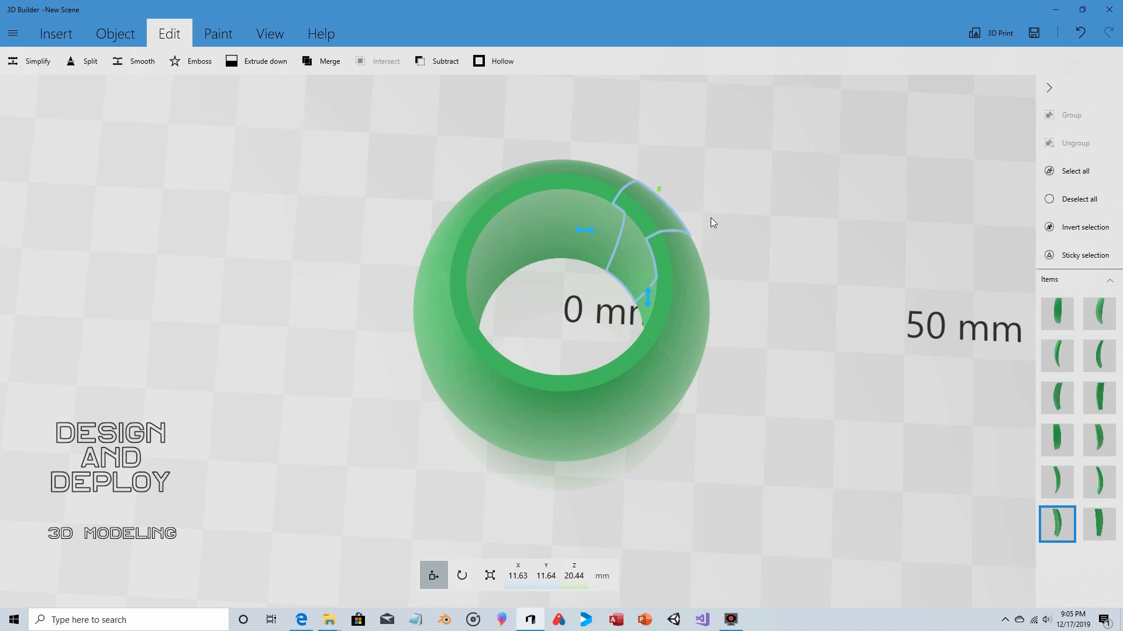
left_click_drag(713, 219, 716, 256)
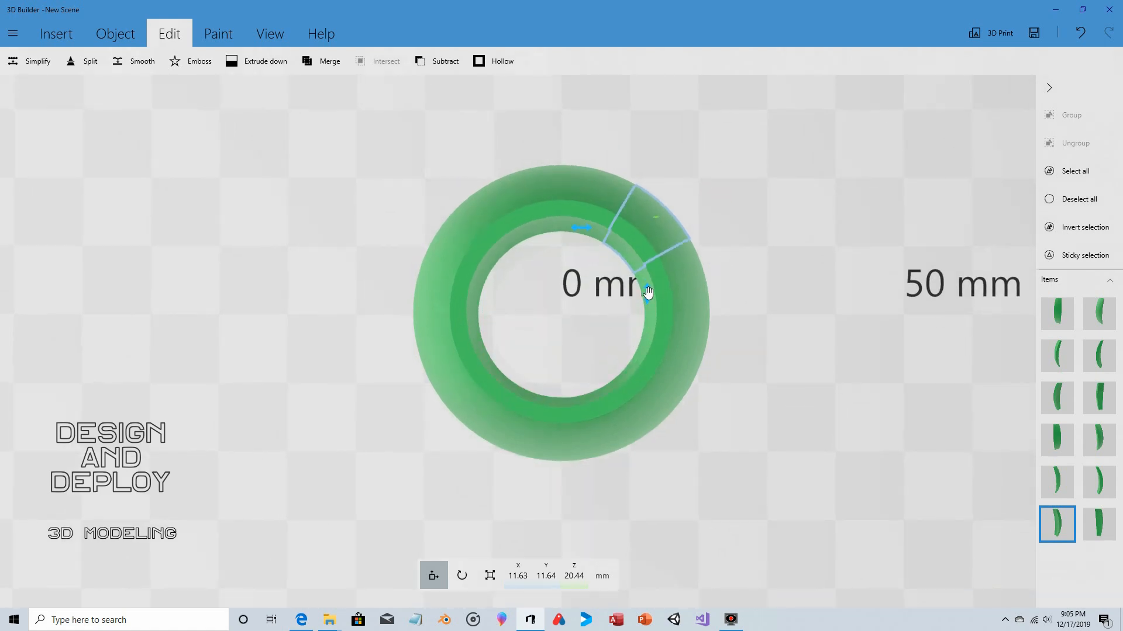
left_click_drag(649, 293, 649, 283)
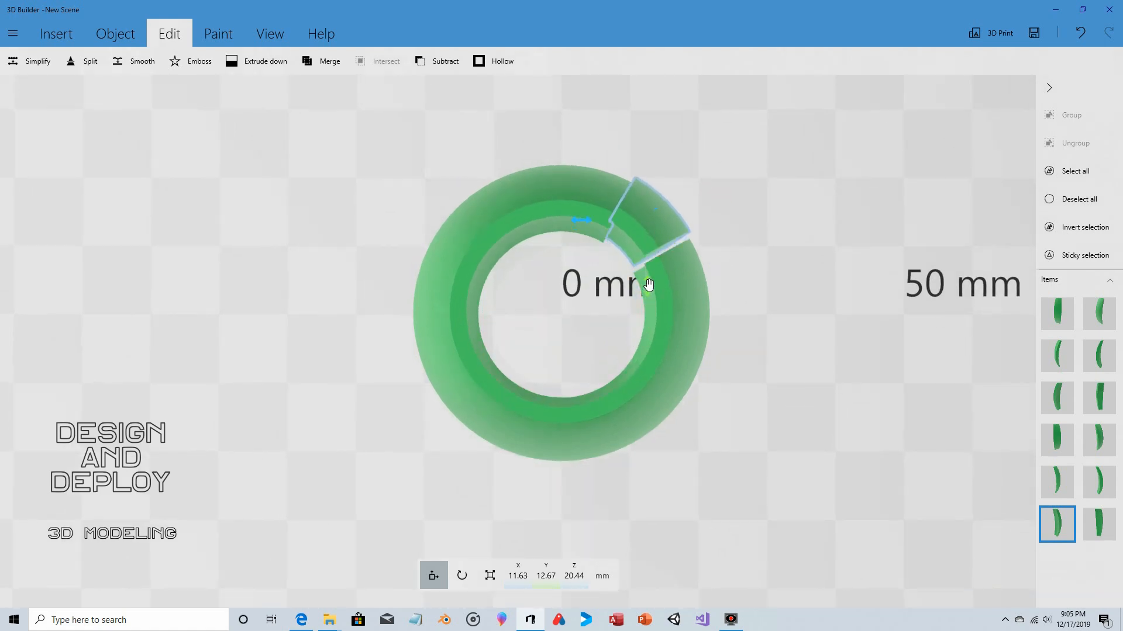
left_click_drag(585, 227, 605, 257)
- Move the two rear centre staves outward along Y, placing the left one at X -5.33 mm, Y 16.47 mm
left_click(588, 197)
left_click(531, 227)
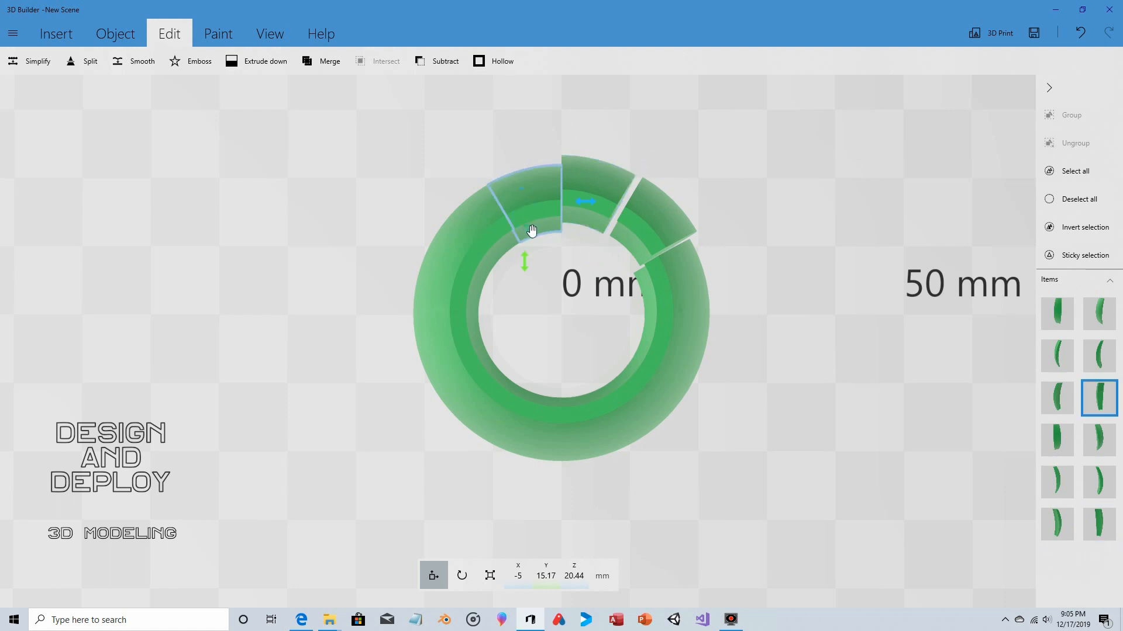
left_click_drag(533, 262, 528, 253)
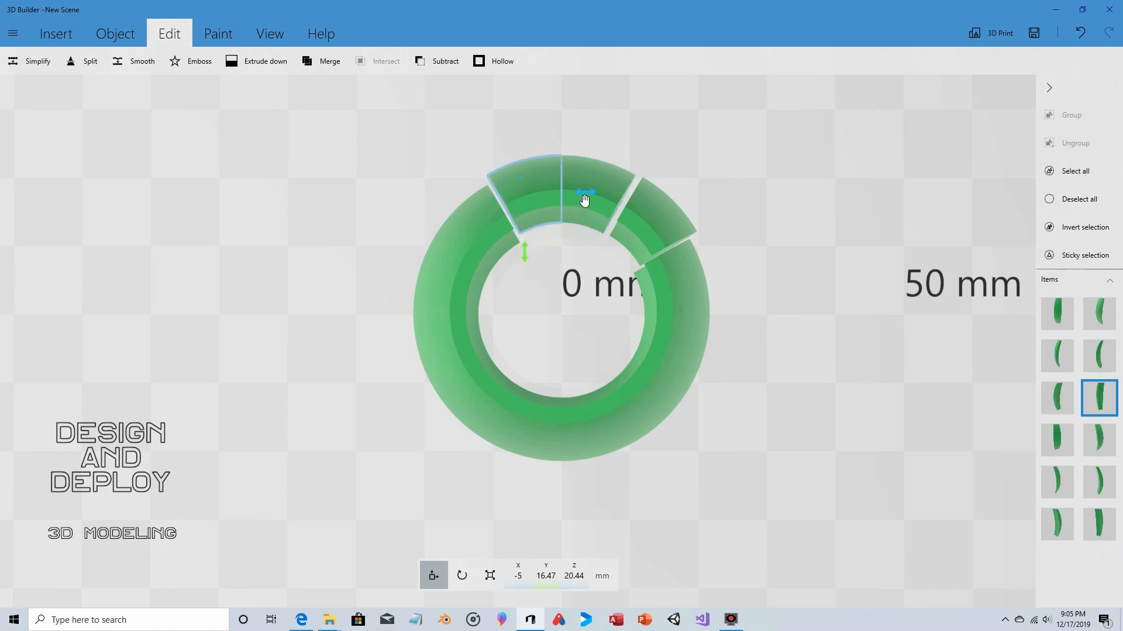
left_click_drag(584, 200, 580, 200)
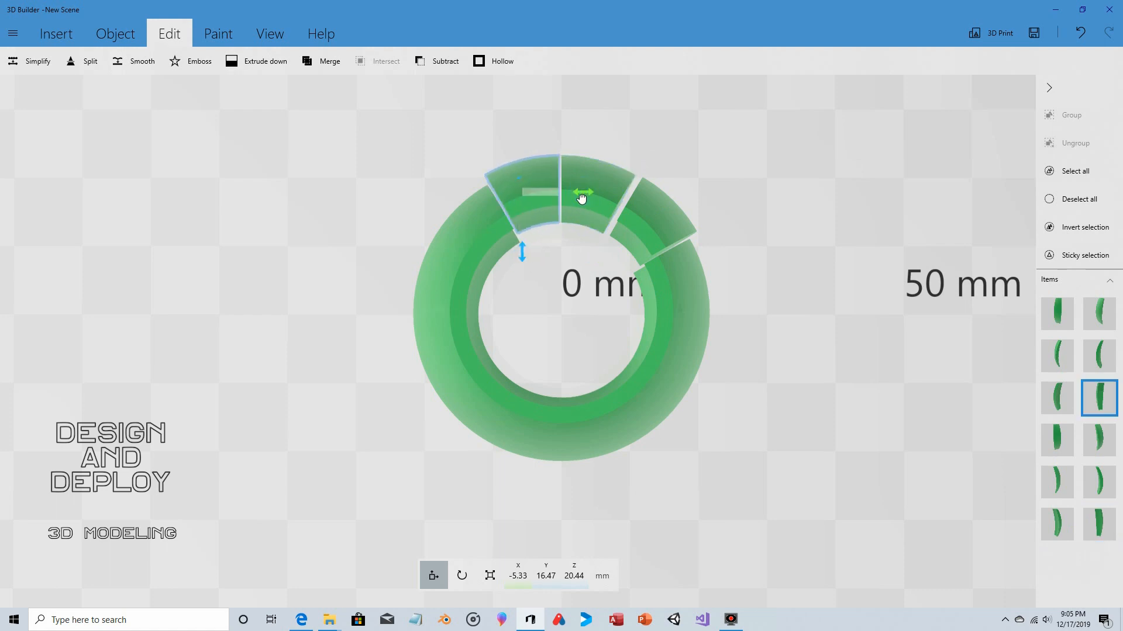
- Move the back-left stave outward to X -12.56 mm and Y 12.67 mm
left_click(478, 246)
left_click_drag(480, 295, 479, 287)
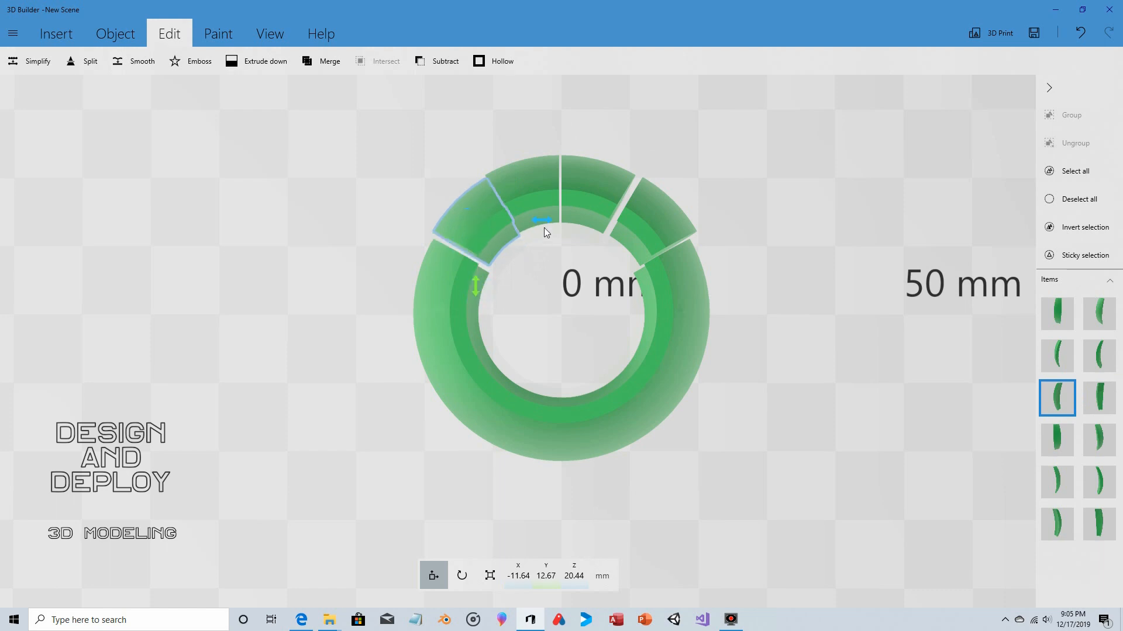
left_click_drag(537, 229, 529, 231)
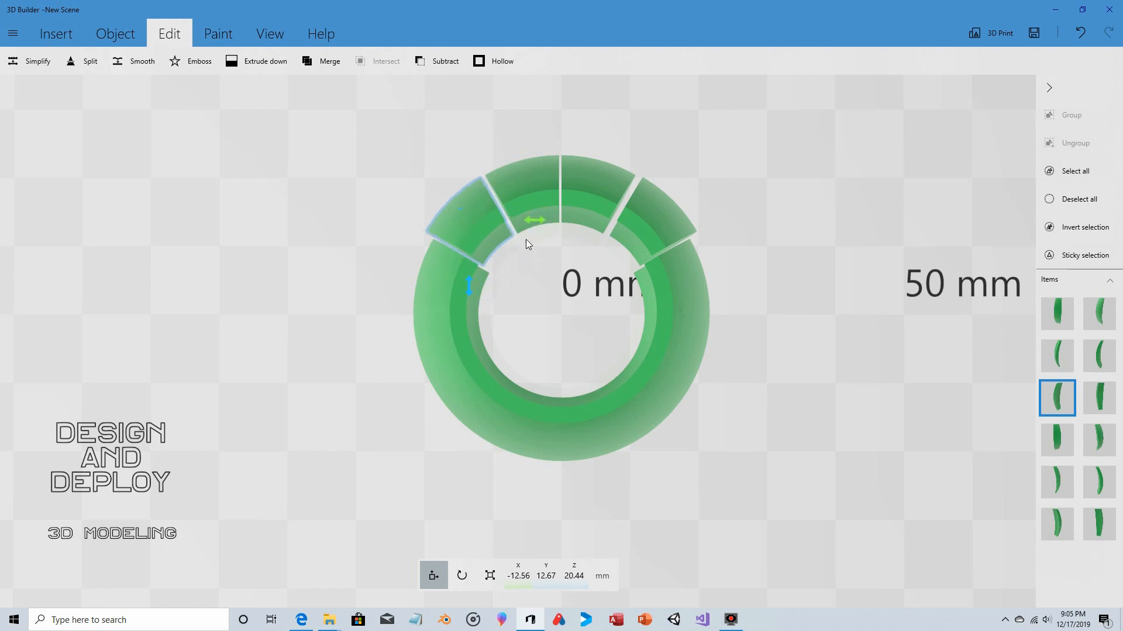
- Move the rear stave on the barrel's left side outward along X and both right-side staves to X 16.47 mm
left_click(439, 275)
left_click_drag(532, 306, 617, 270)
left_click(664, 290)
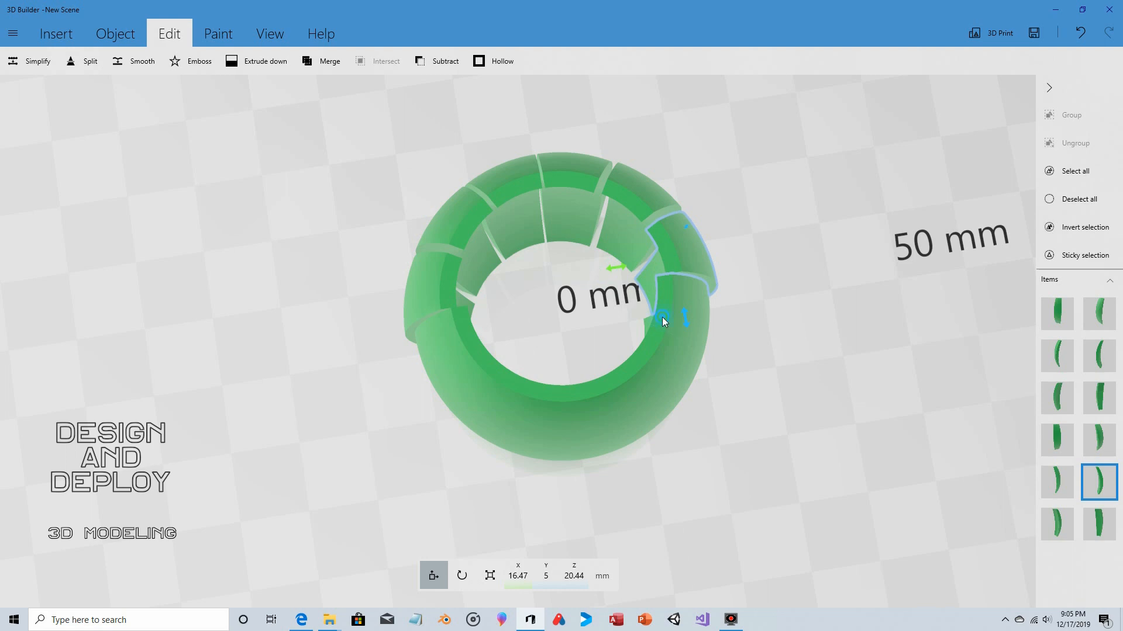
left_click(653, 346)
left_click_drag(618, 341, 627, 339)
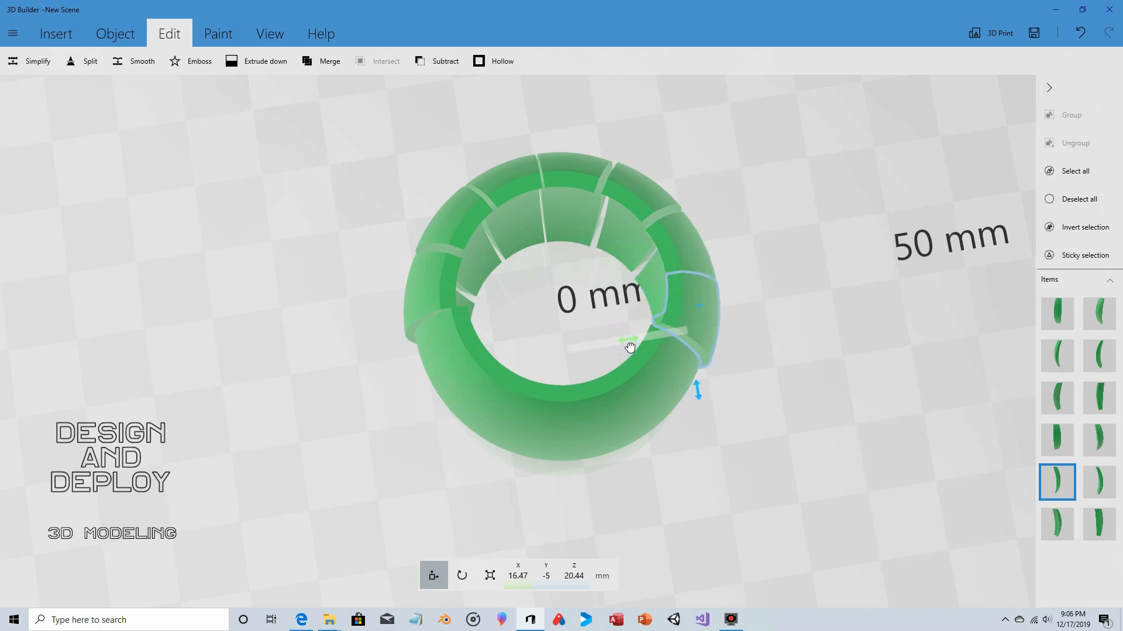
- Move the front-right stave outward to X 12.59 mm and Y -12.84 mm
left_click(675, 383)
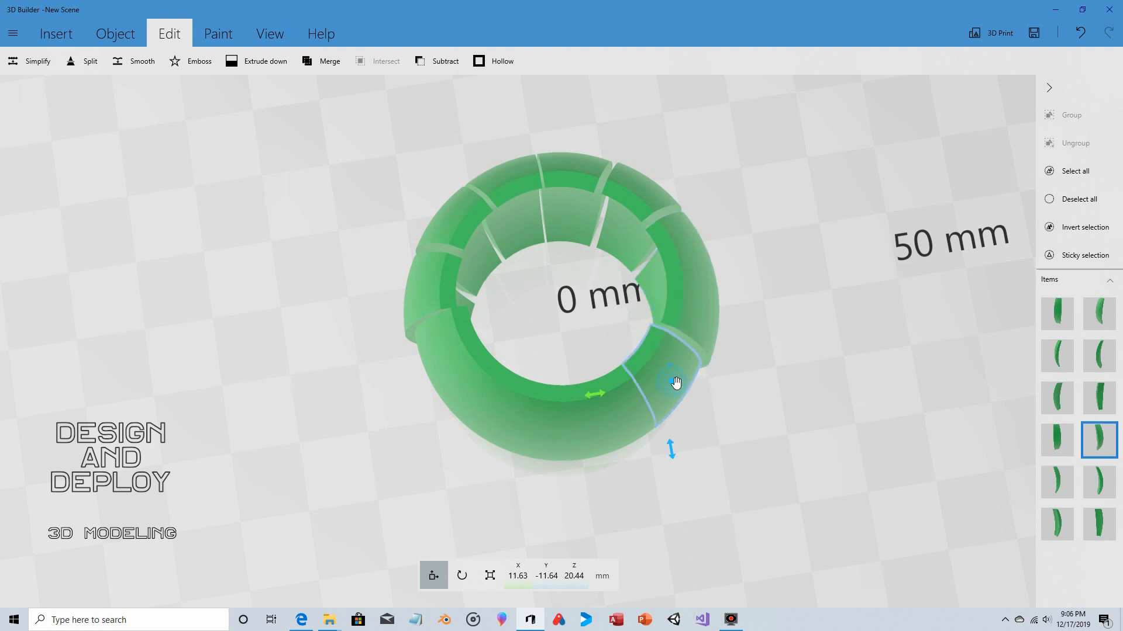
left_click_drag(670, 445, 676, 458)
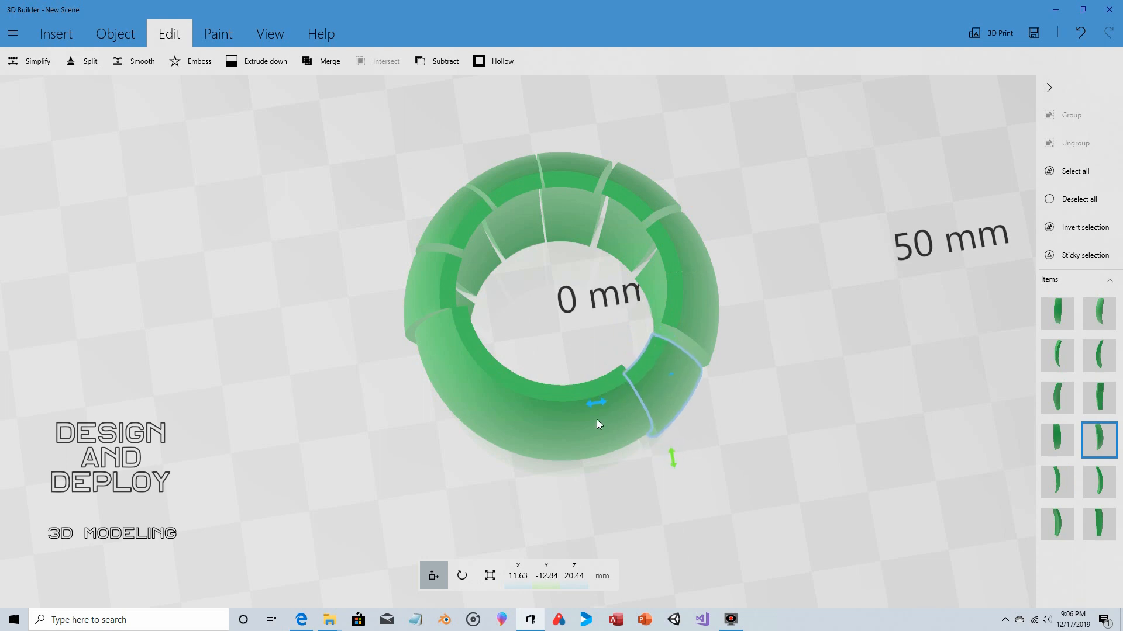
left_click_drag(598, 408, 606, 421)
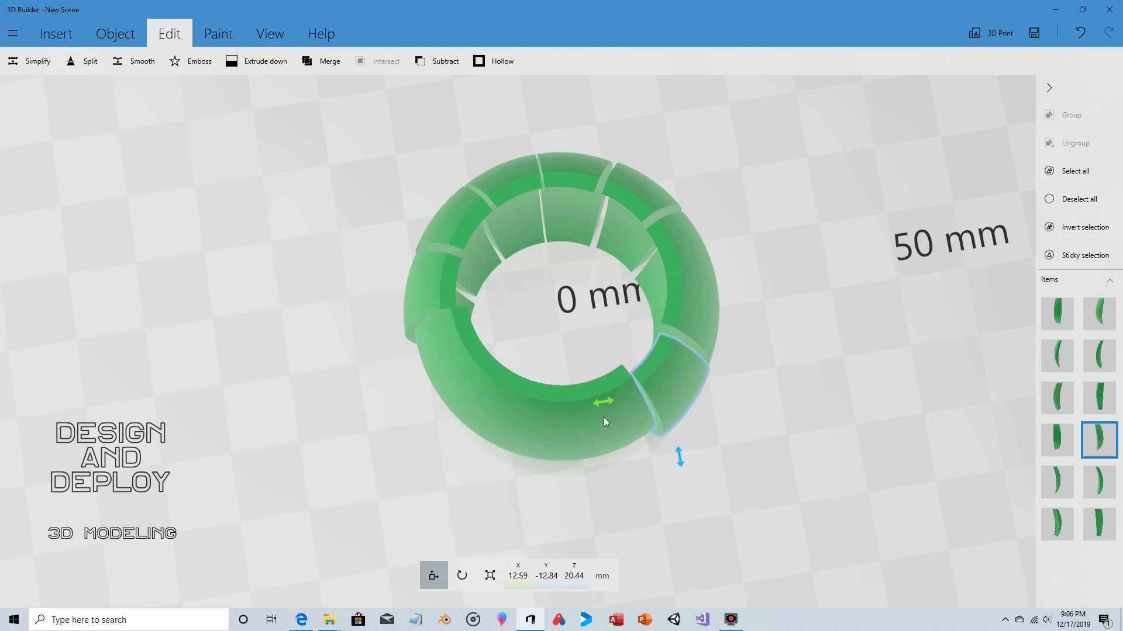
- Move both front centre staves outward to Y -16.47 mm, shifting the left one to X -5.33 mm
left_click(612, 446)
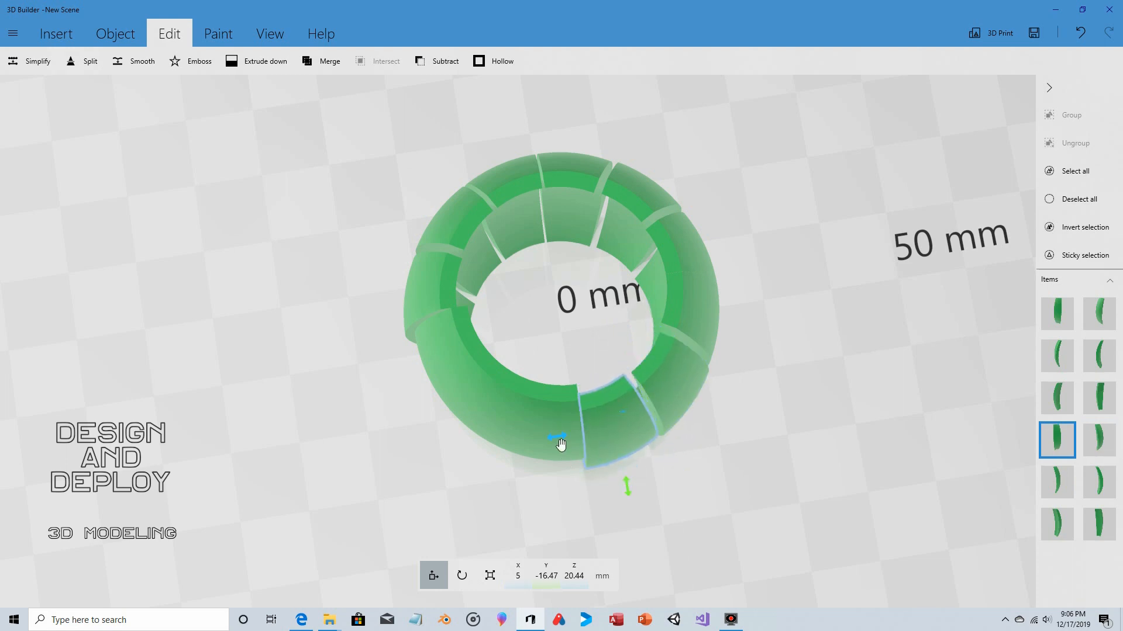
left_click(543, 405)
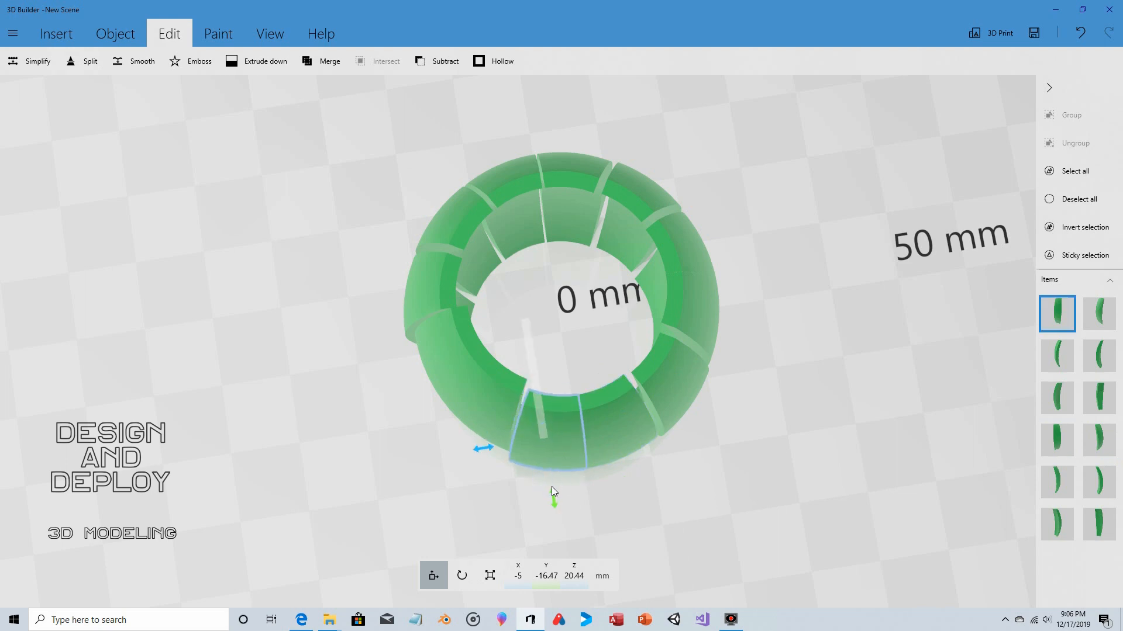
left_click_drag(487, 448, 485, 452)
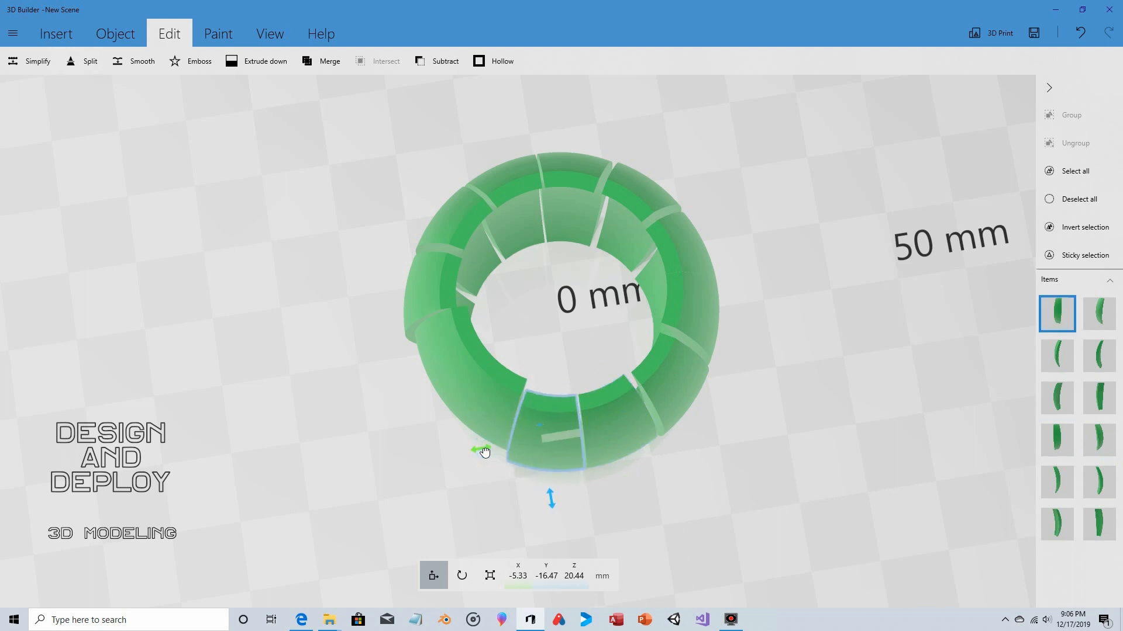
- Move the front-left stave outward to X -12.56 mm and its neighbour on the left side to X -16.47 mm
left_click(498, 378)
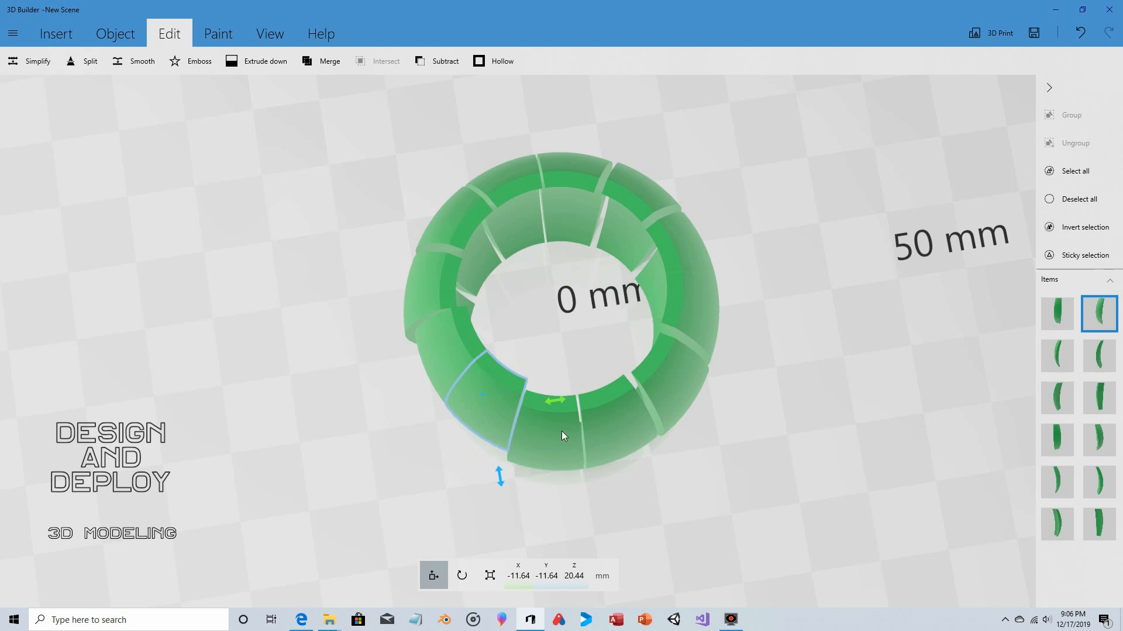
left_click(448, 345)
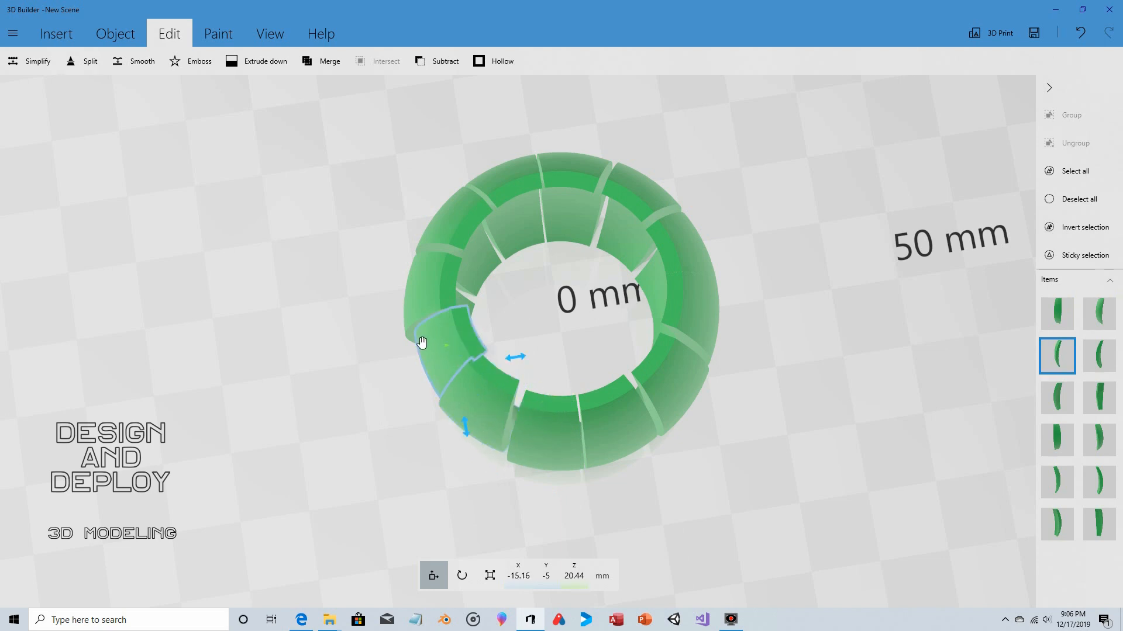
left_click_drag(522, 356, 512, 356)
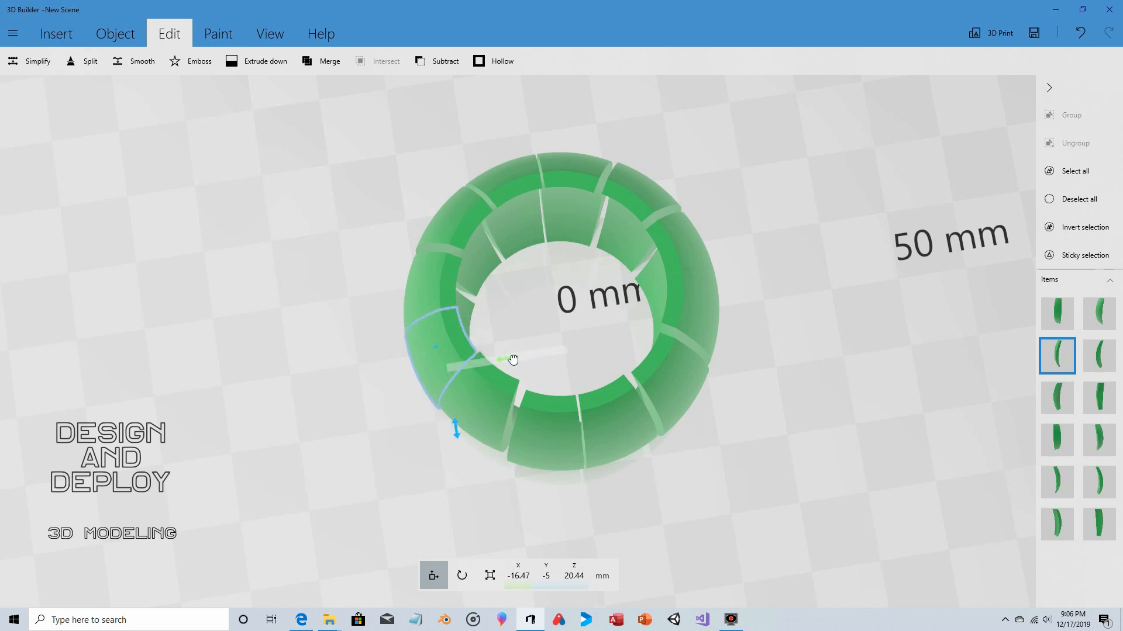
- Reposition the front-left stave diagonally outward at X -12.56 mm and Y -12.84 mm
left_click_drag(519, 317, 694, 334)
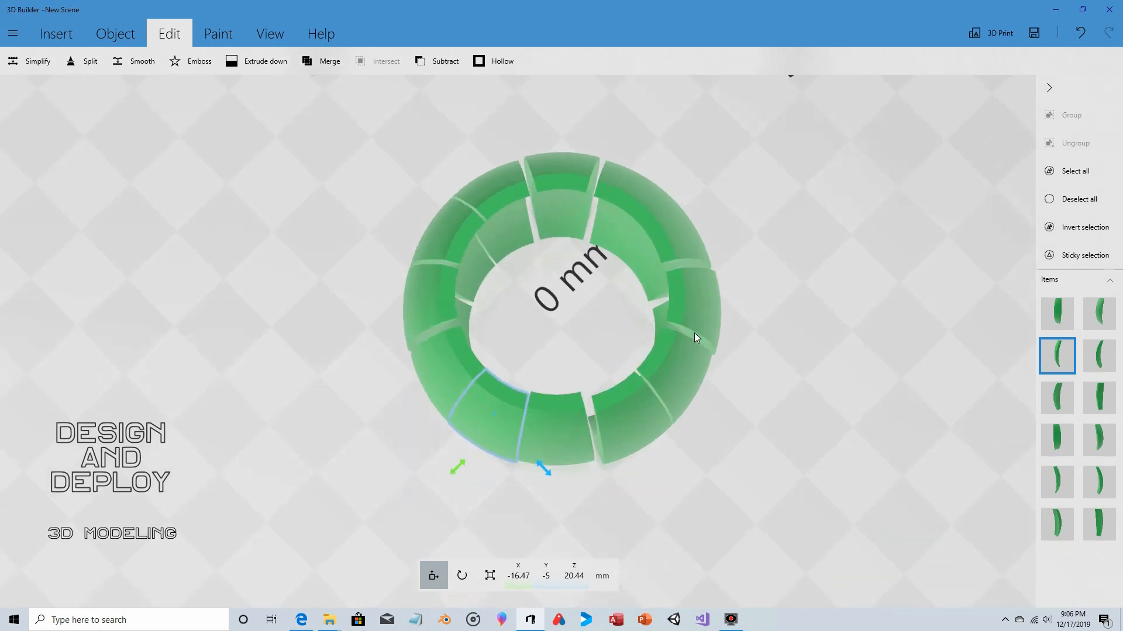
left_click(569, 456)
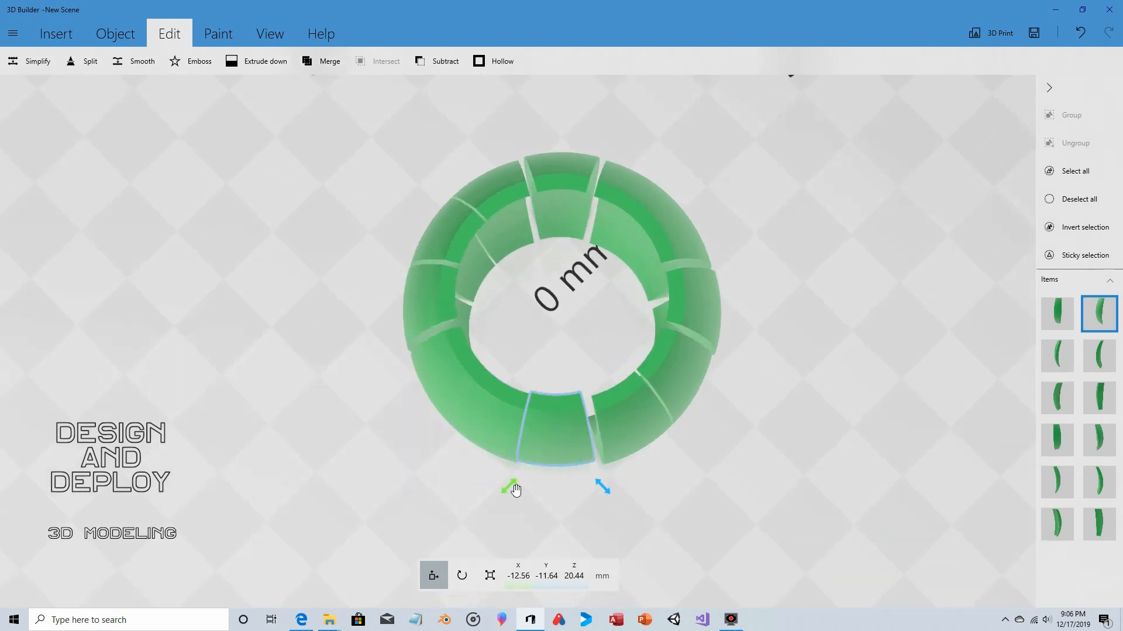
left_click_drag(514, 490, 518, 490)
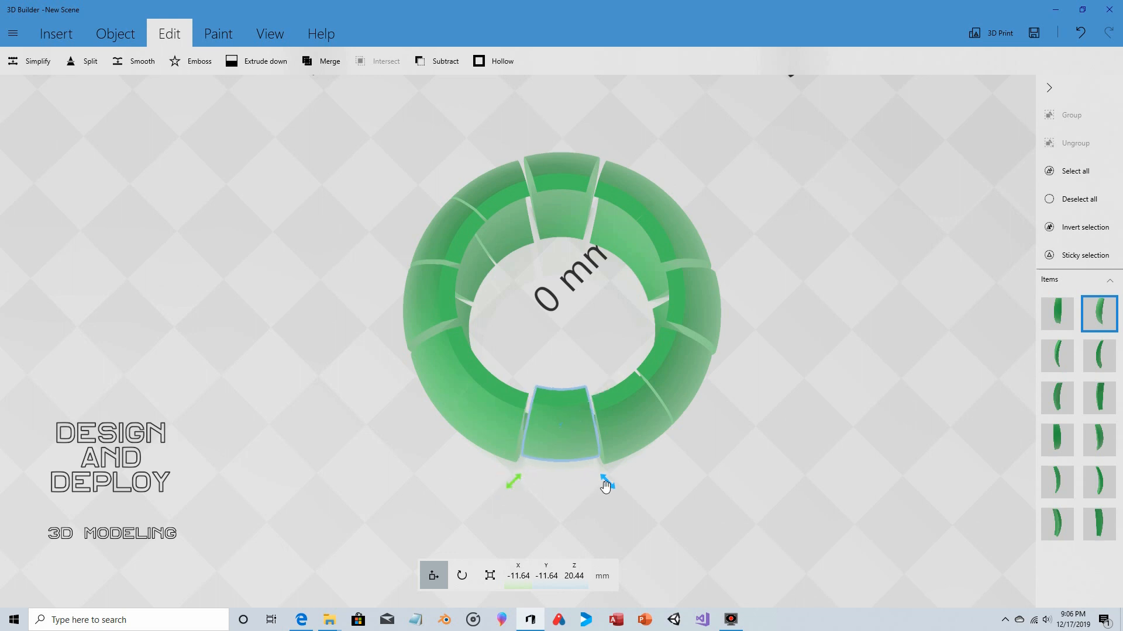
left_click_drag(605, 487, 612, 495)
left_click_drag(524, 493, 517, 497)
- Shift the outer side stave at X -16.47 mm sideways to Y -5.78 mm
left_click_drag(730, 258, 714, 220)
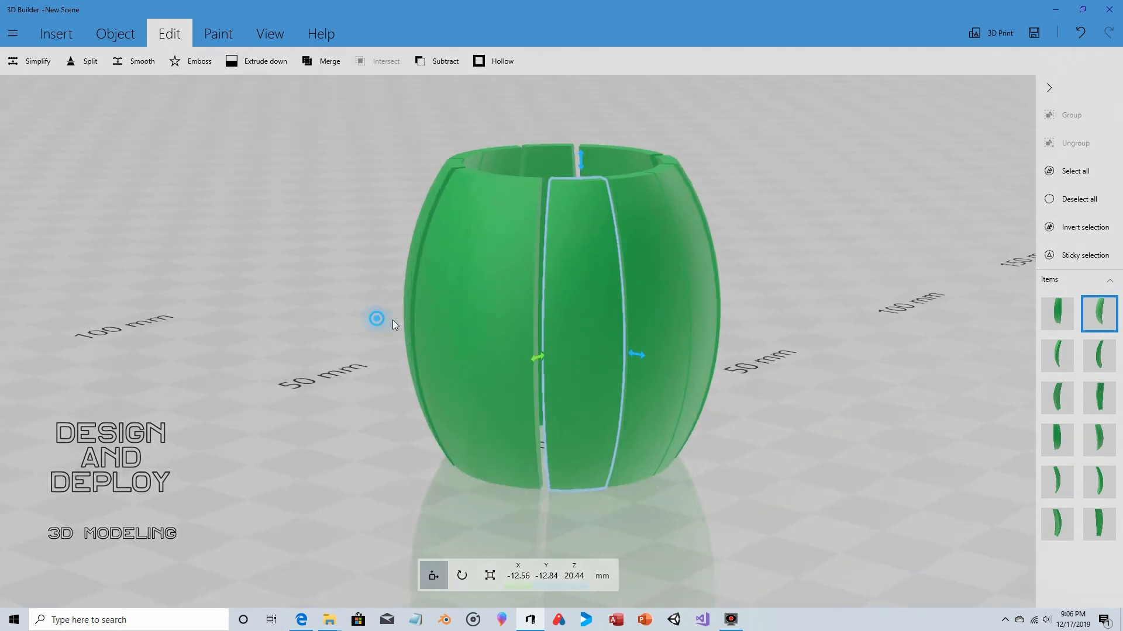
left_click_drag(392, 320, 536, 447)
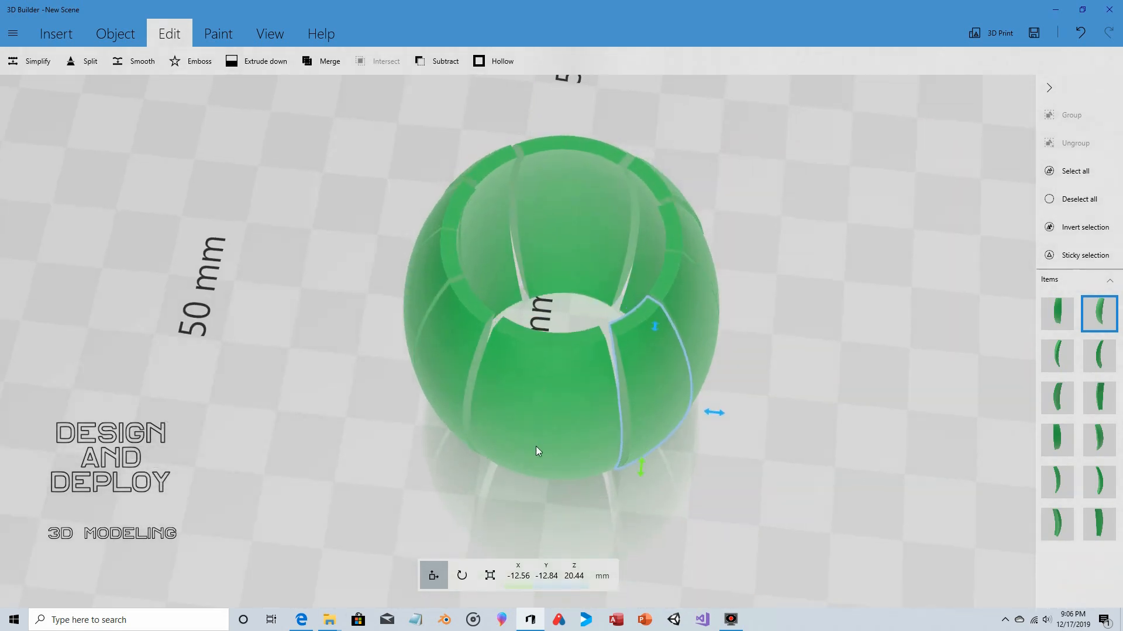
left_click(574, 401)
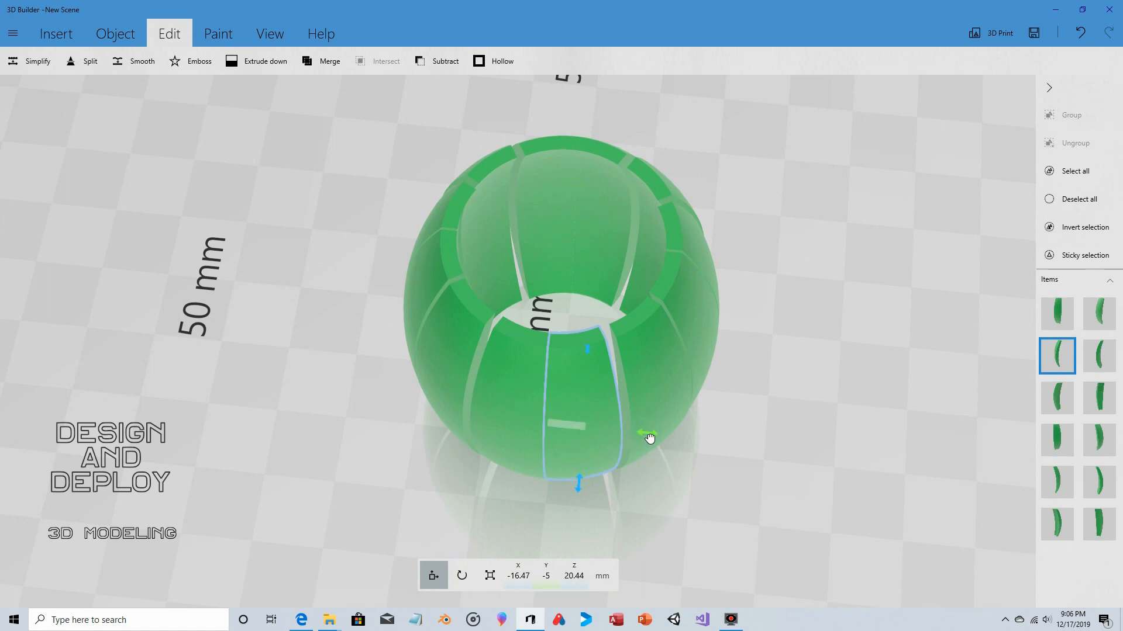
left_click_drag(654, 438, 656, 439)
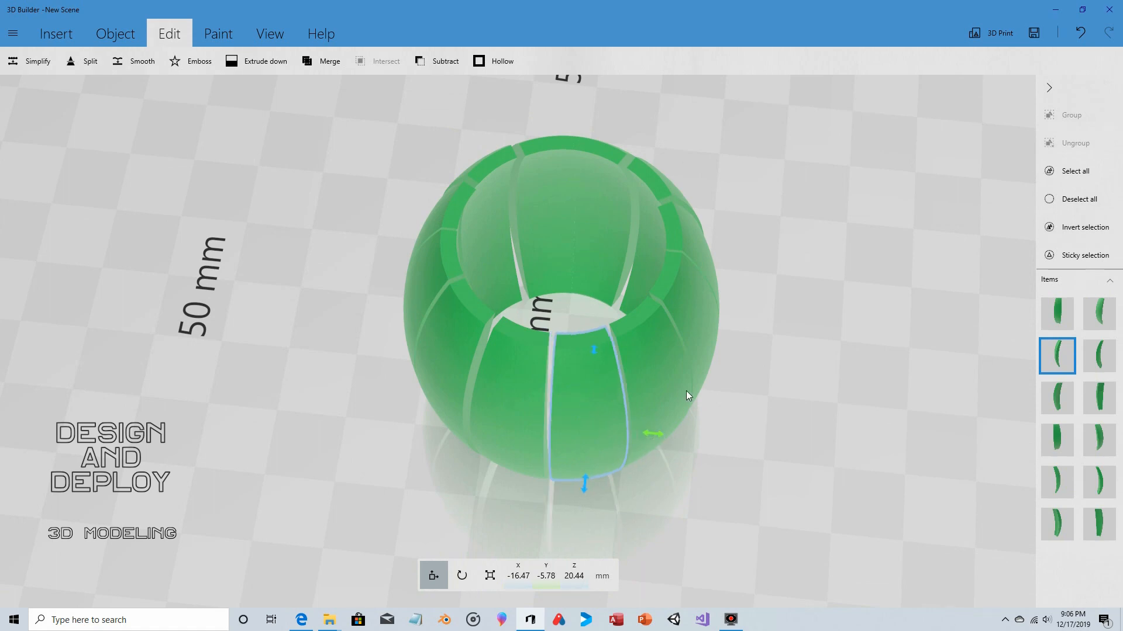
left_click_drag(727, 278, 506, 273)
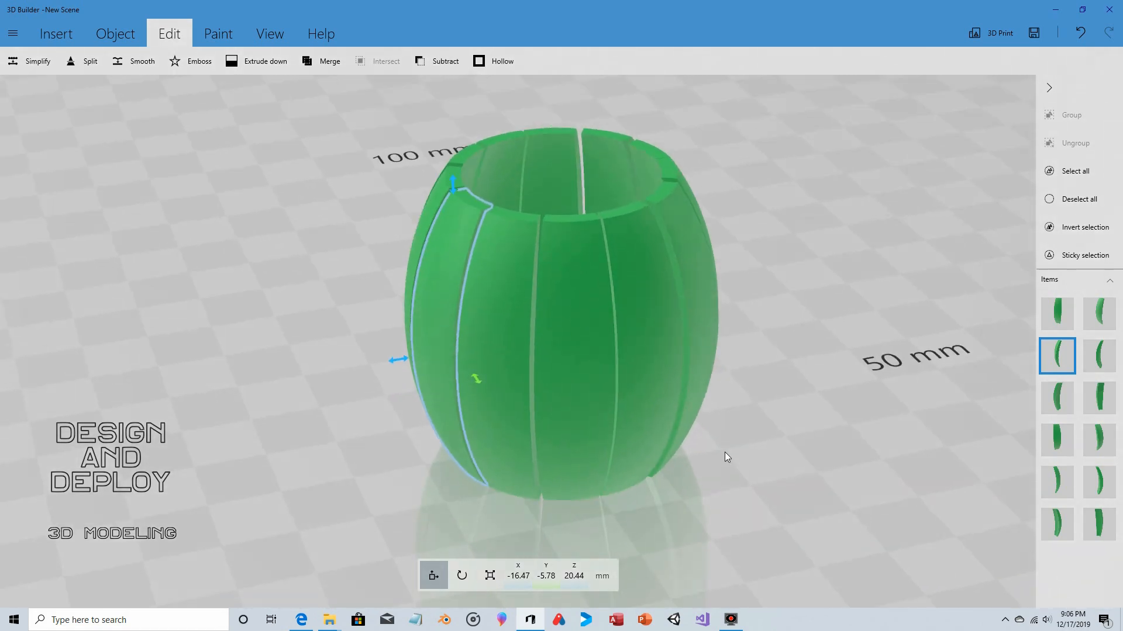
left_click_drag(777, 325, 472, 300)
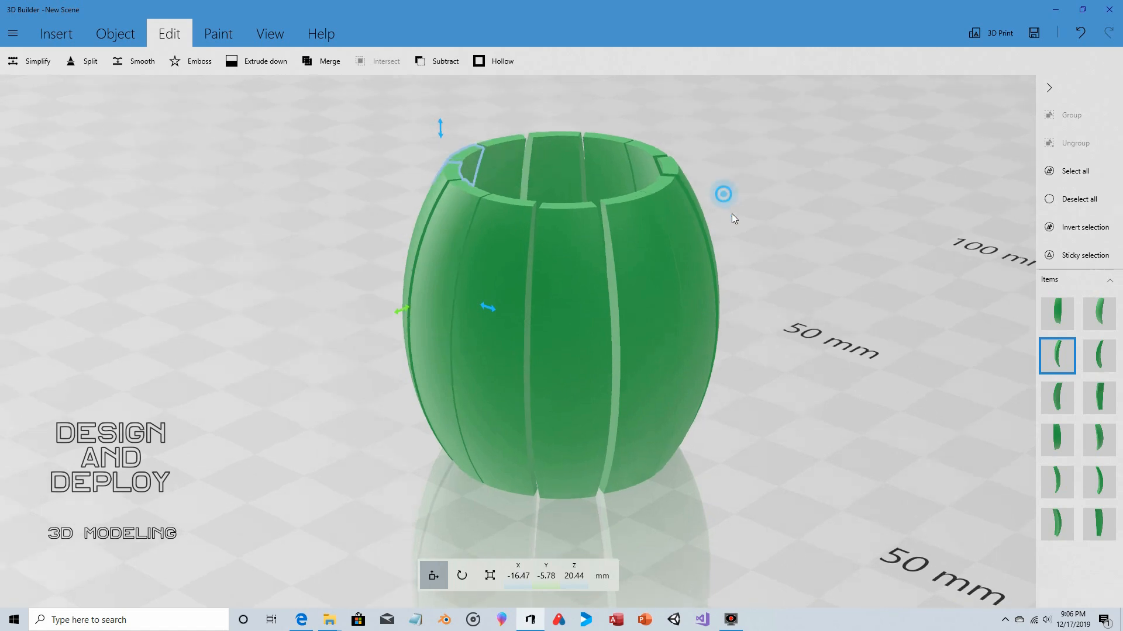
left_click_drag(732, 213, 855, 205)
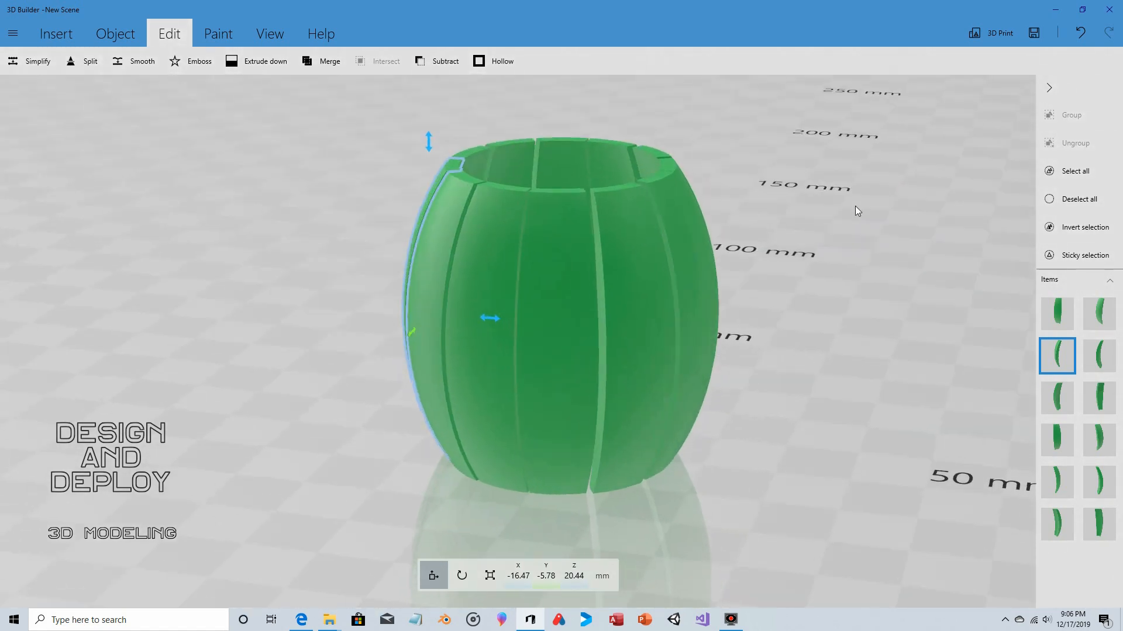
- Insert a cylinder, move it beside the barrel to X -45.11 mm, and flatten it to a 4.26 mm high disc
left_click(104, 38)
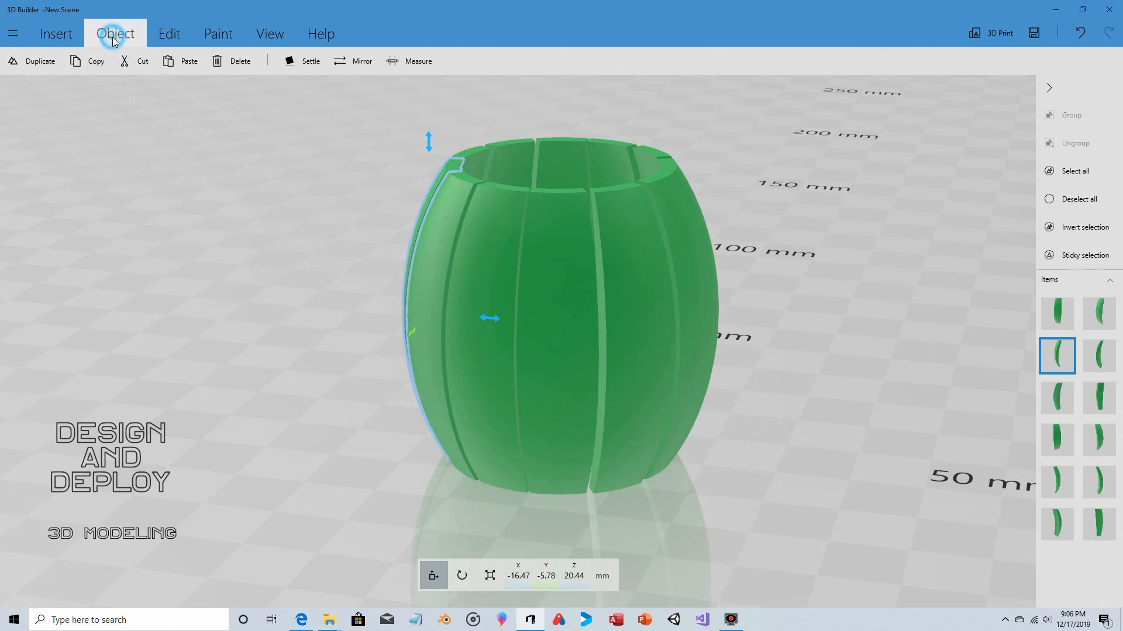
left_click(56, 36)
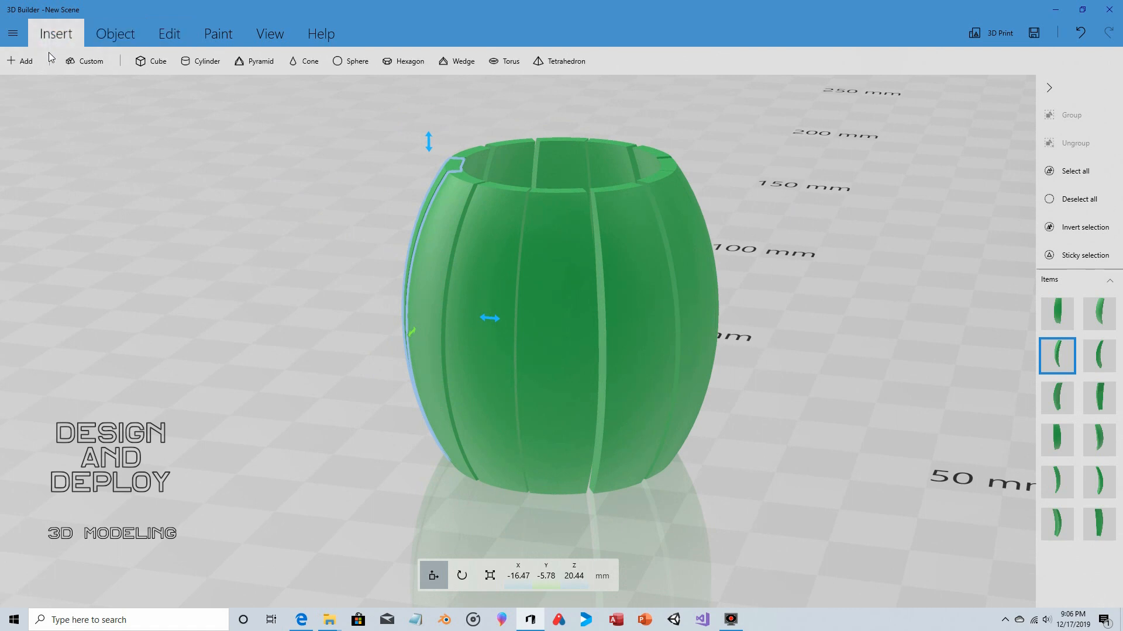
left_click(195, 63)
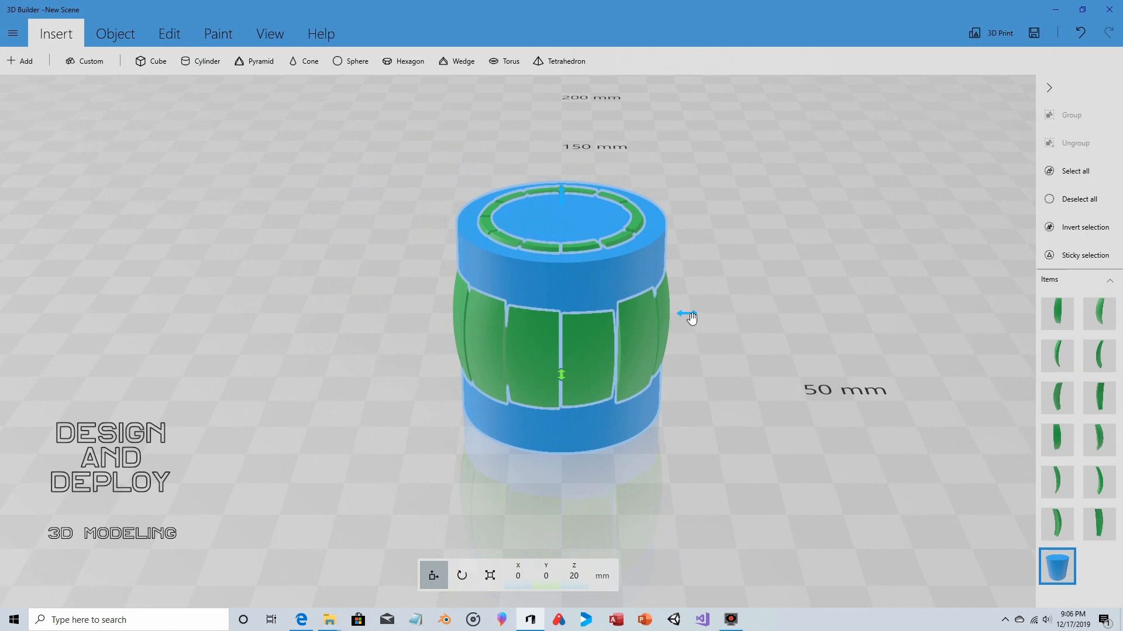
left_click_drag(688, 314, 459, 313)
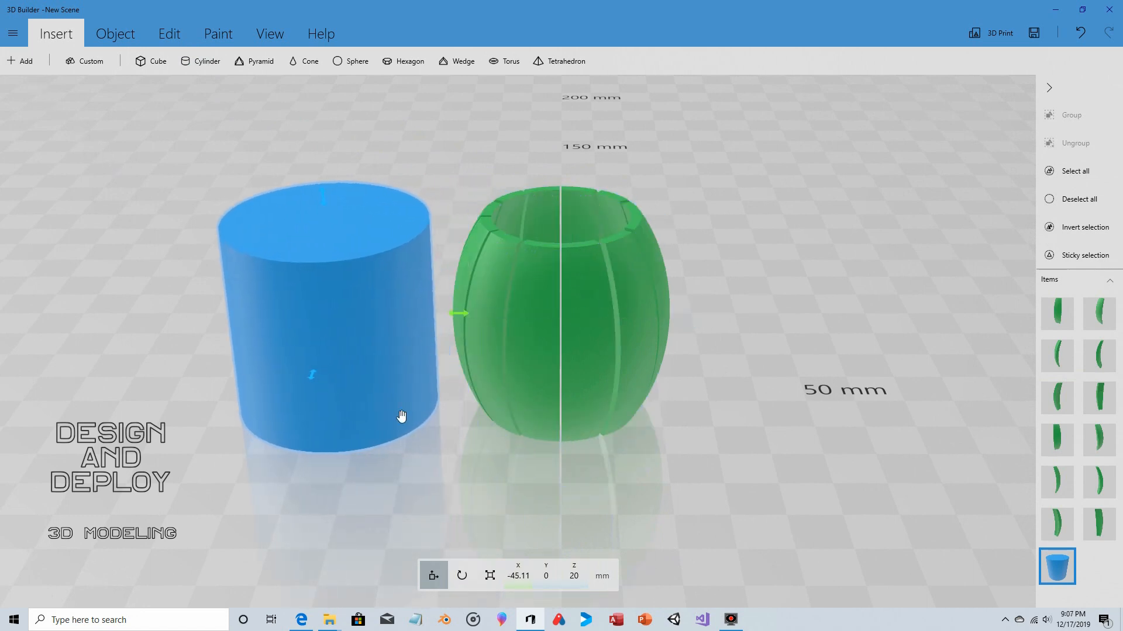
left_click(489, 575)
left_click_drag(324, 208, 328, 366)
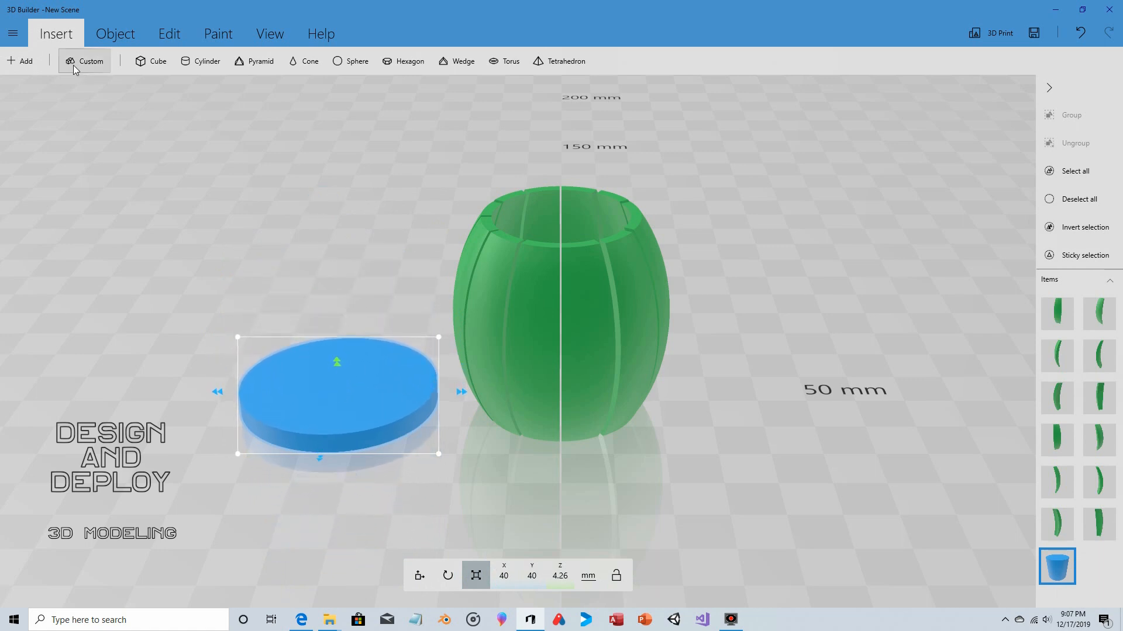
- Duplicate the flat disc and place the copy exactly over the original at X -45.11 mm and Y 0
left_click(114, 34)
left_click(33, 61)
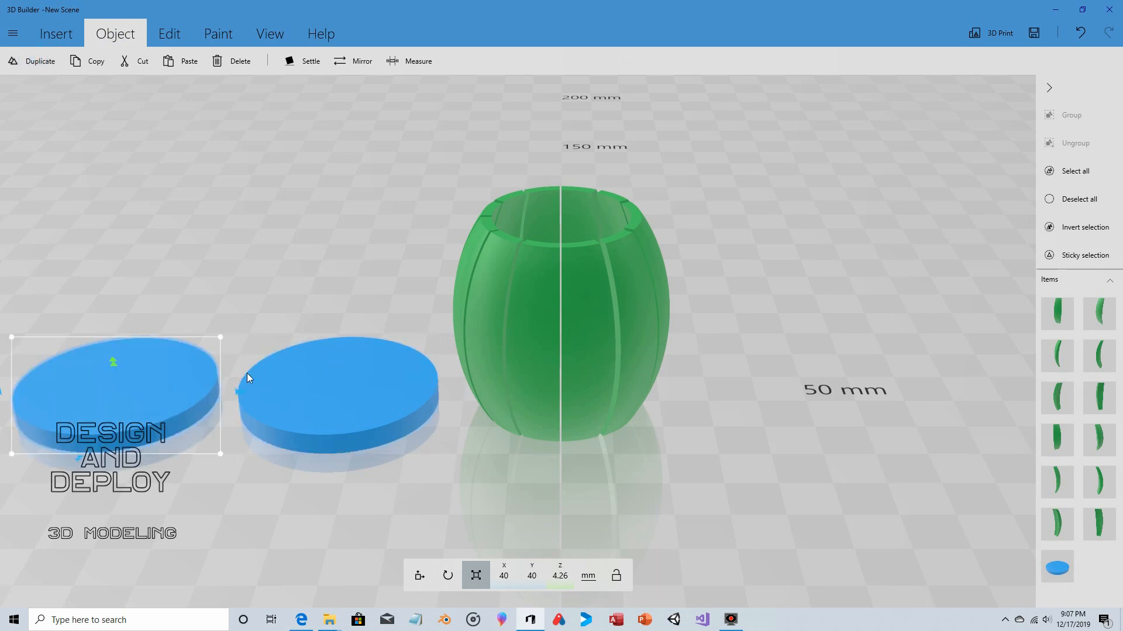
left_click(430, 576)
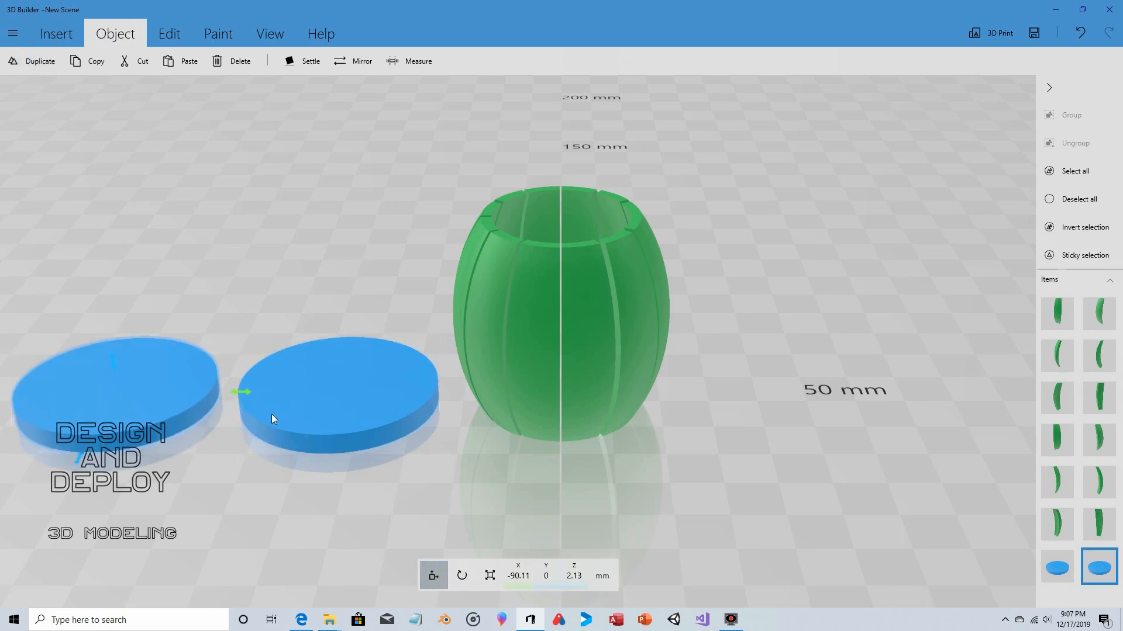
left_click_drag(238, 393, 460, 428)
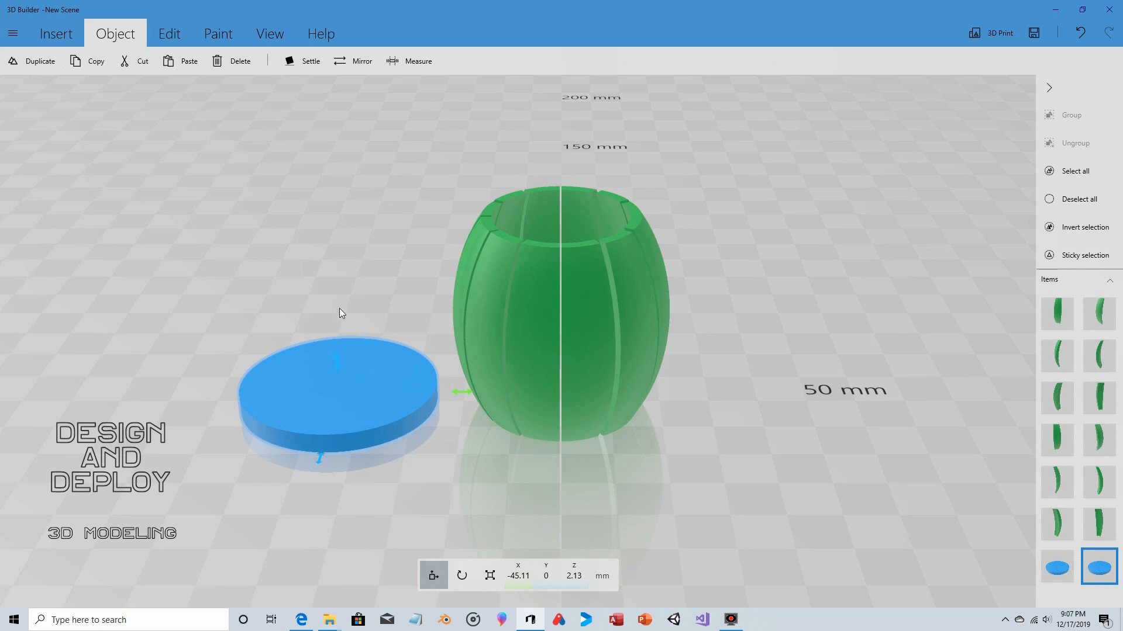
- Resize the duplicate disc to 36.3 mm across and 12.31 mm high so it pokes through the wider disc
left_click(490, 575)
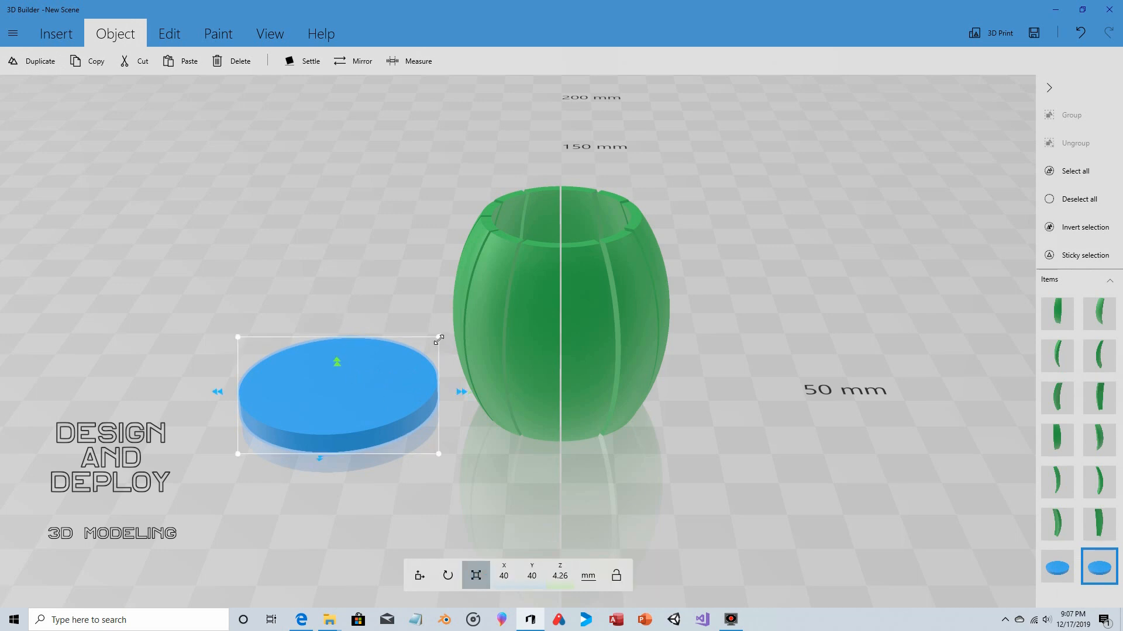
left_click_drag(439, 339, 425, 345)
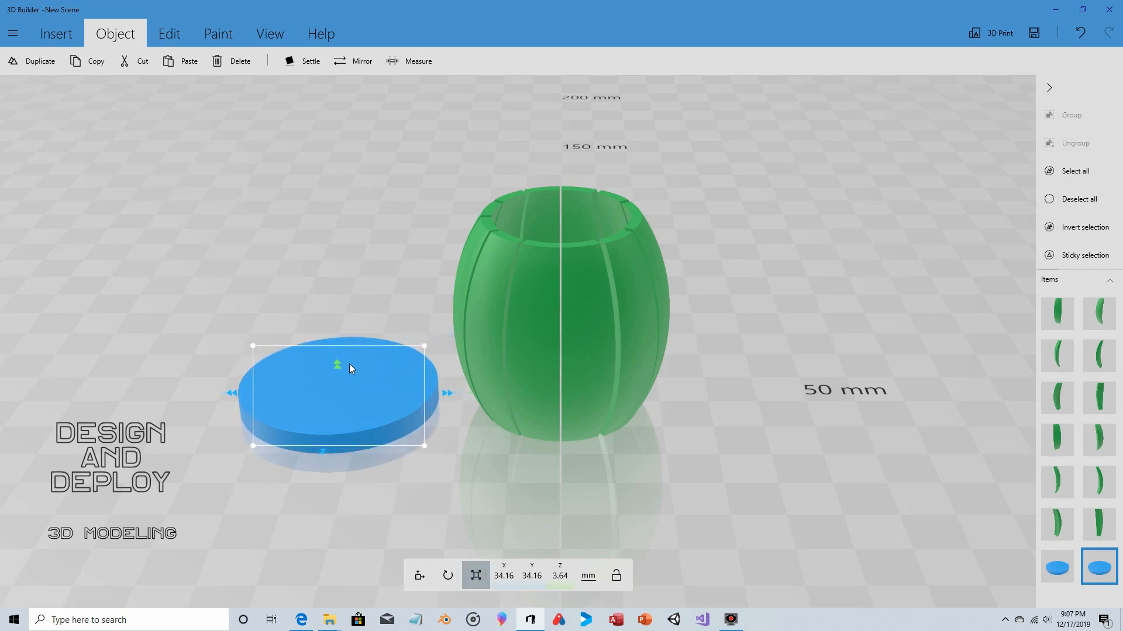
mouse_move(339, 367)
left_mouse_down()
mouse_move(335, 333)
mouse_move(335, 352)
left_mouse_up()
left_click(419, 576)
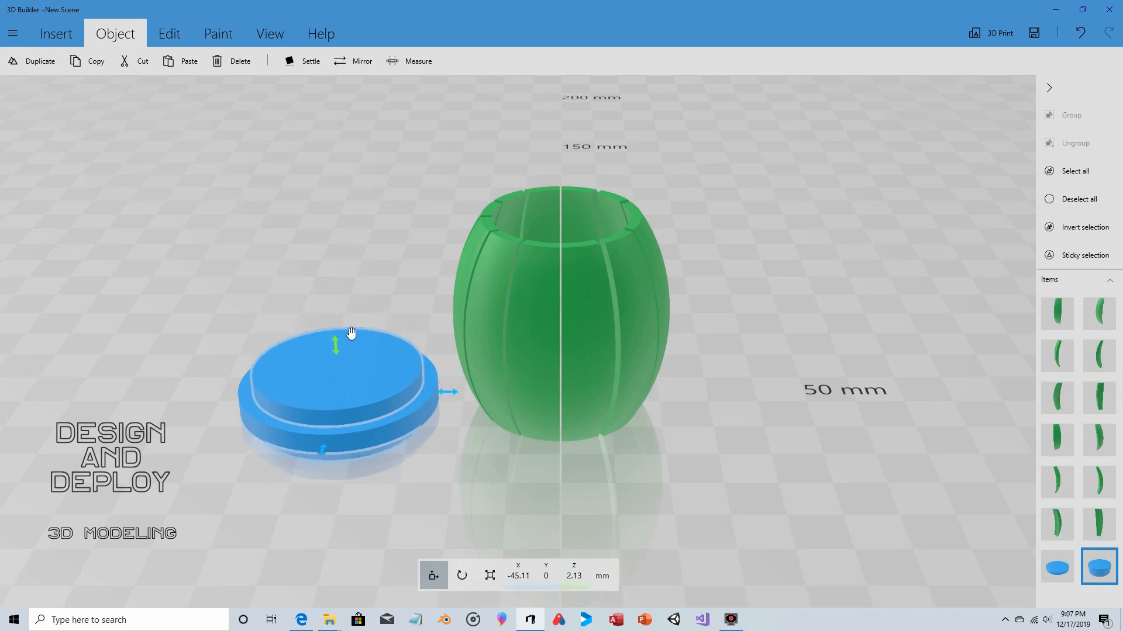
right_click_drag(351, 333, 426, 472)
left_click(490, 576)
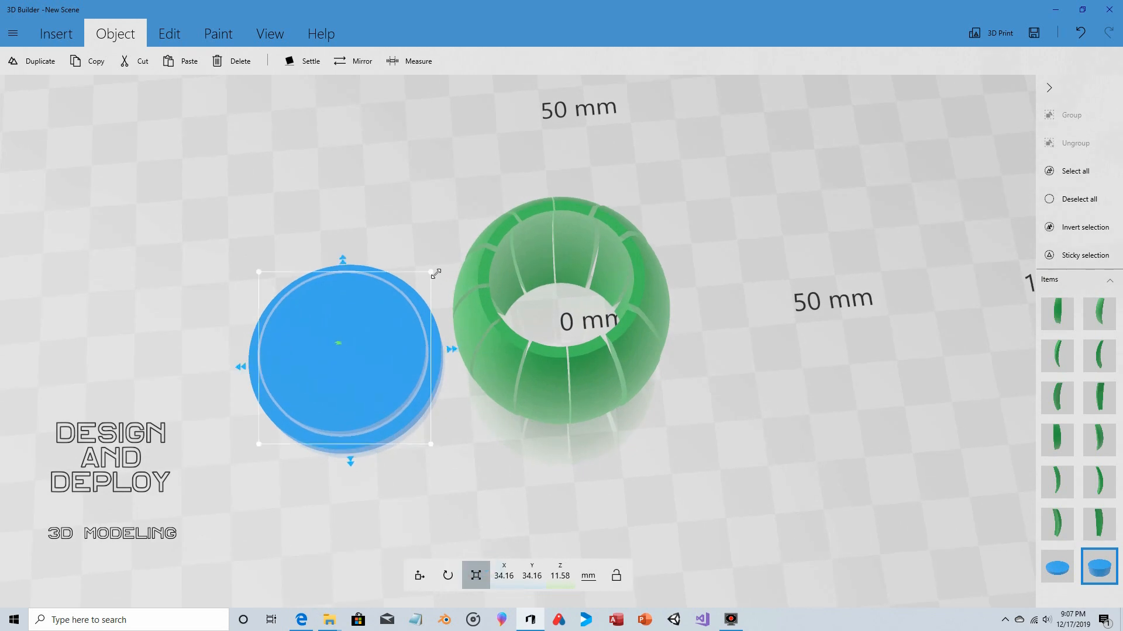
left_click_drag(435, 273, 440, 266)
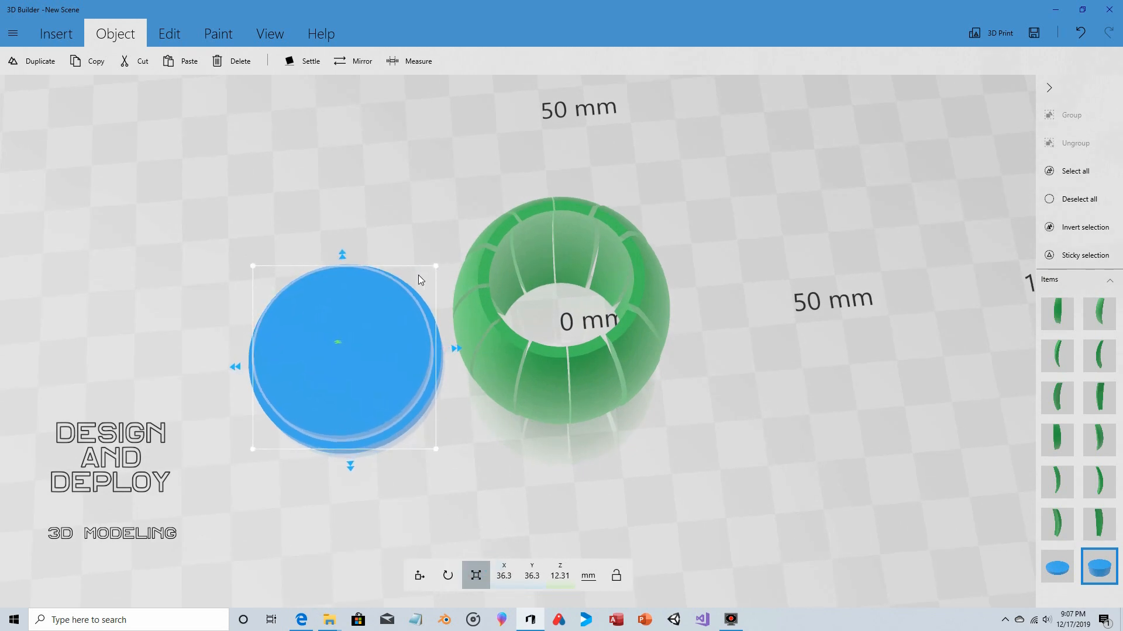
left_click(419, 575)
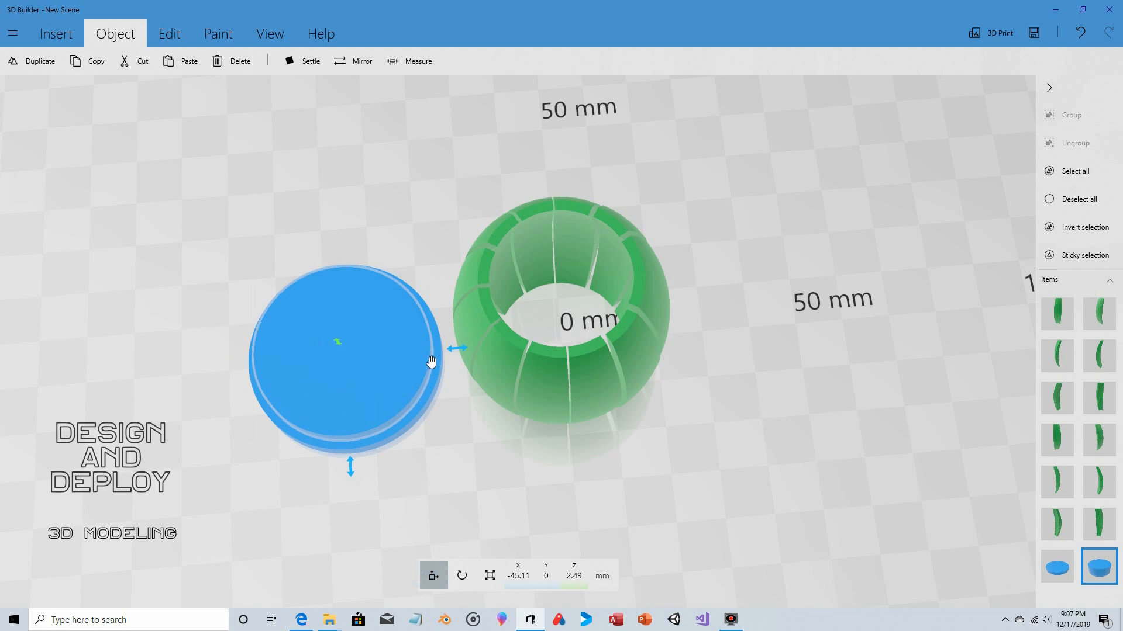
left_click_drag(459, 353, 457, 356)
left_click_drag(351, 471, 354, 468)
- Subtract the taller, narrower disc from the wide flat disc to form a hoop
left_click_drag(346, 240, 353, 294)
left_click_drag(222, 332, 203, 157)
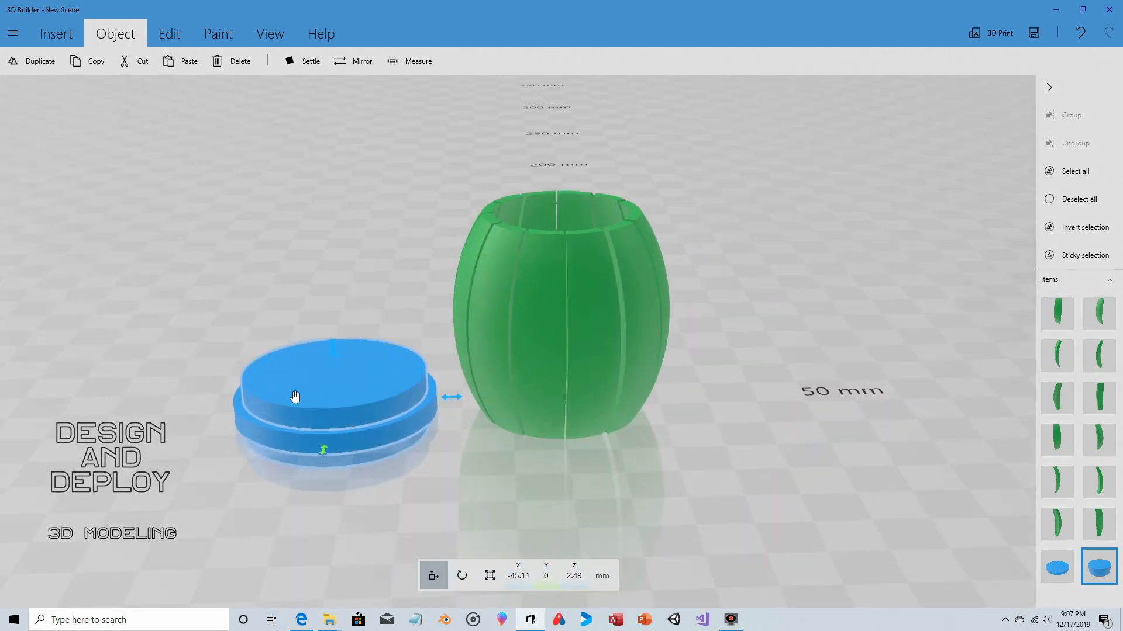
left_click_drag(329, 495, 264, 445)
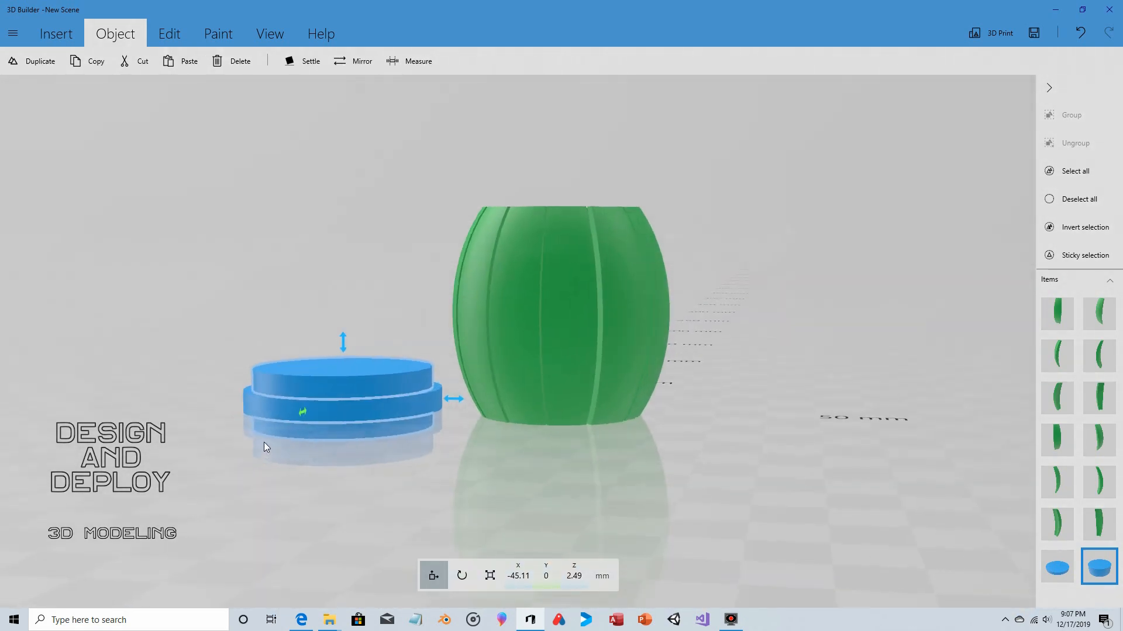
left_click_drag(379, 286, 381, 370)
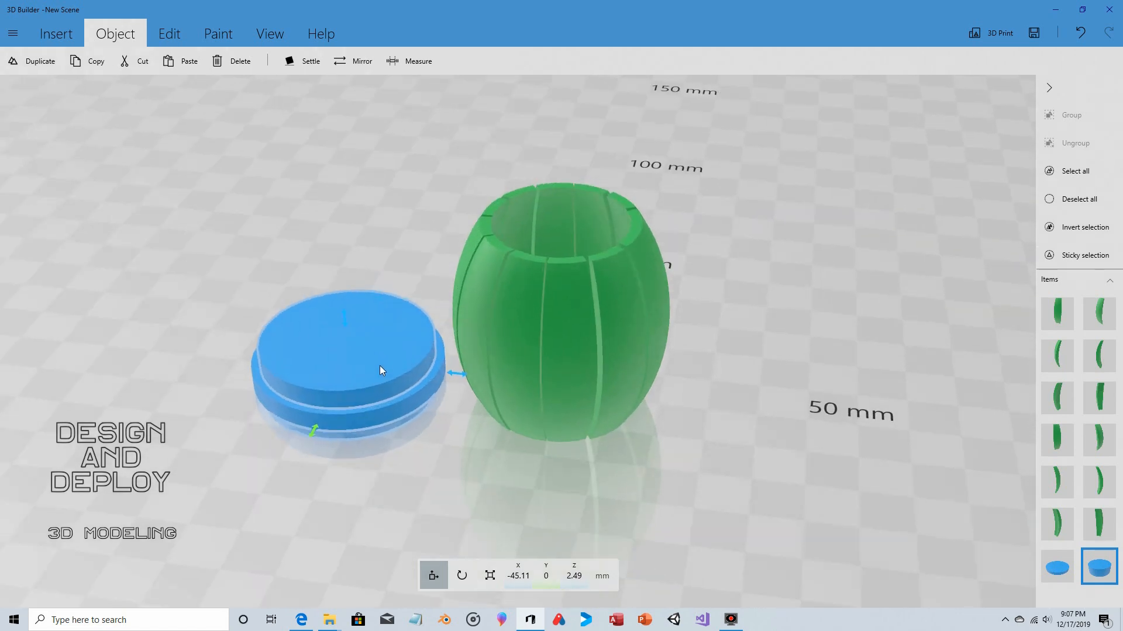
left_click(1099, 202)
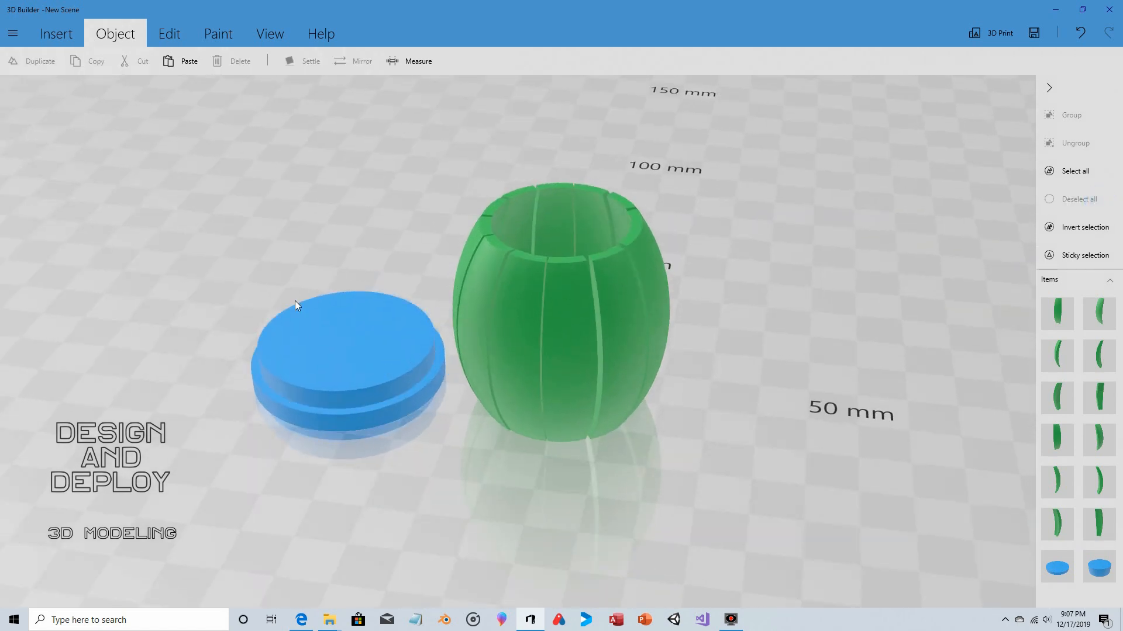
left_click(314, 370)
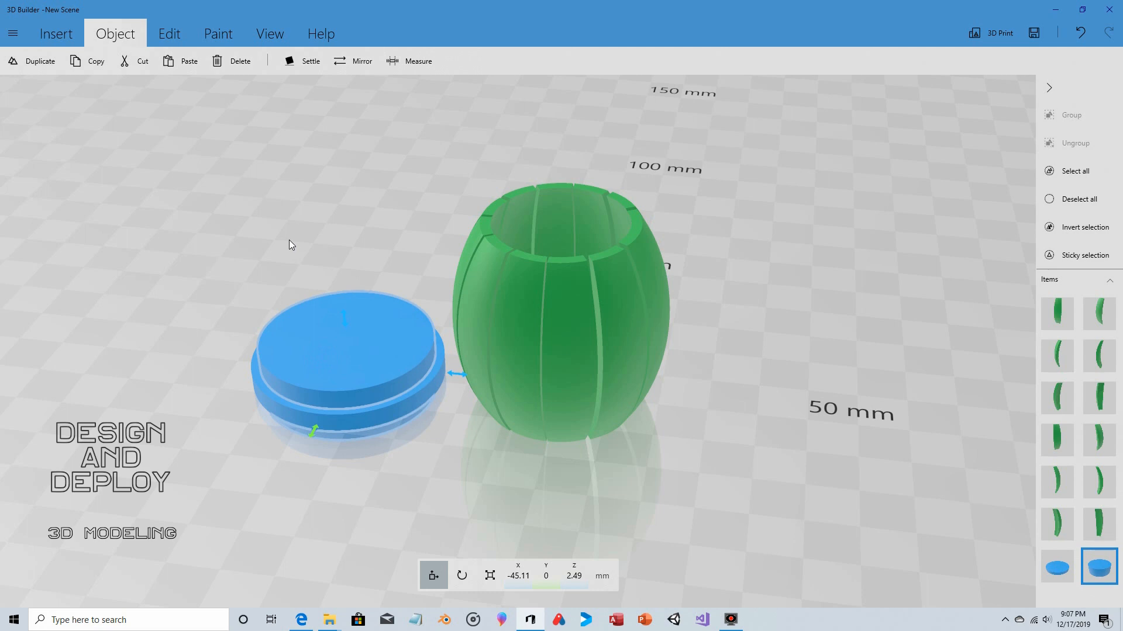
left_click(170, 33)
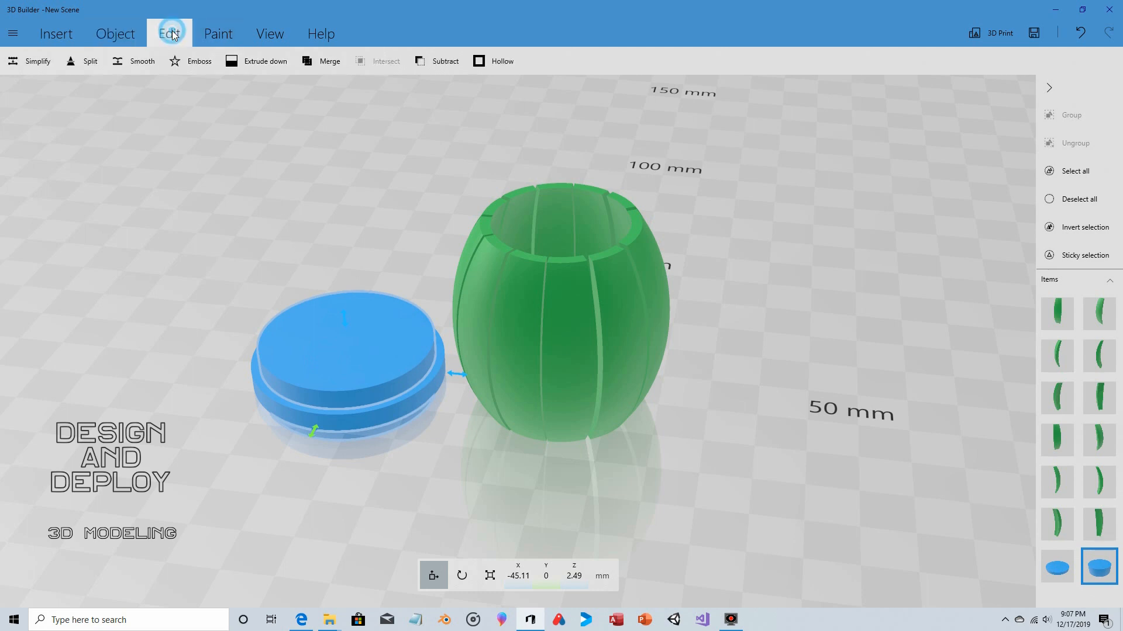
left_click(426, 62)
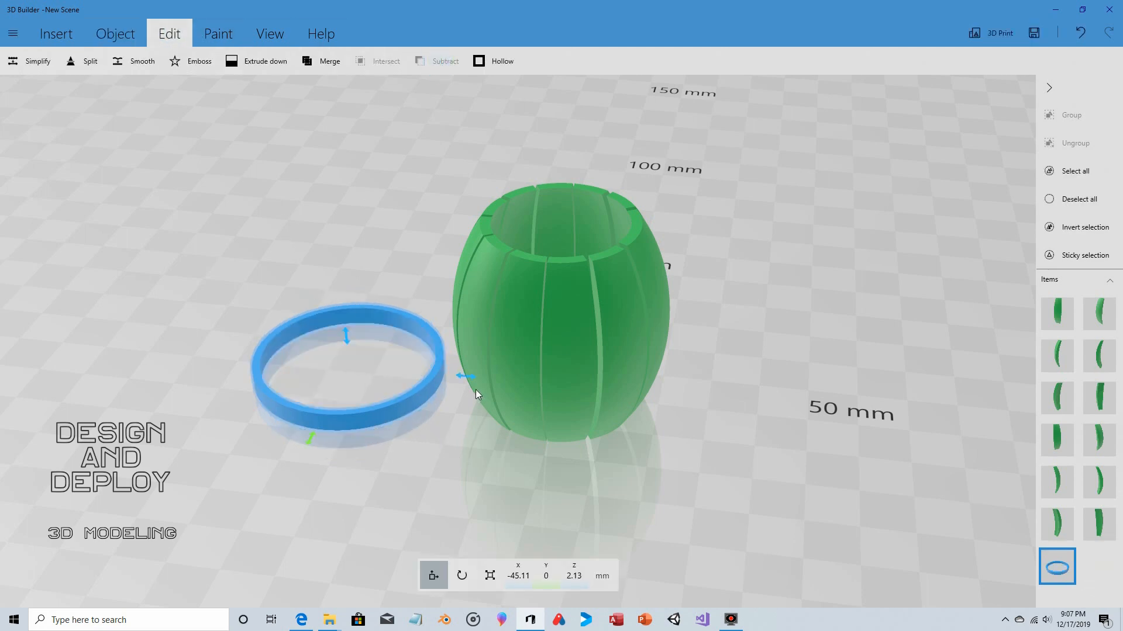
- Move the hoop around the barrel to X -0.33 mm and raise it to Z 7.11 mm
left_click_drag(466, 377, 683, 402)
left_click_drag(713, 495, 735, 410)
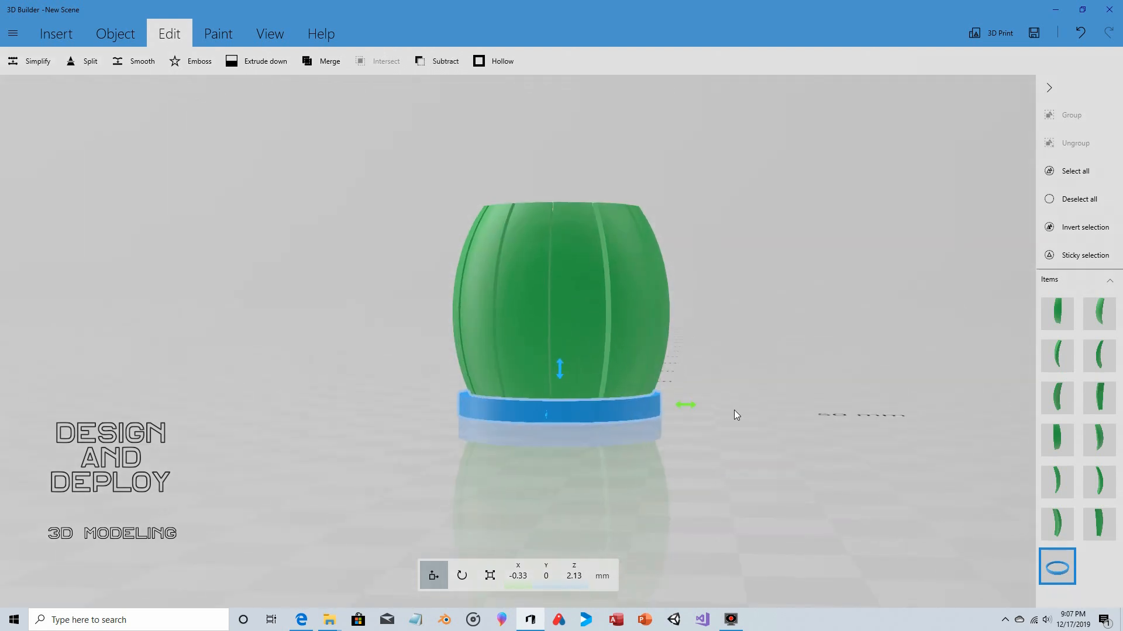
left_click_drag(560, 368, 842, 369)
left_click_drag(169, 370, 98, 363)
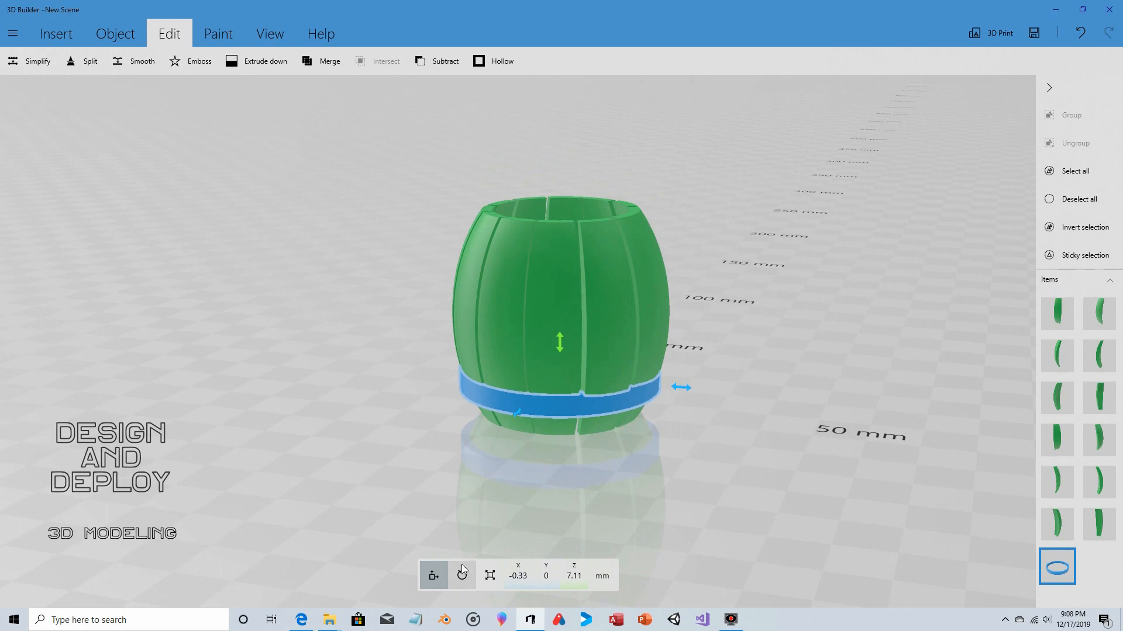
- Scale the hoop up proportionally to 40.93 mm across and 4.36 mm high
left_click(490, 575)
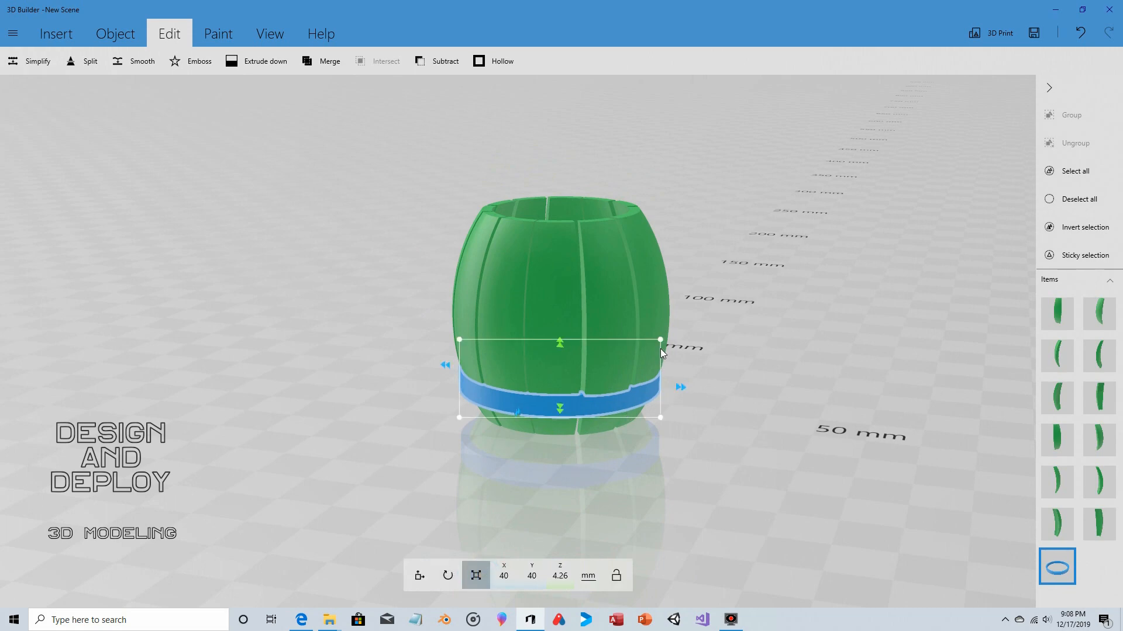
left_click_drag(659, 339, 662, 338)
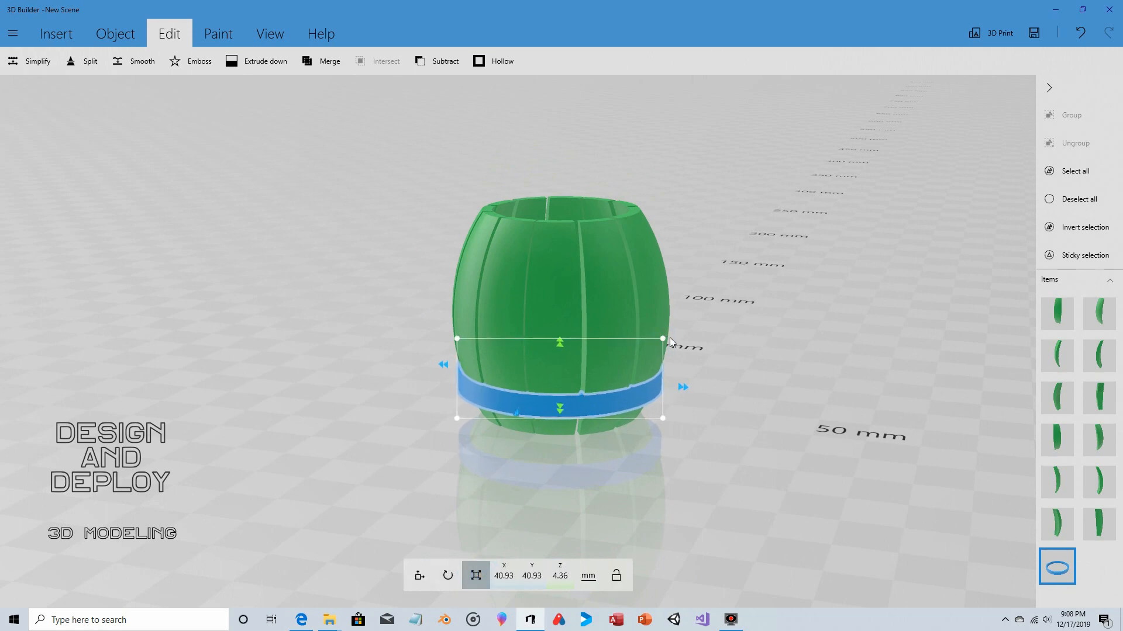
left_click_drag(736, 295, 3, 315)
- Duplicate the lower hoop and position the copy around the barrel's upper part at Y 0 and Z 32.31 mm
left_click(114, 34)
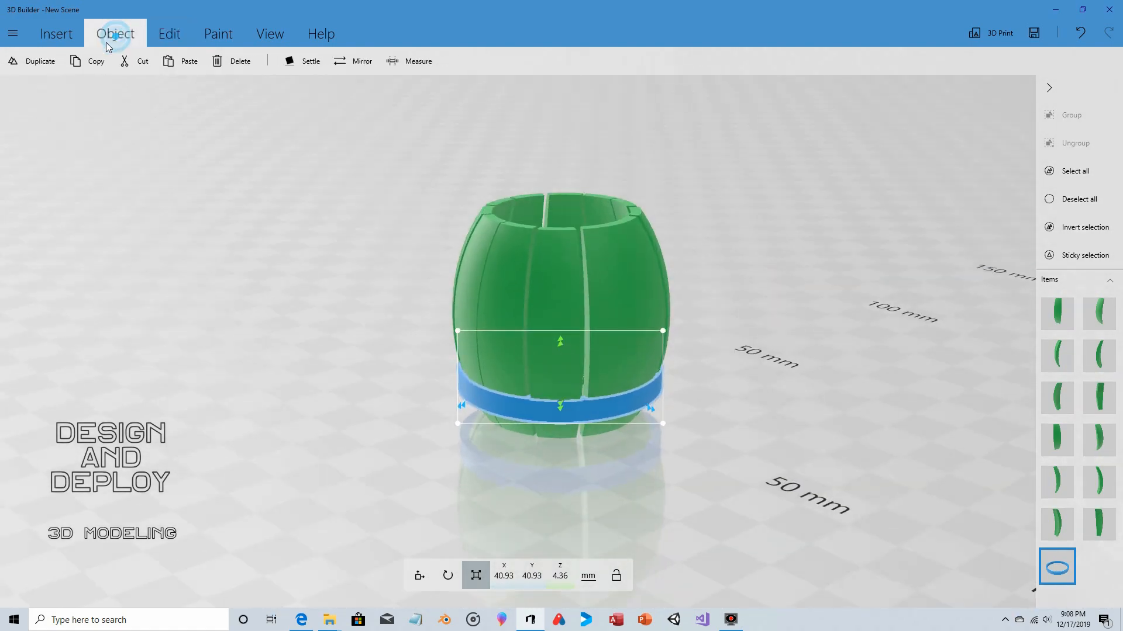
left_click(40, 64)
left_click(427, 574)
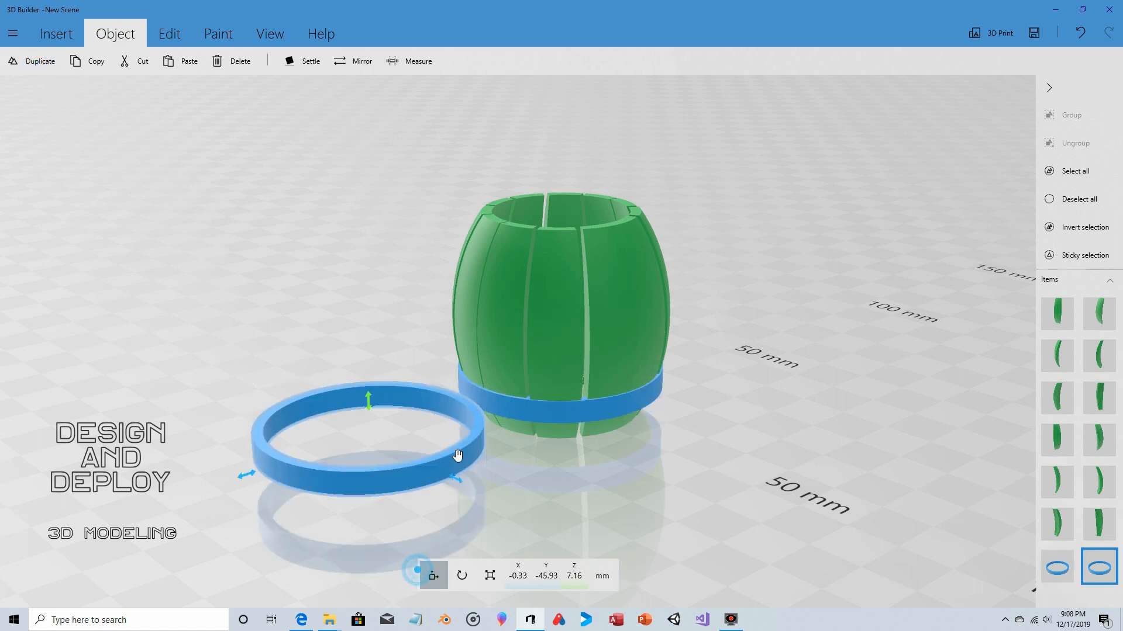
left_click_drag(244, 472, 466, 424)
left_click_drag(777, 331, 643, 330)
left_click_drag(561, 342, 563, 221)
left_click_drag(682, 168, 615, 263)
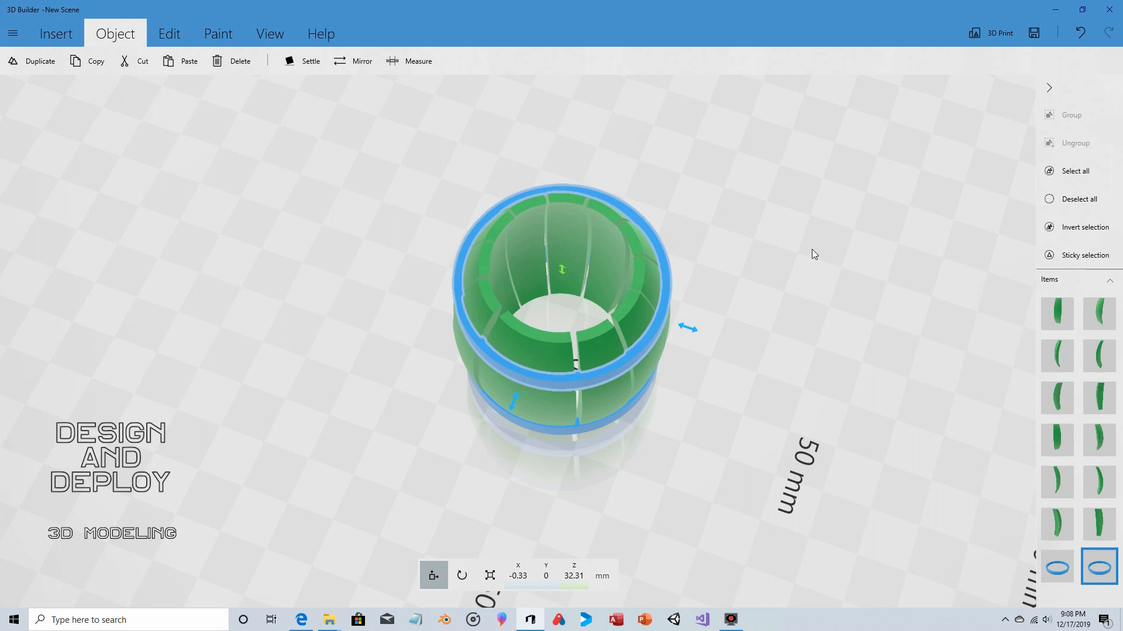
left_click_drag(770, 315, 474, 181)
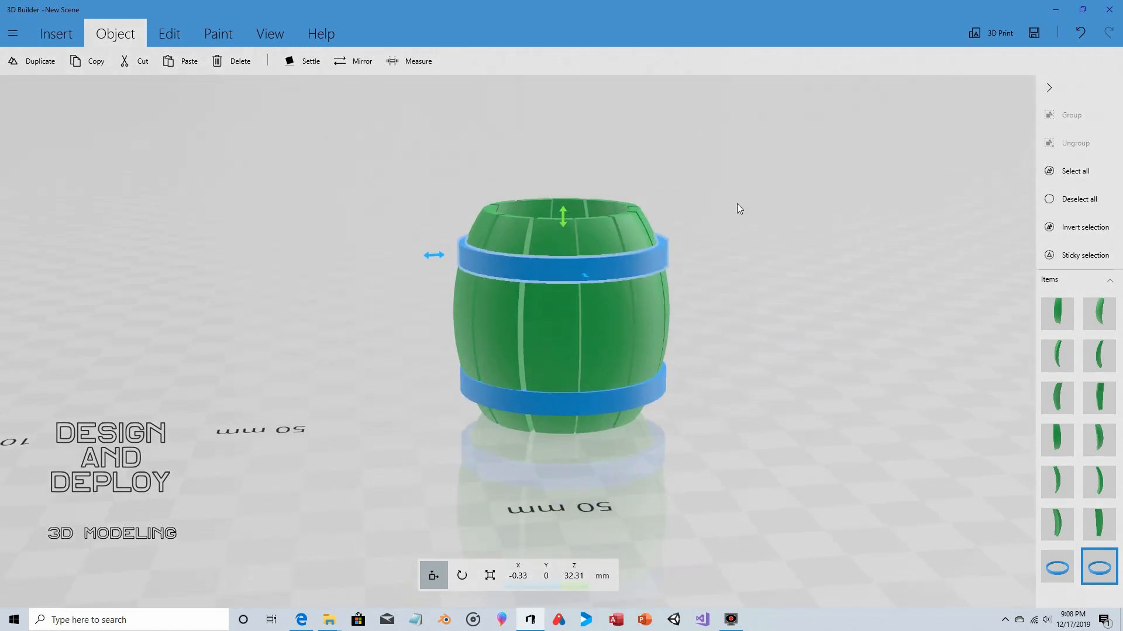